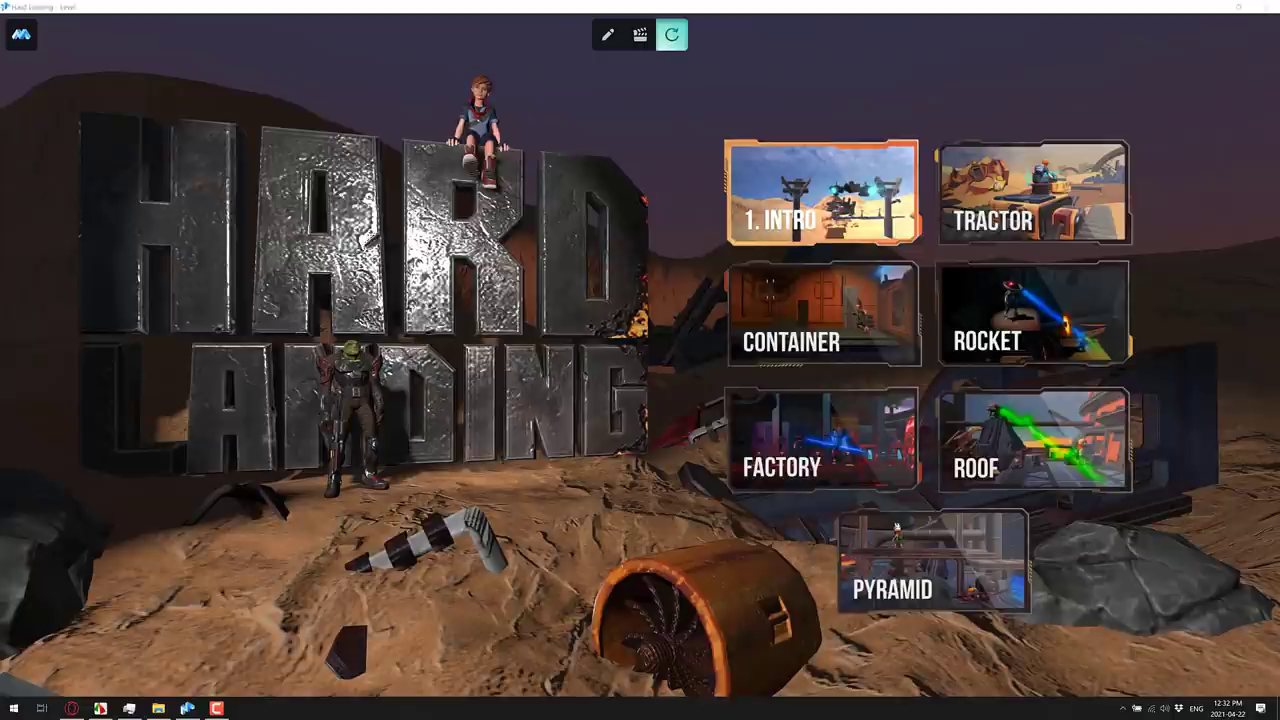
# - In the Hard Landing level select, move the choice from Intro past Pyramid to Rocket and start it
pyautogui.click(586, 114)
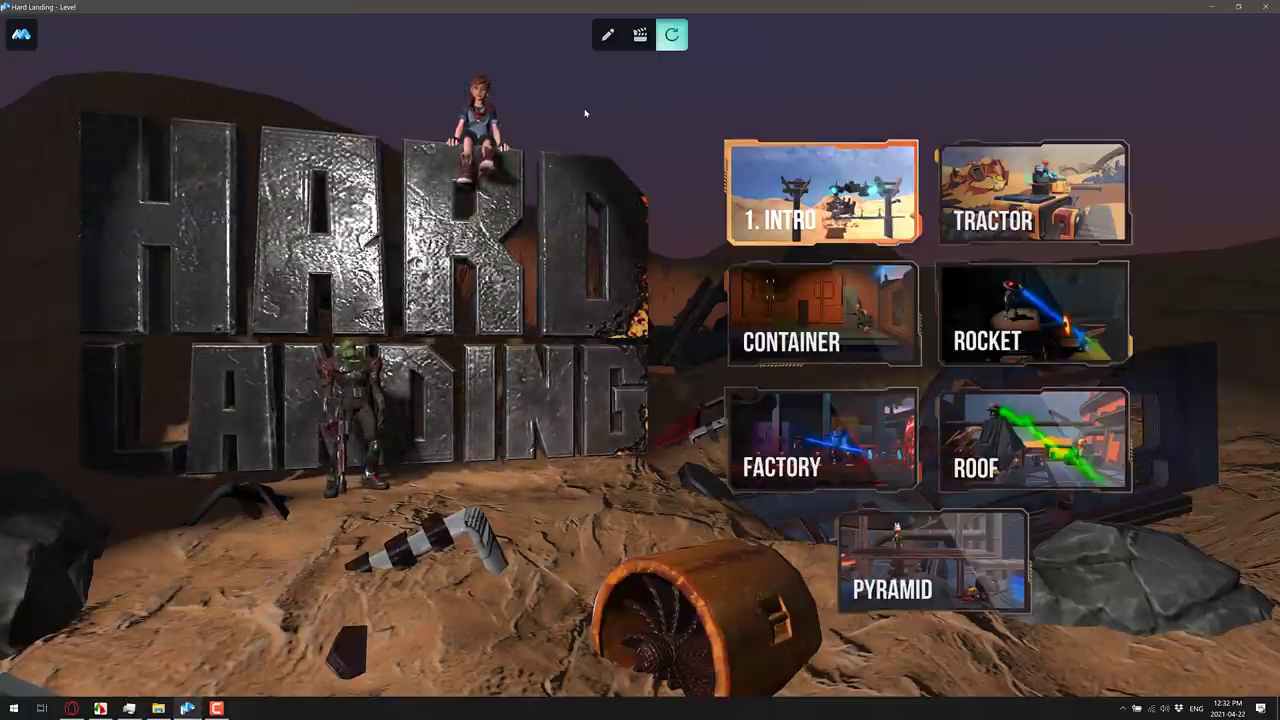
pyautogui.press('Right')
pyautogui.press('Down')
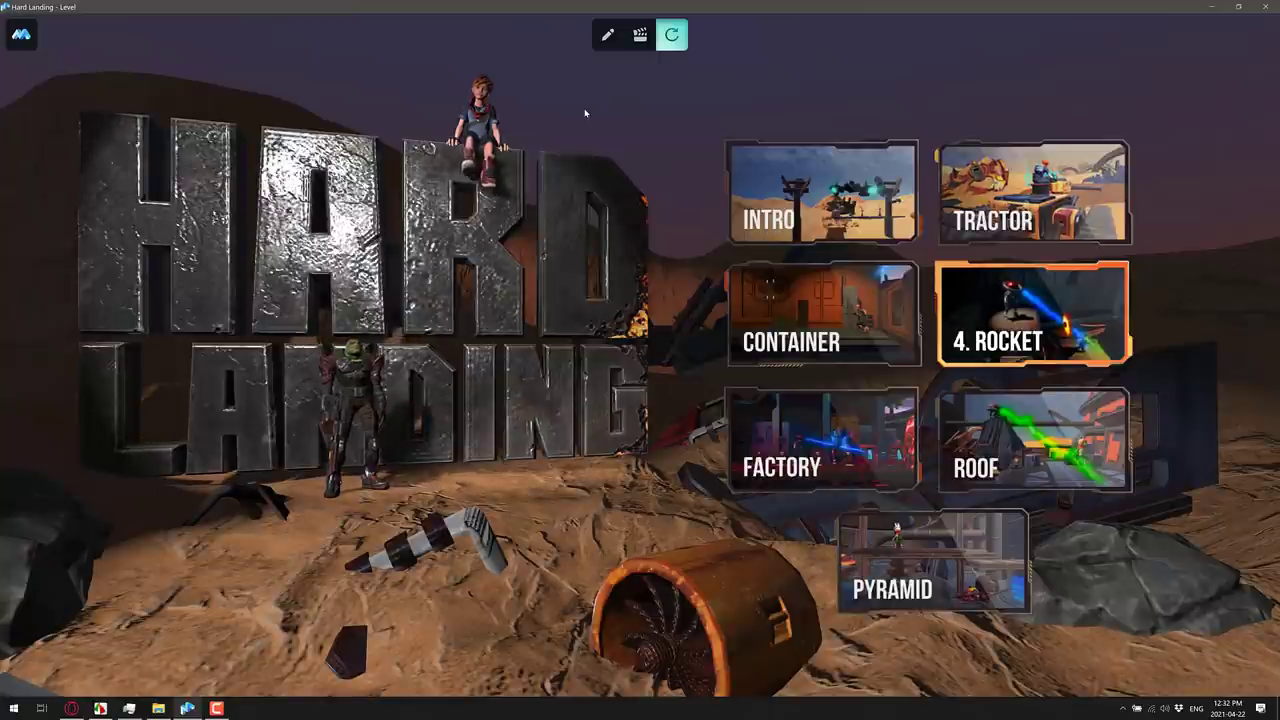
pyautogui.press('Left')
pyautogui.press('Down')
pyautogui.press('Right')
pyautogui.press('Down')
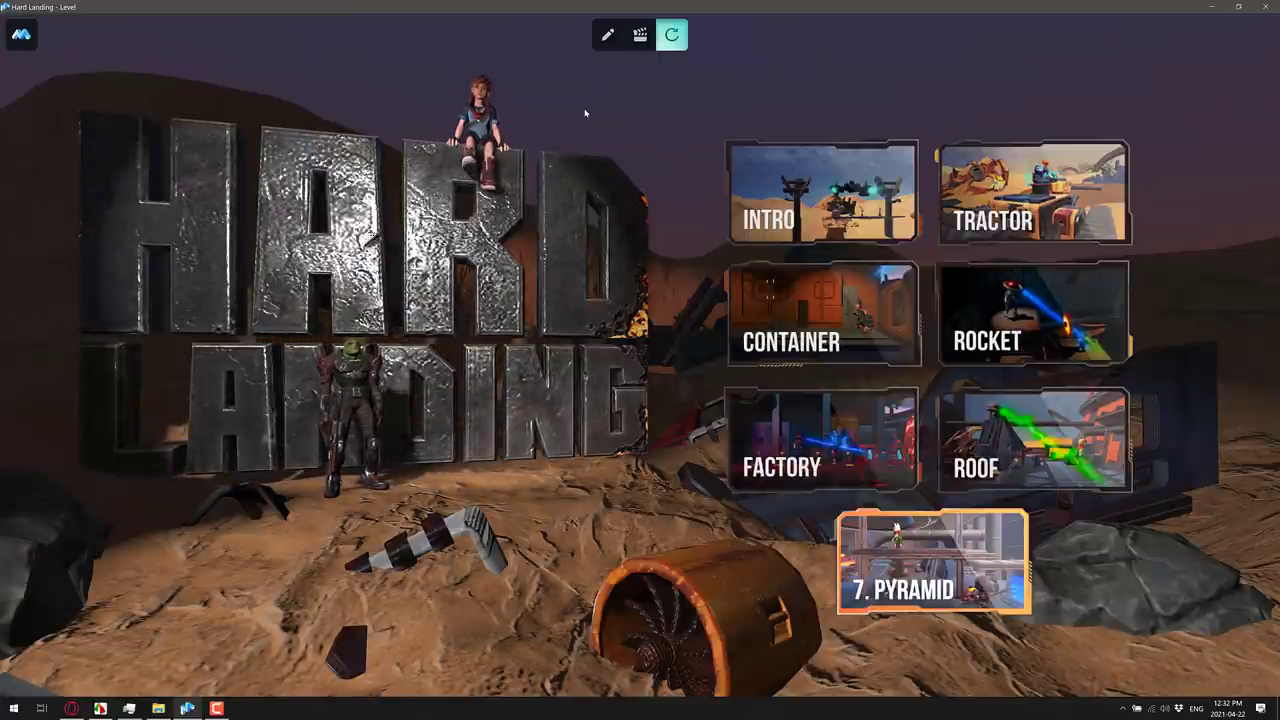
pyautogui.press('Up')
pyautogui.press('Up')
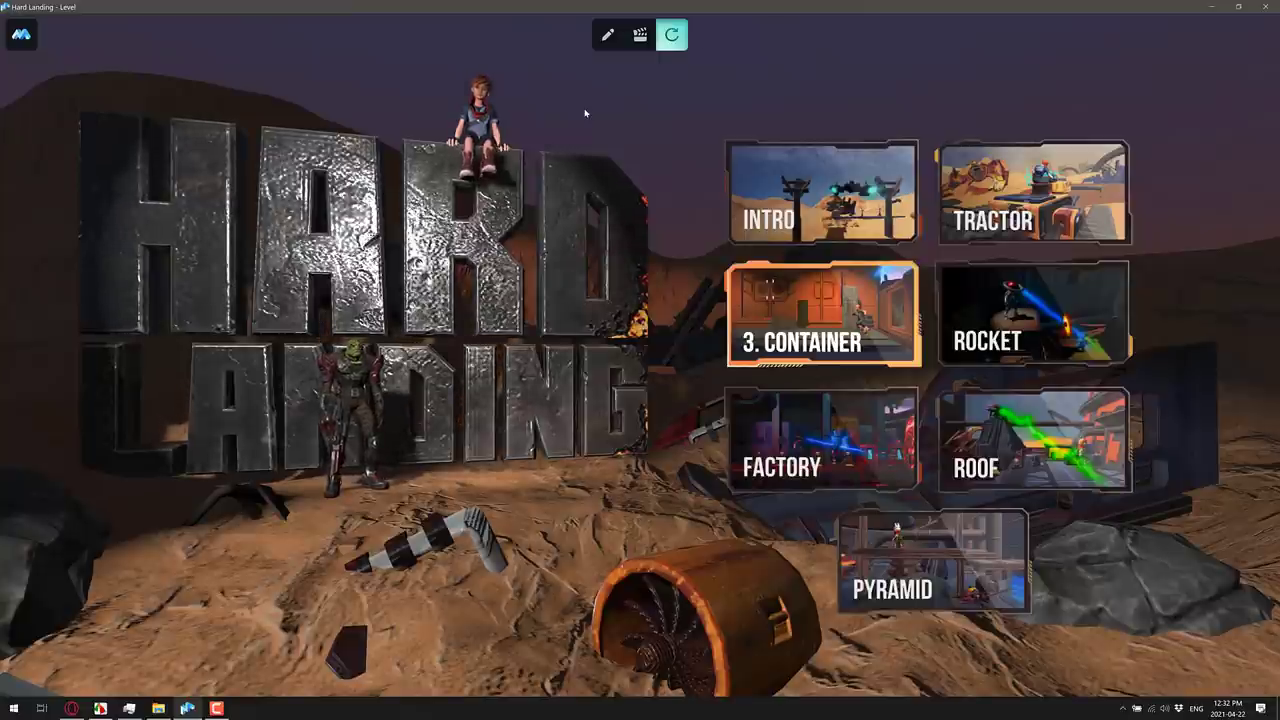
pyautogui.press('Right')
pyautogui.press('Return')
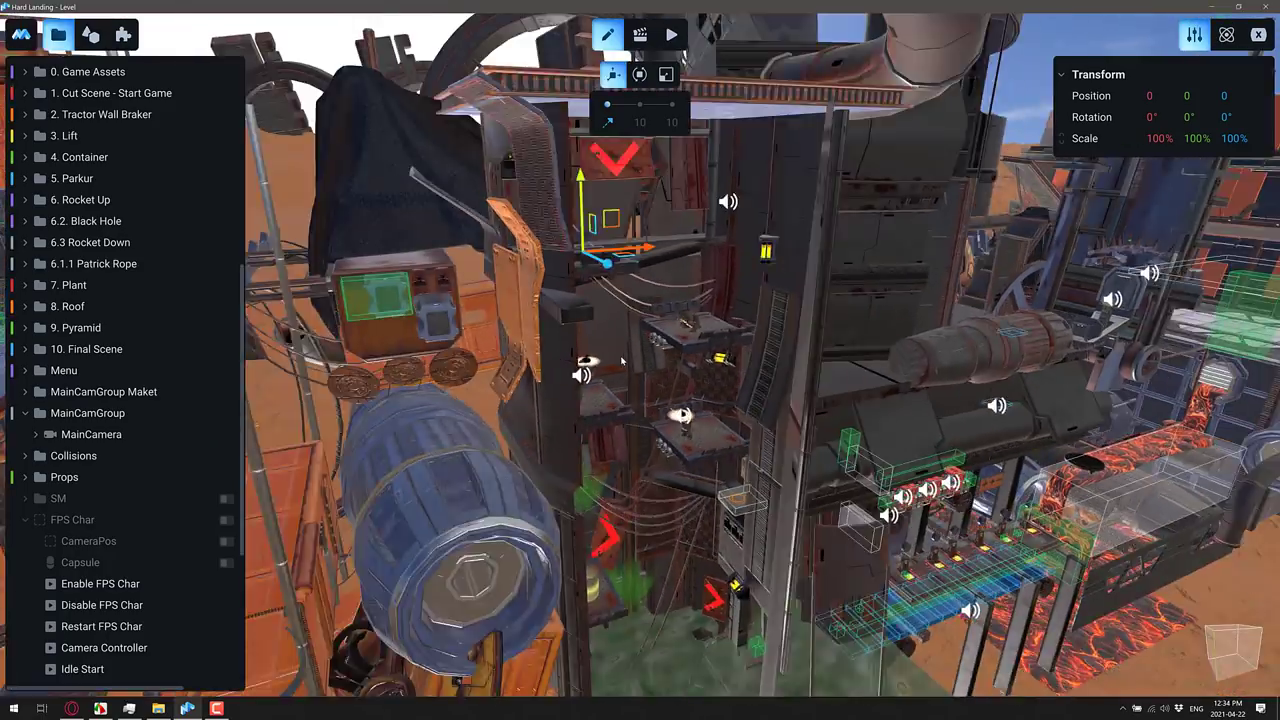
# - Zoom onto the Rocket Up platforms and select a lower platform, then the upper platform
pyautogui.scroll(-10, 622, 362)
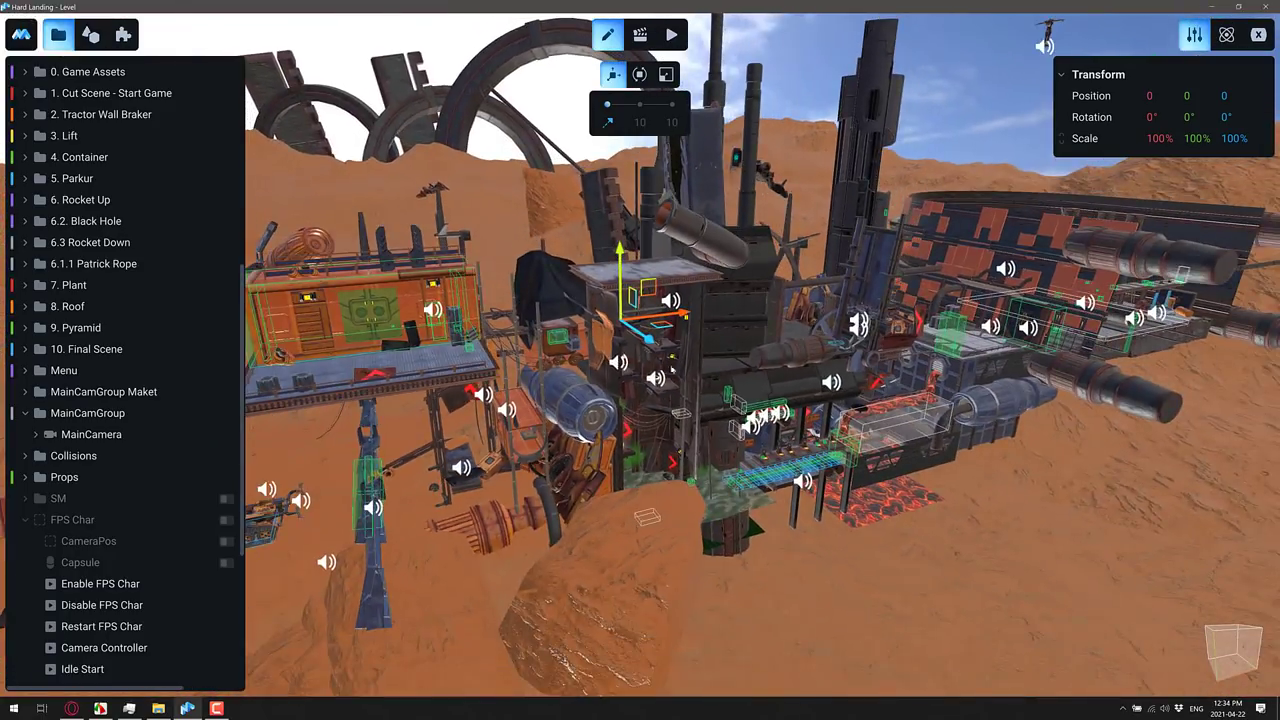
pyautogui.scroll(10, 697, 368)
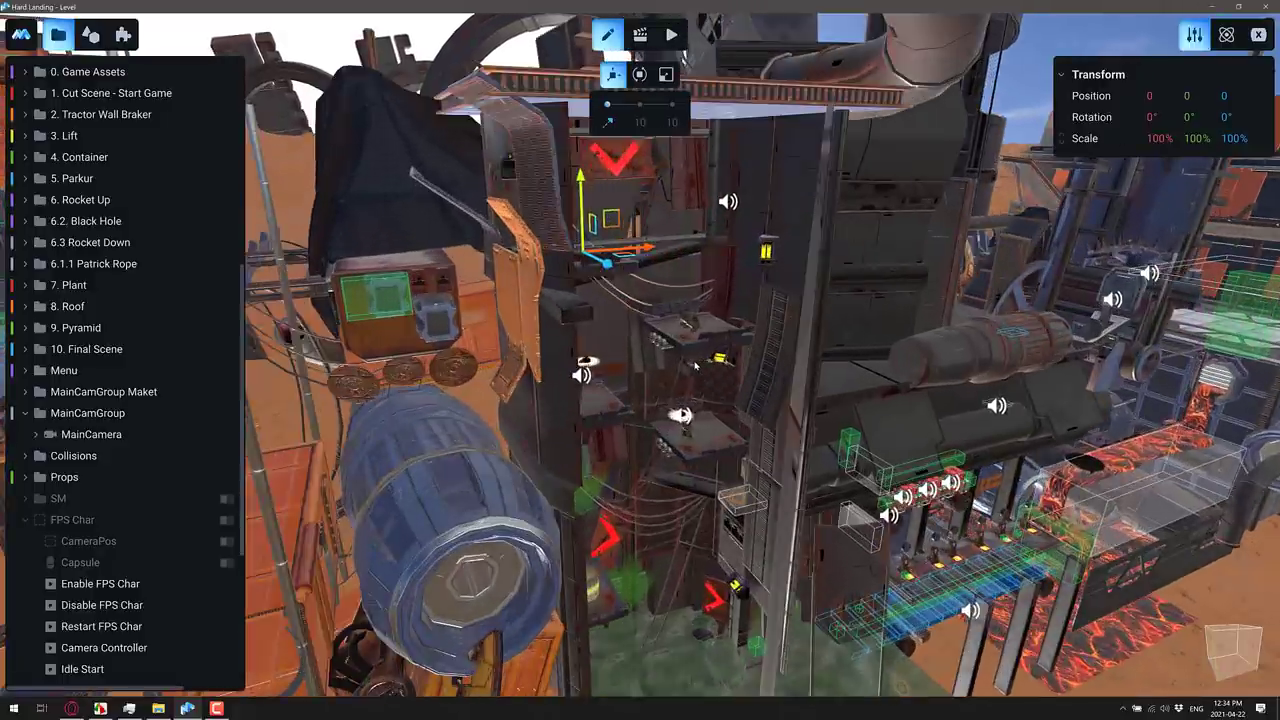
pyautogui.scroll(5, 697, 366)
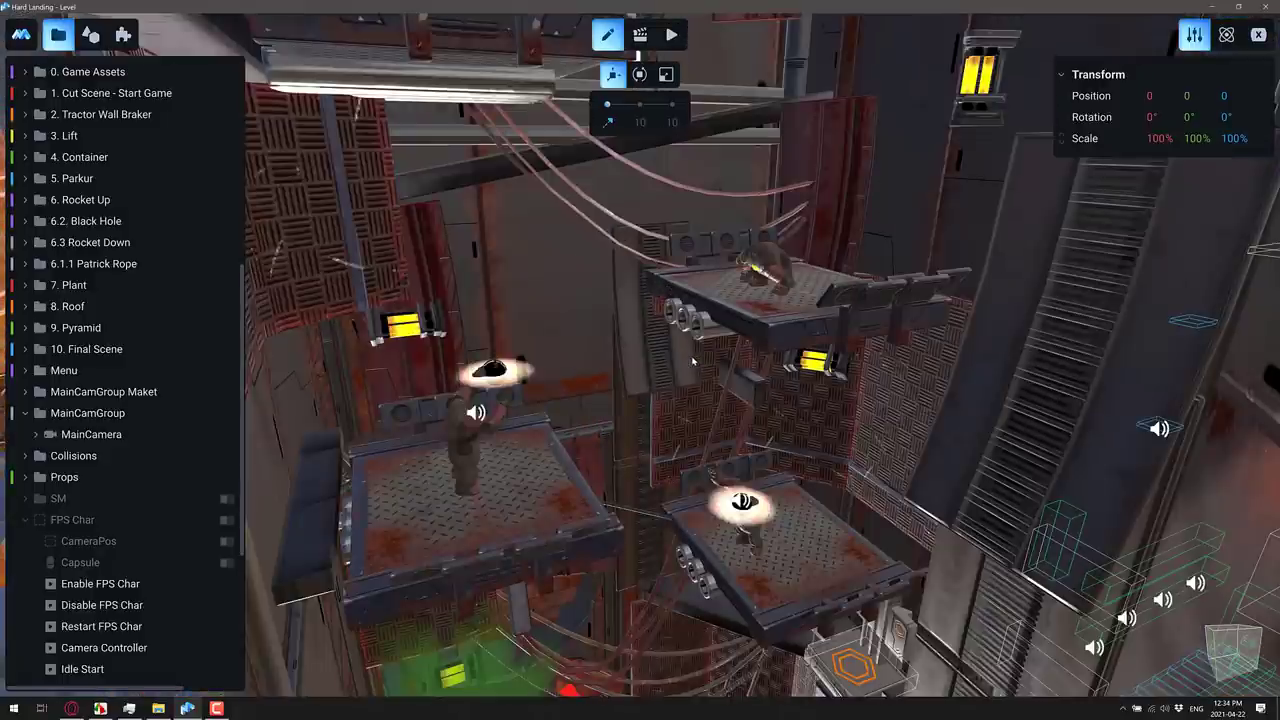
pyautogui.scroll(-3, 693, 362)
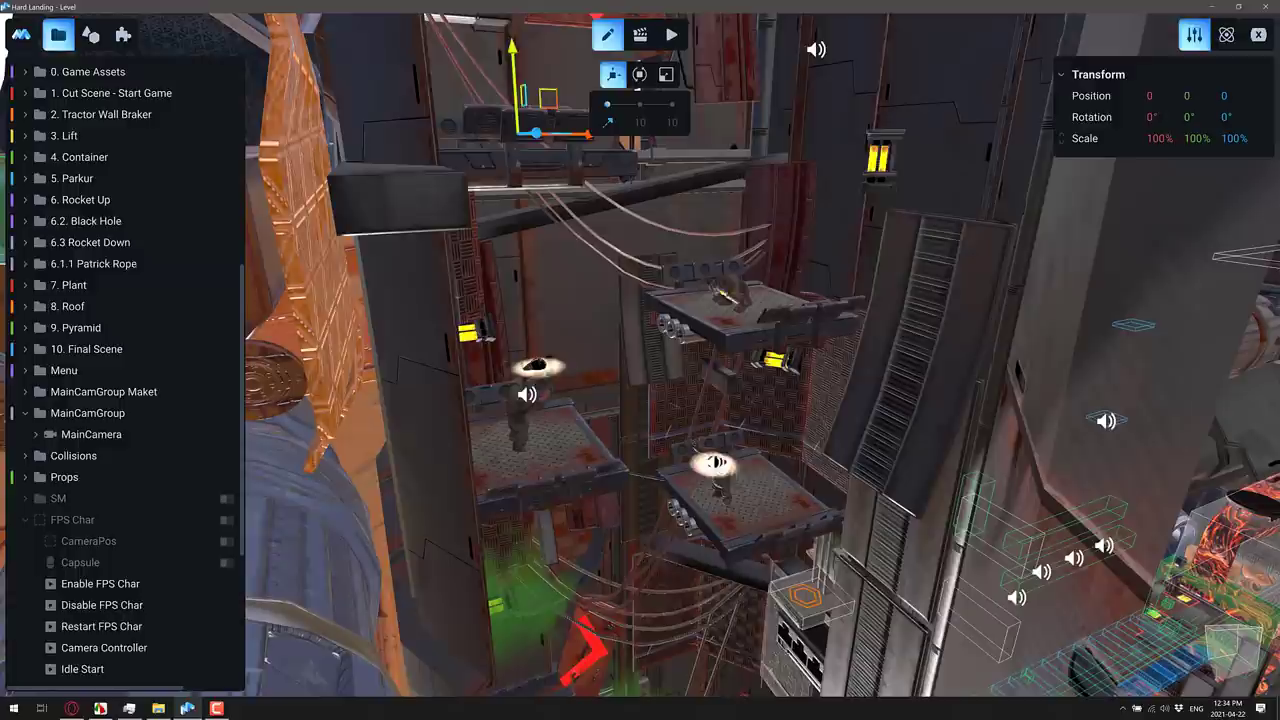
pyautogui.click(545, 455)
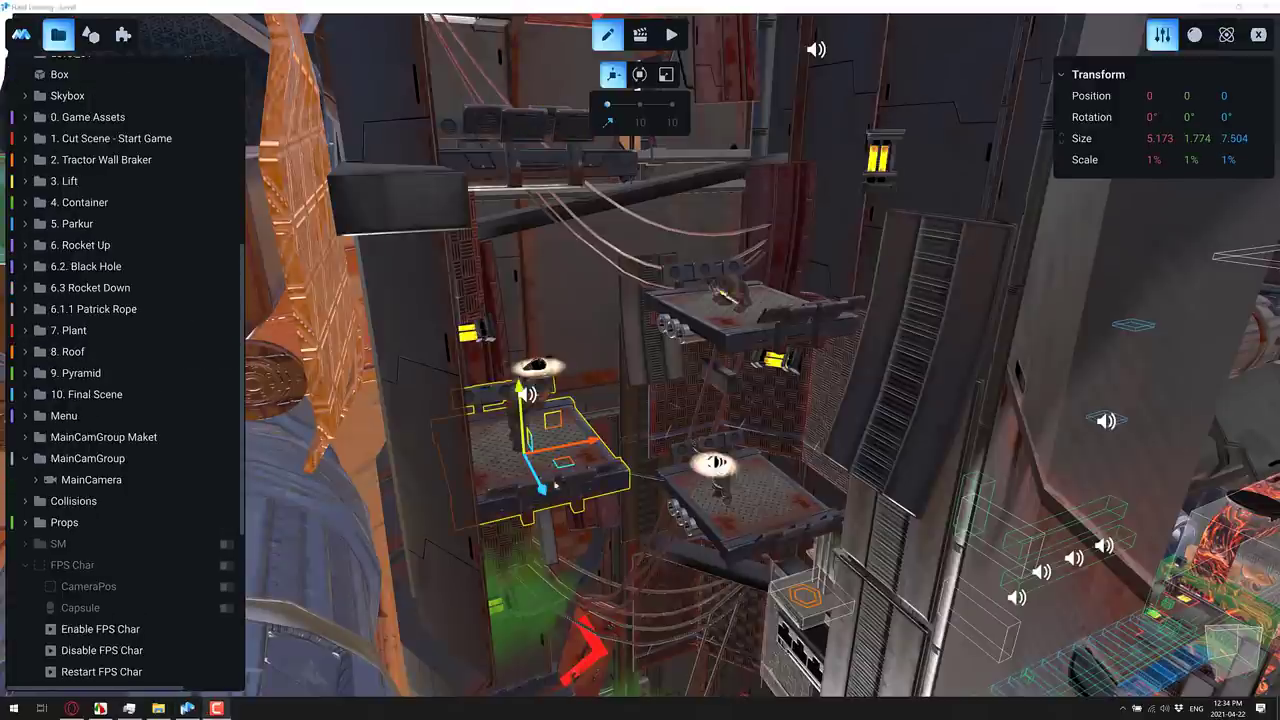
pyautogui.click(715, 325)
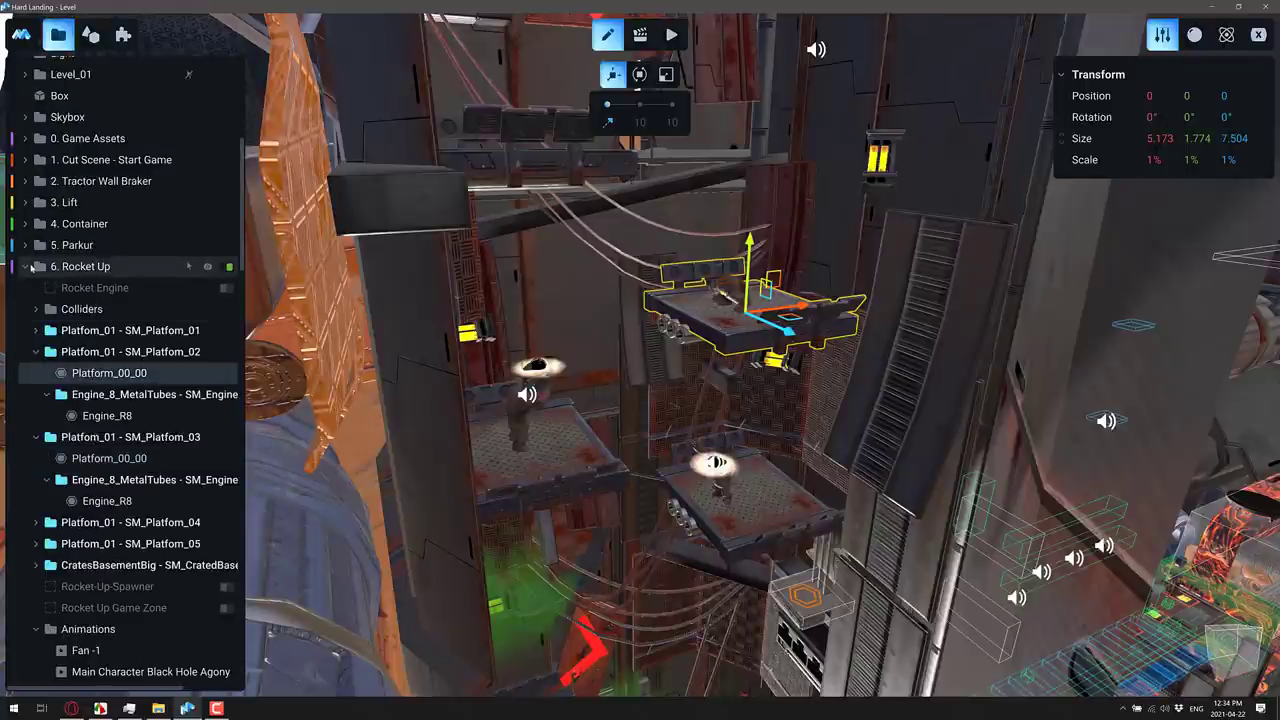
# - Toggle the 6. Rocket Up hierarchy groups, then select the platforms and the character on the left one
pyautogui.click(24, 267)
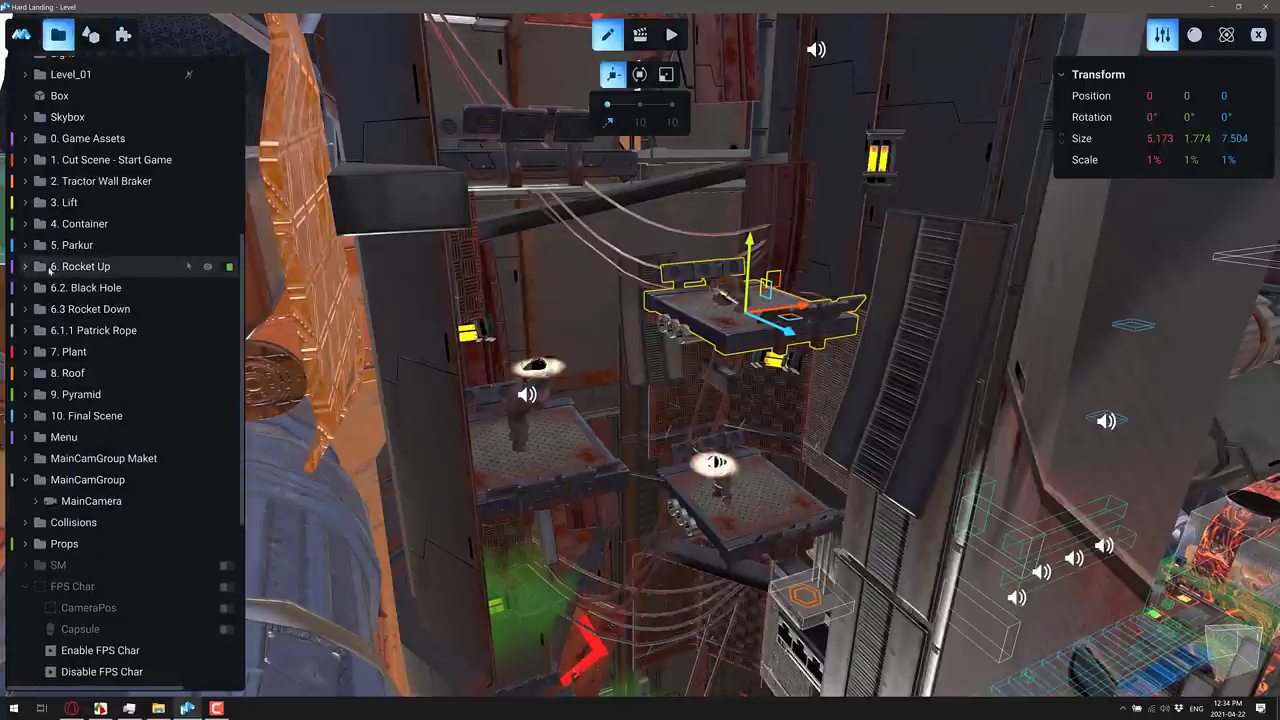
pyautogui.click(50, 267)
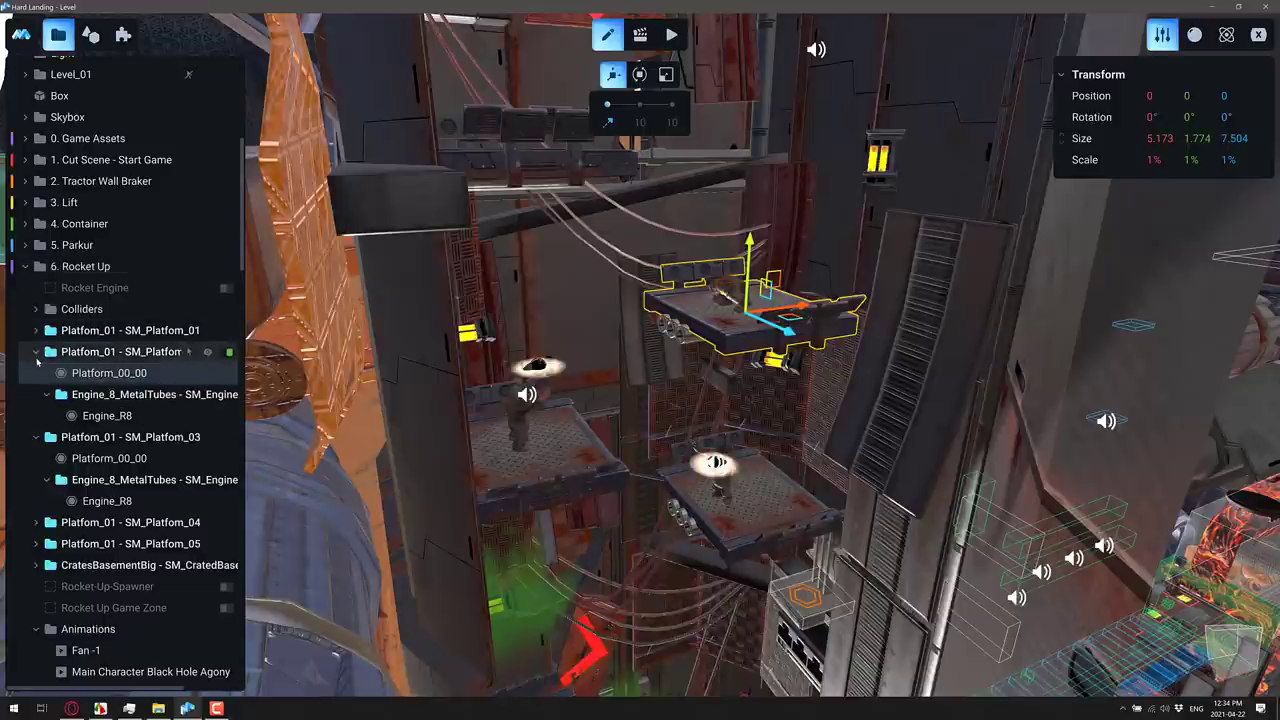
pyautogui.click(36, 352)
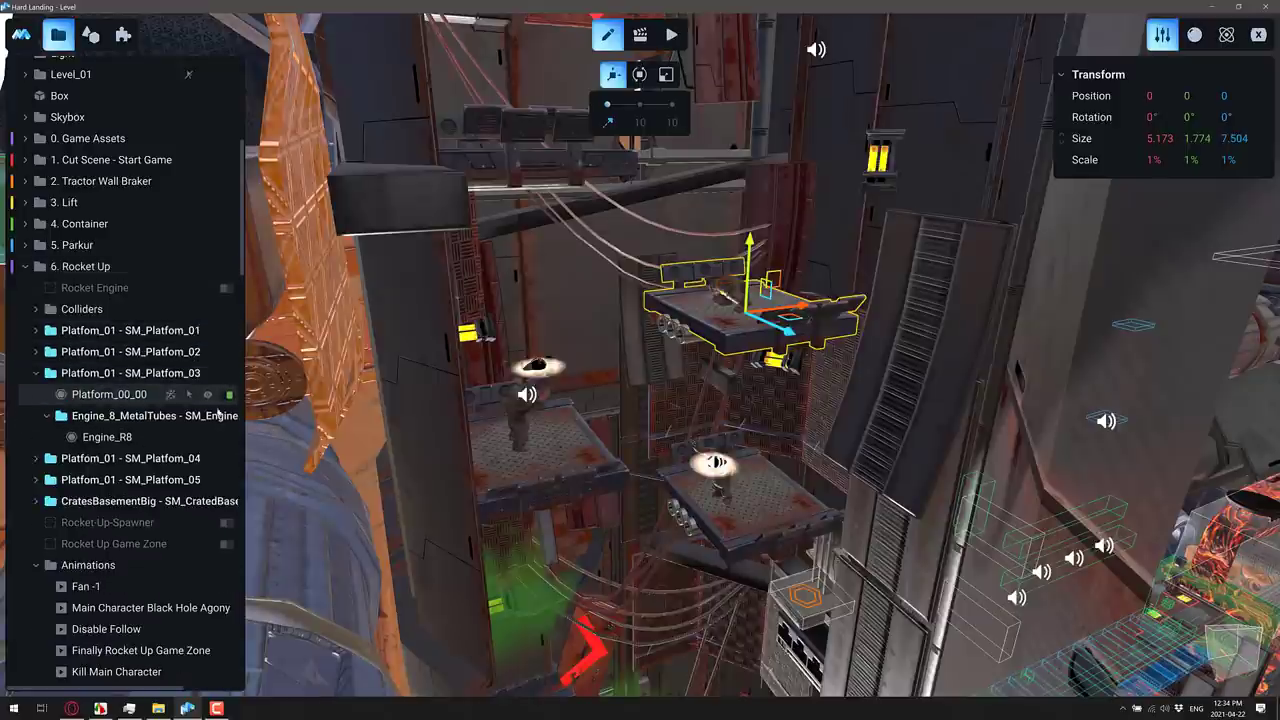
pyautogui.click(563, 476)
pyautogui.click(775, 515)
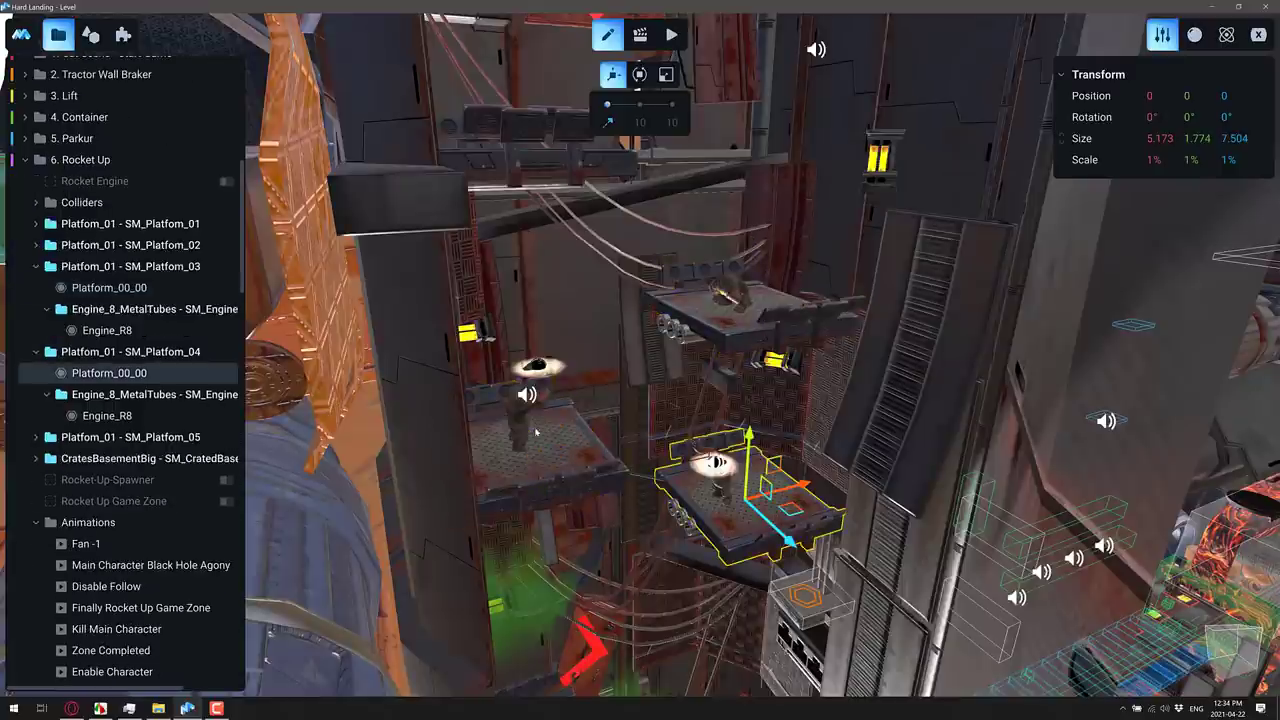
pyautogui.click(521, 427)
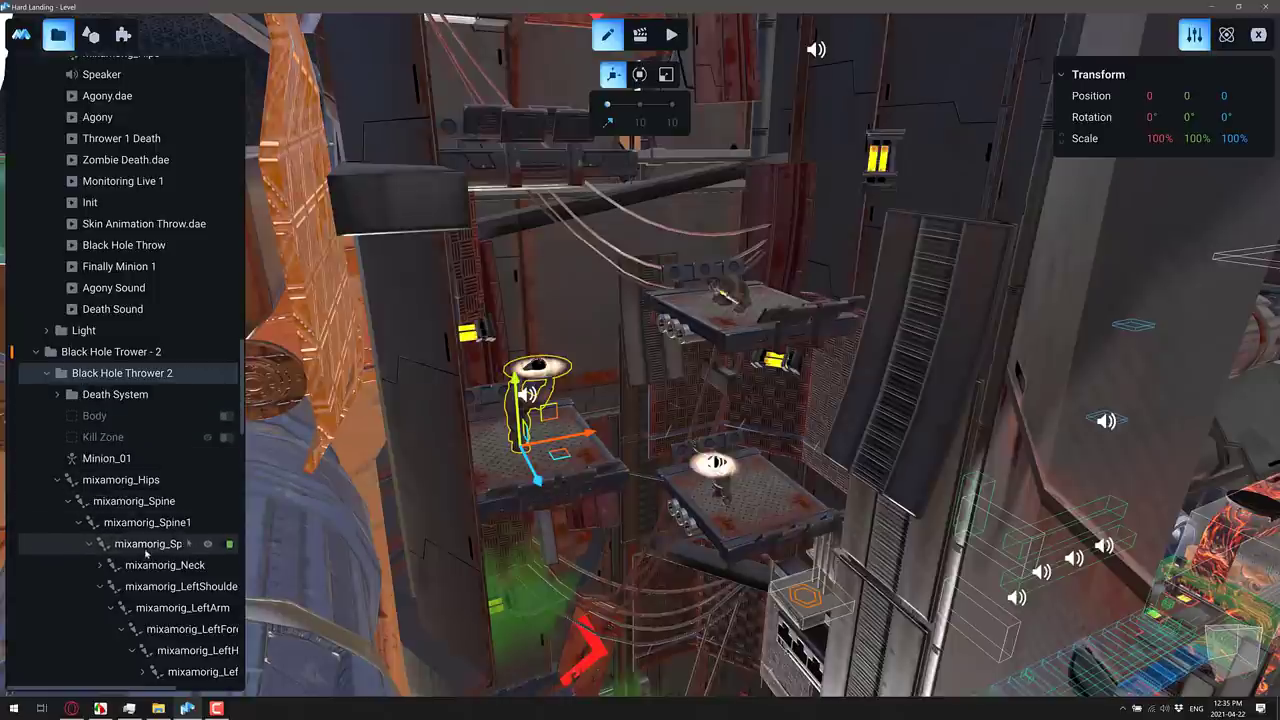
# - Scroll through Black Hole Thrower 2's rig, glance at the Assets library, then return to the Scene hierarchy
pyautogui.scroll(-3, 150, 560)
pyautogui.scroll(-2, 155, 568)
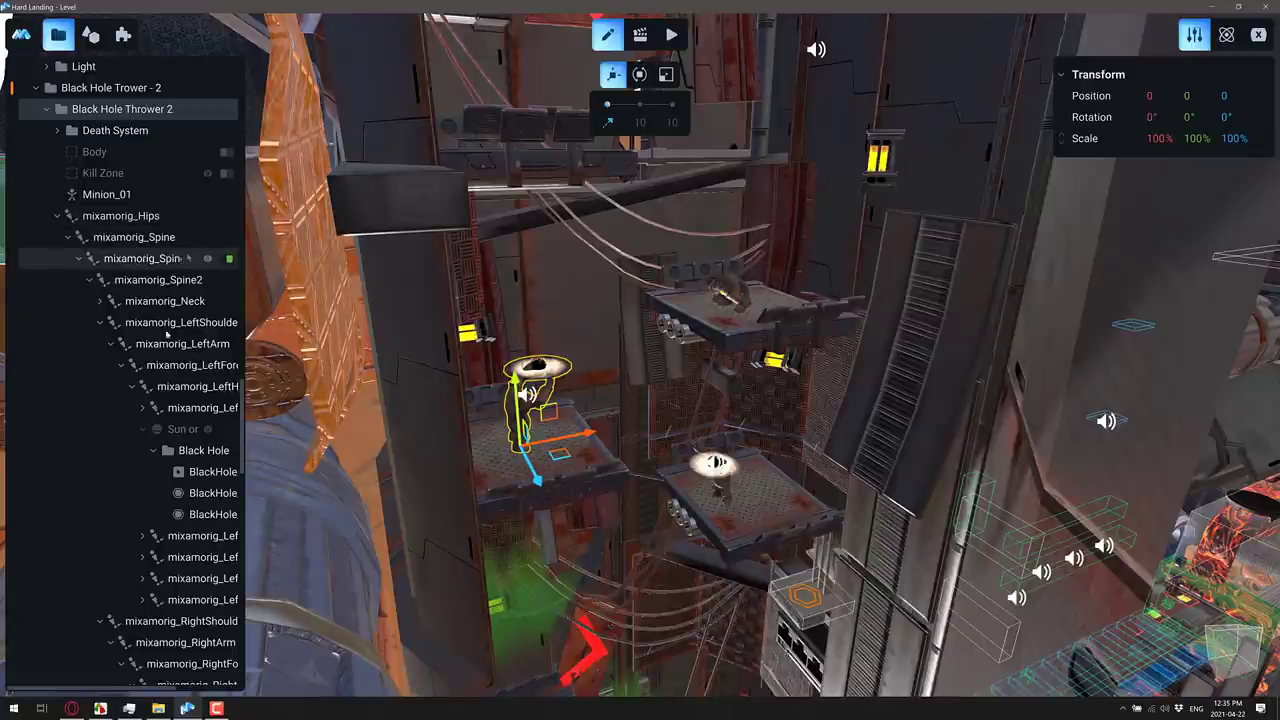
pyautogui.scroll(-3, 175, 350)
pyautogui.scroll(5, 160, 300)
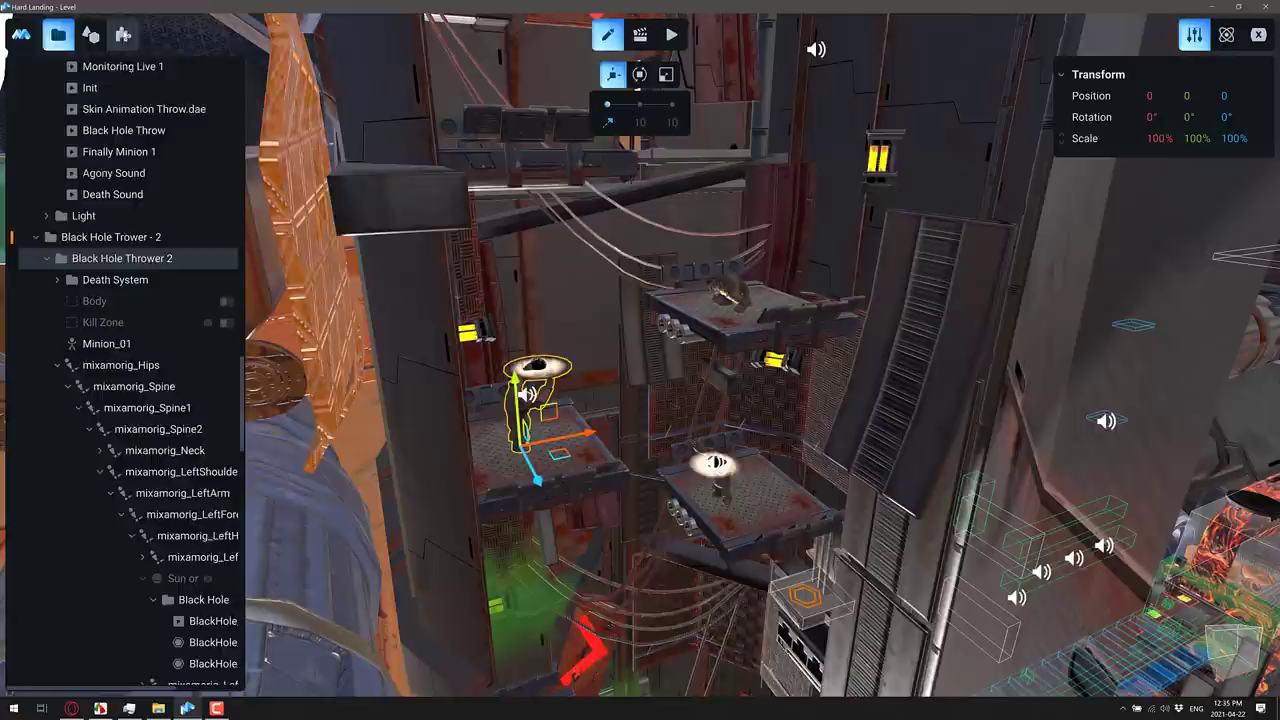
pyautogui.click(123, 34)
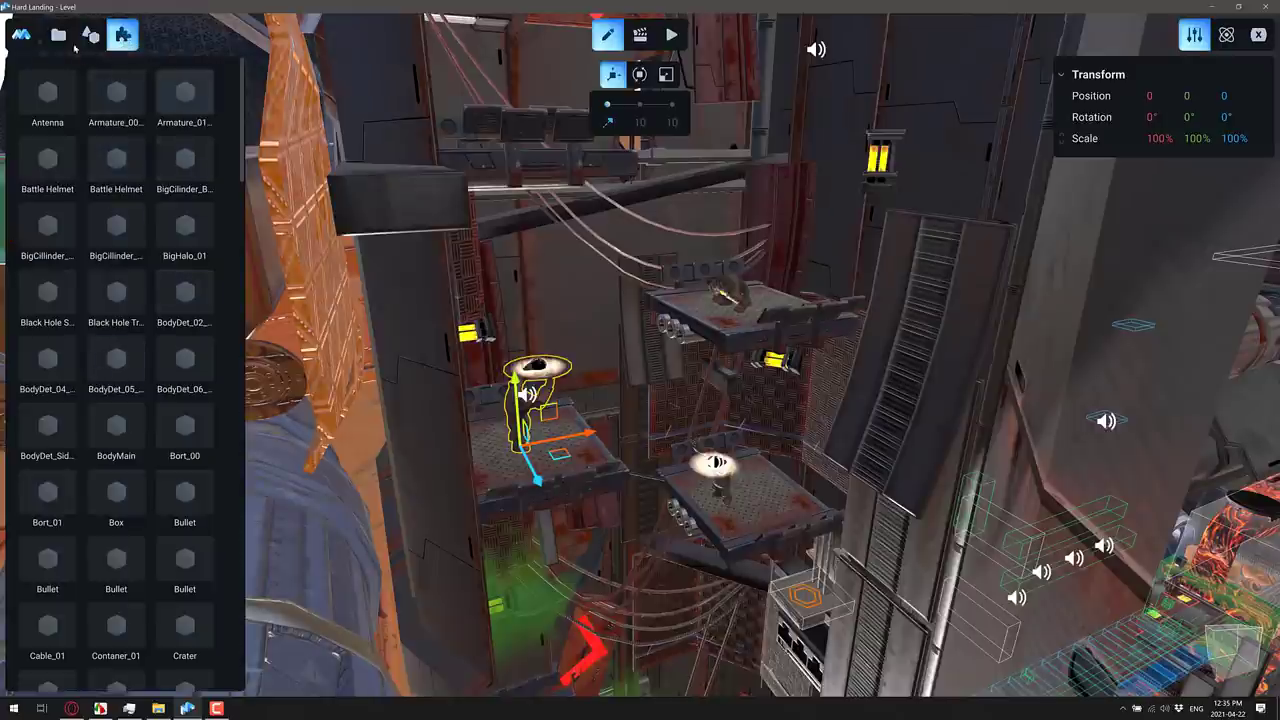
pyautogui.click(58, 35)
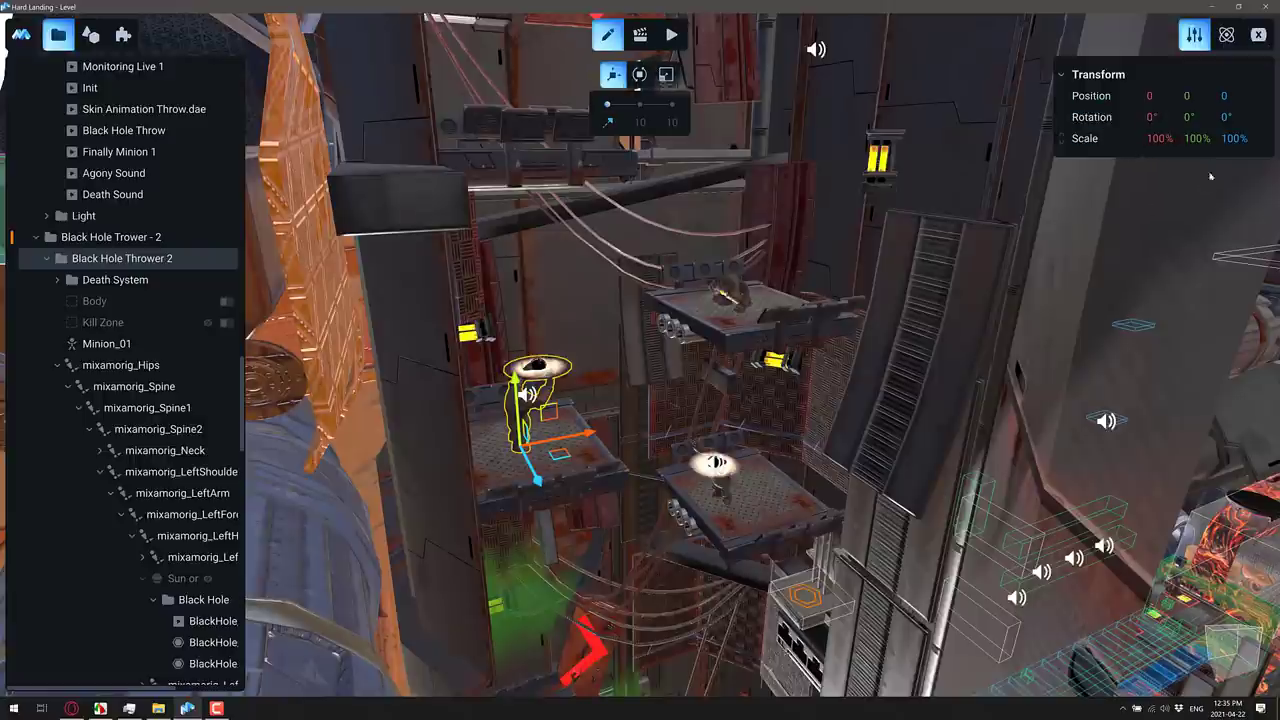
# - Check the character's physics, add Number variable Var_1 set to 0, and collapse Black Hole Thrower 2
pyautogui.click(1226, 36)
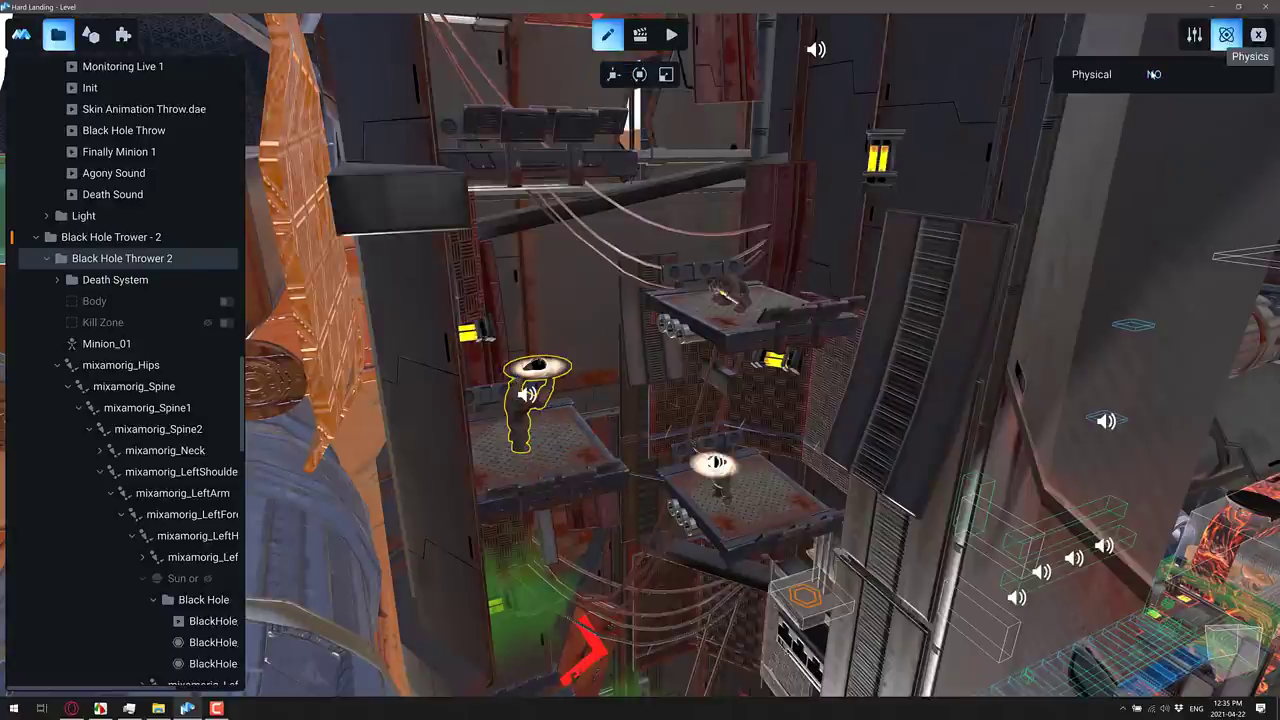
pyautogui.click(1258, 34)
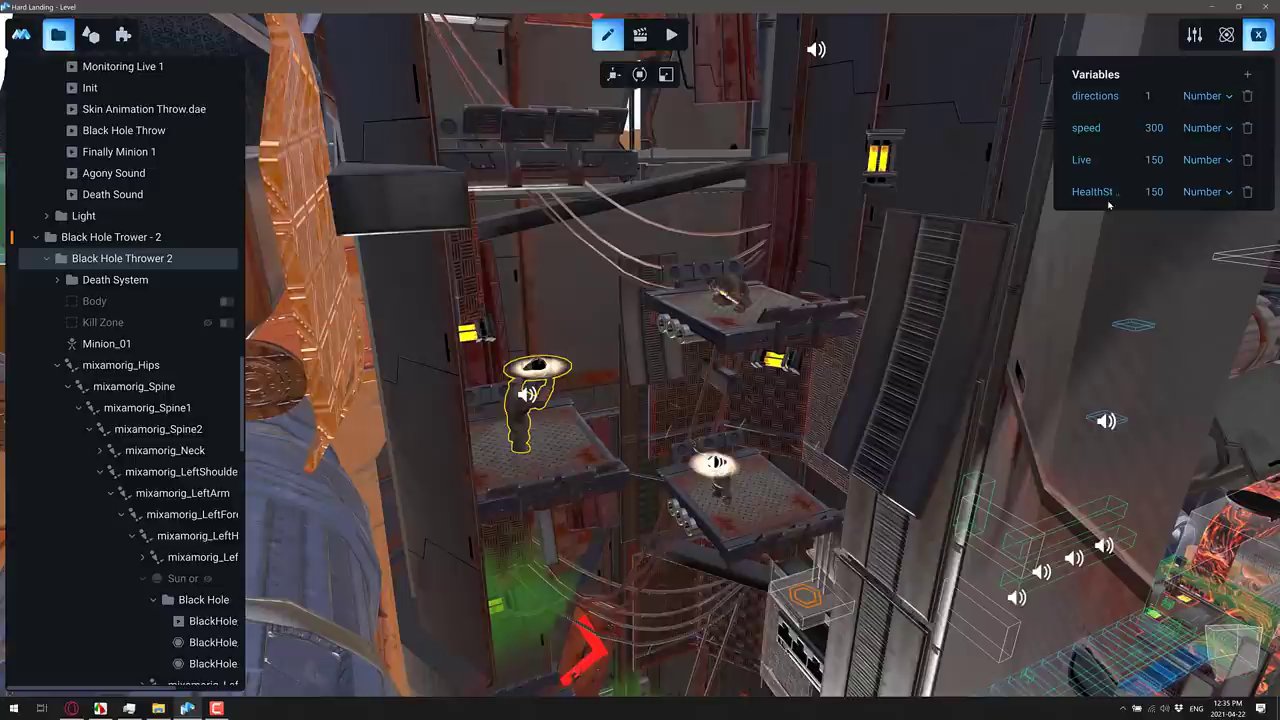
pyautogui.click(1248, 76)
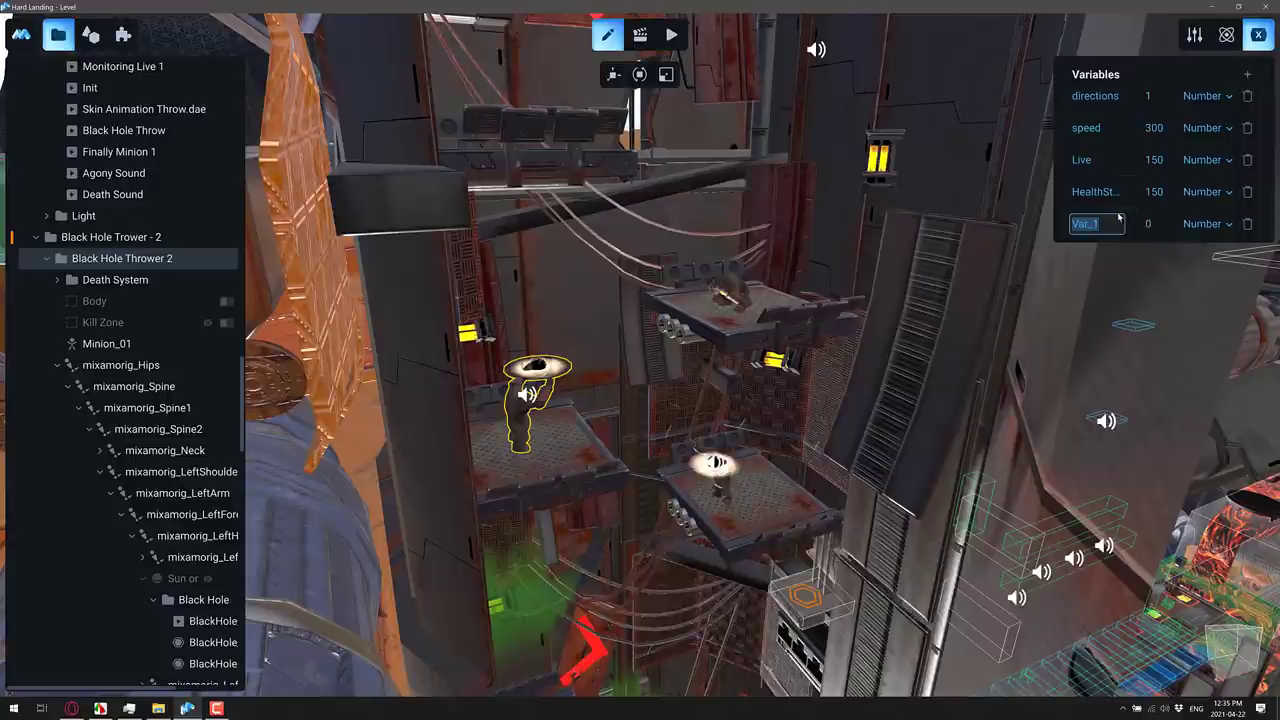
pyautogui.click(1208, 224)
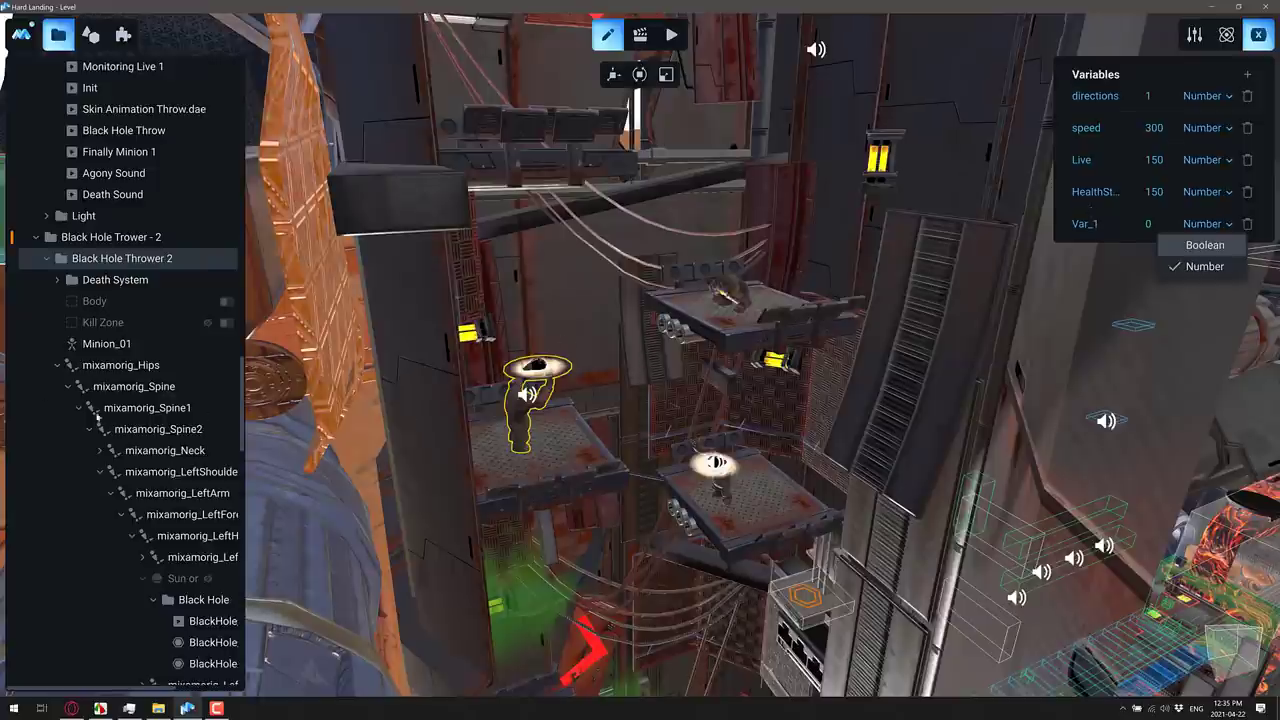
pyautogui.click(44, 262)
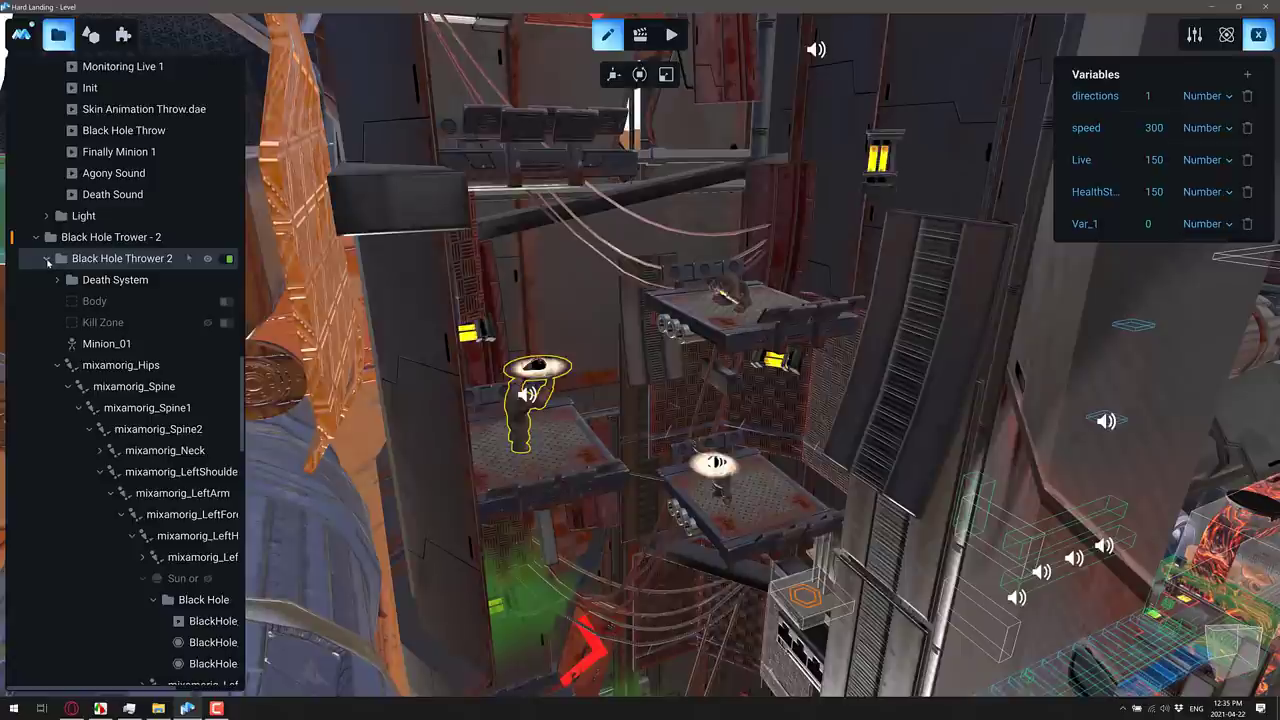
pyautogui.click(46, 259)
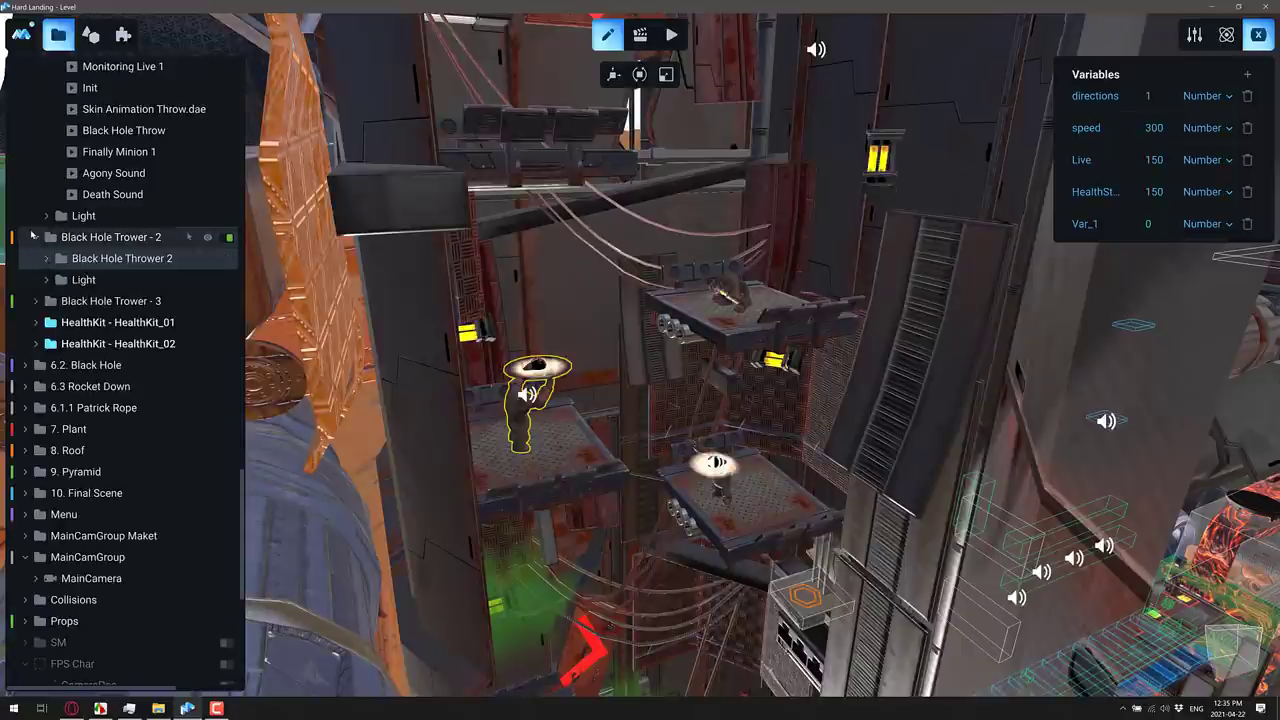
# - Collapse the Black Hole Trower - 2 and - 1 groups and select the Kill Main Character animation
pyautogui.click(37, 240)
pyautogui.scroll(6, 95, 268)
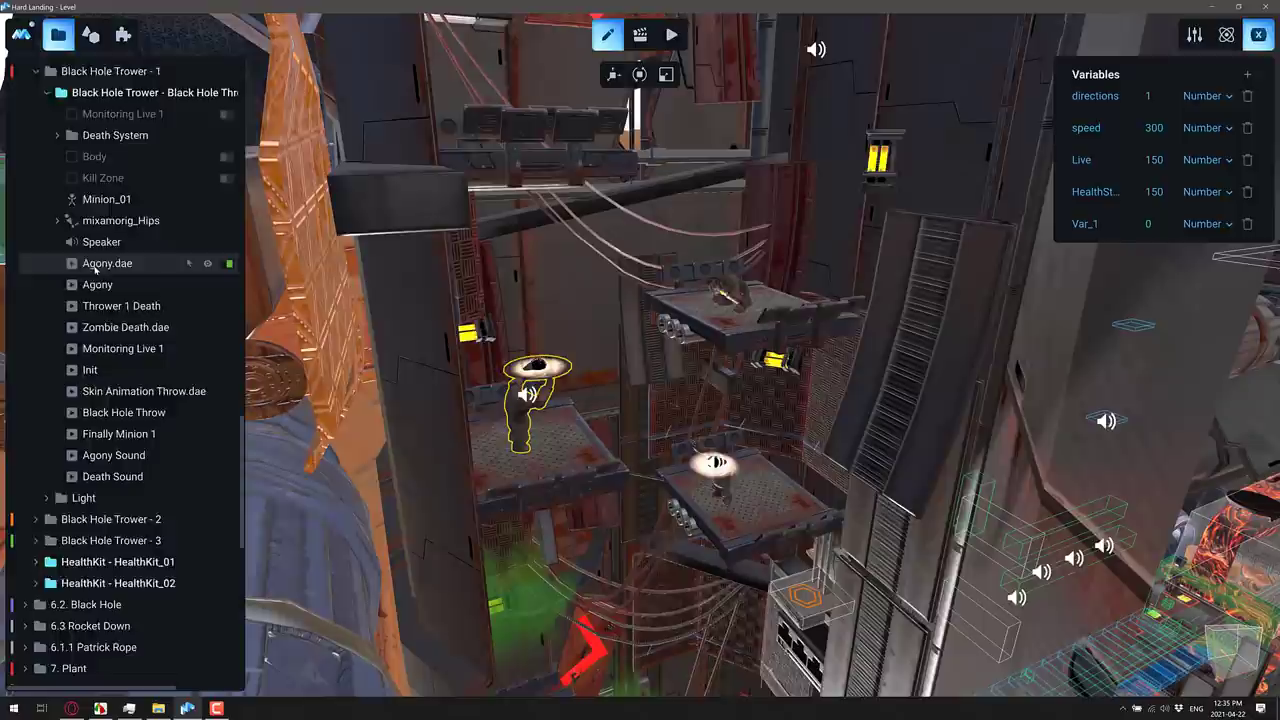
pyautogui.scroll(2, 95, 268)
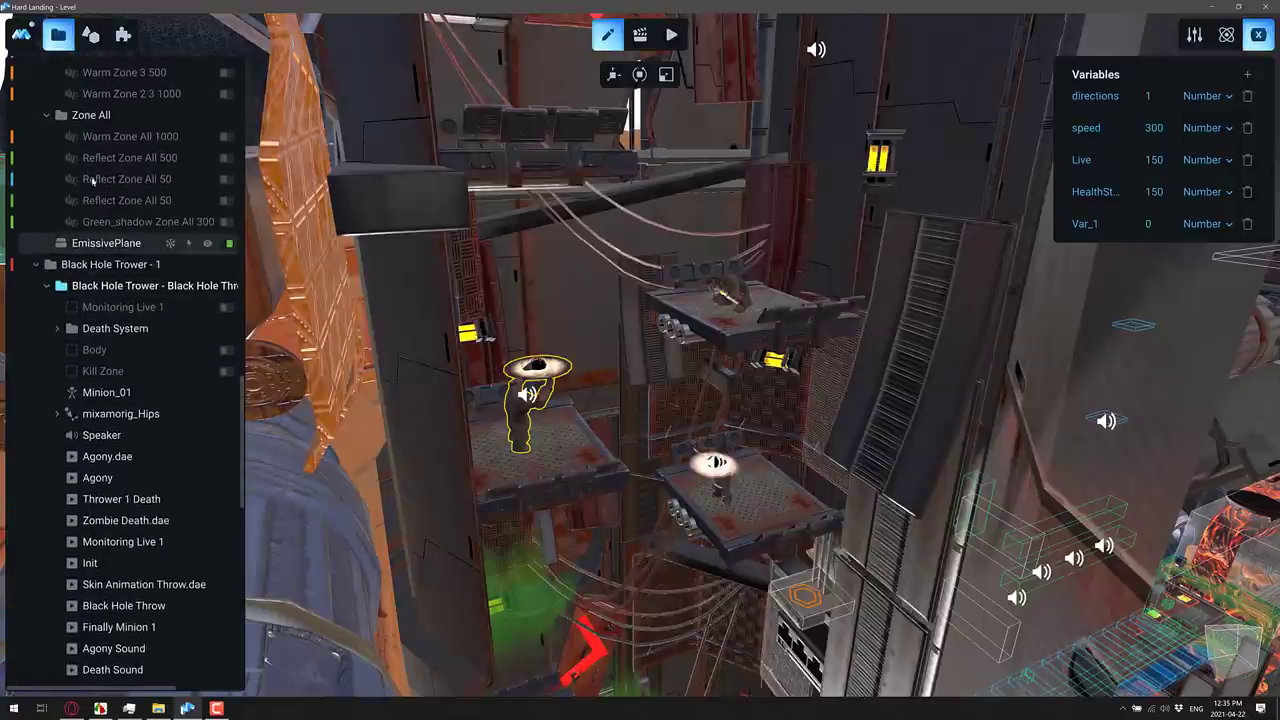
pyautogui.scroll(-3, 115, 412)
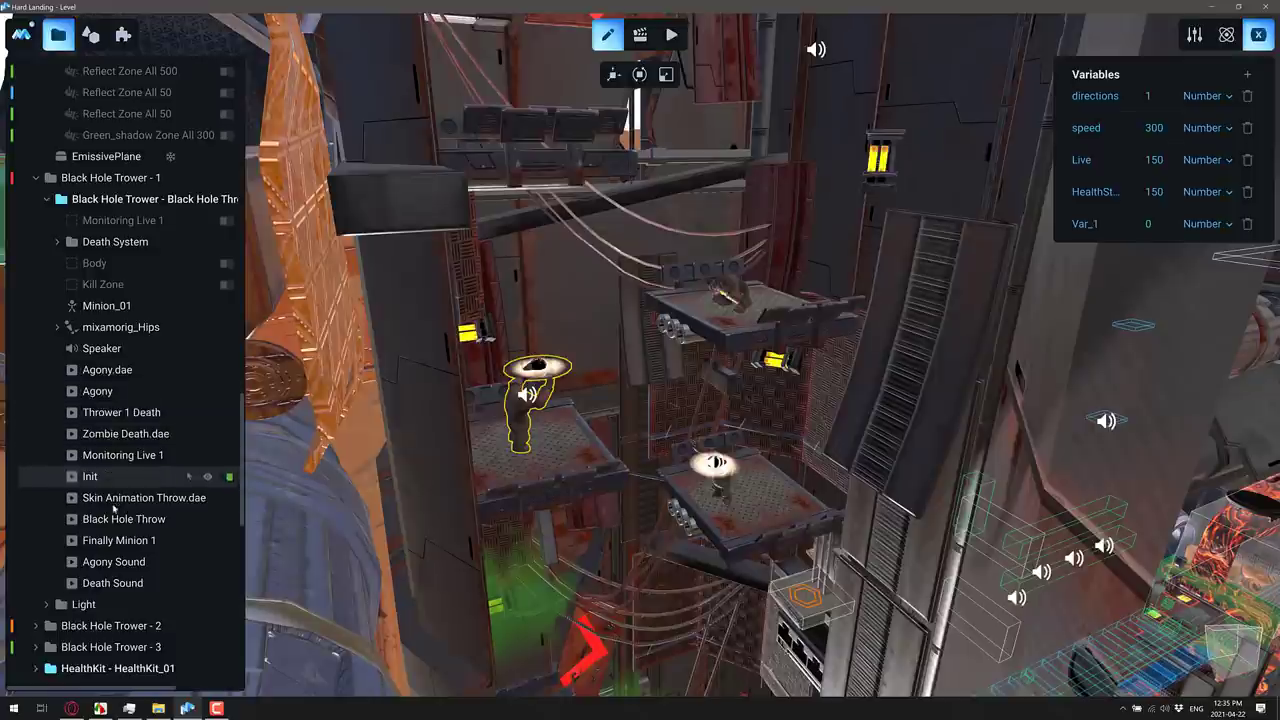
pyautogui.scroll(3, 90, 412)
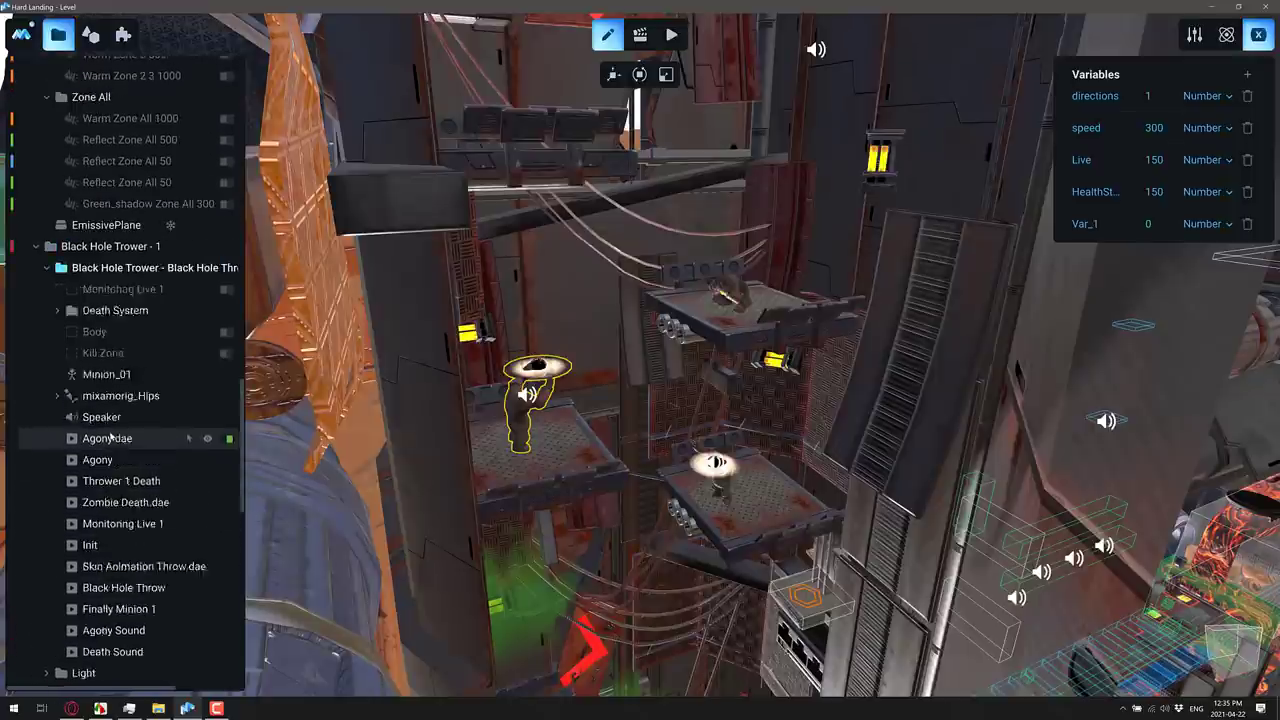
pyautogui.click(36, 285)
pyautogui.scroll(5, 69, 323)
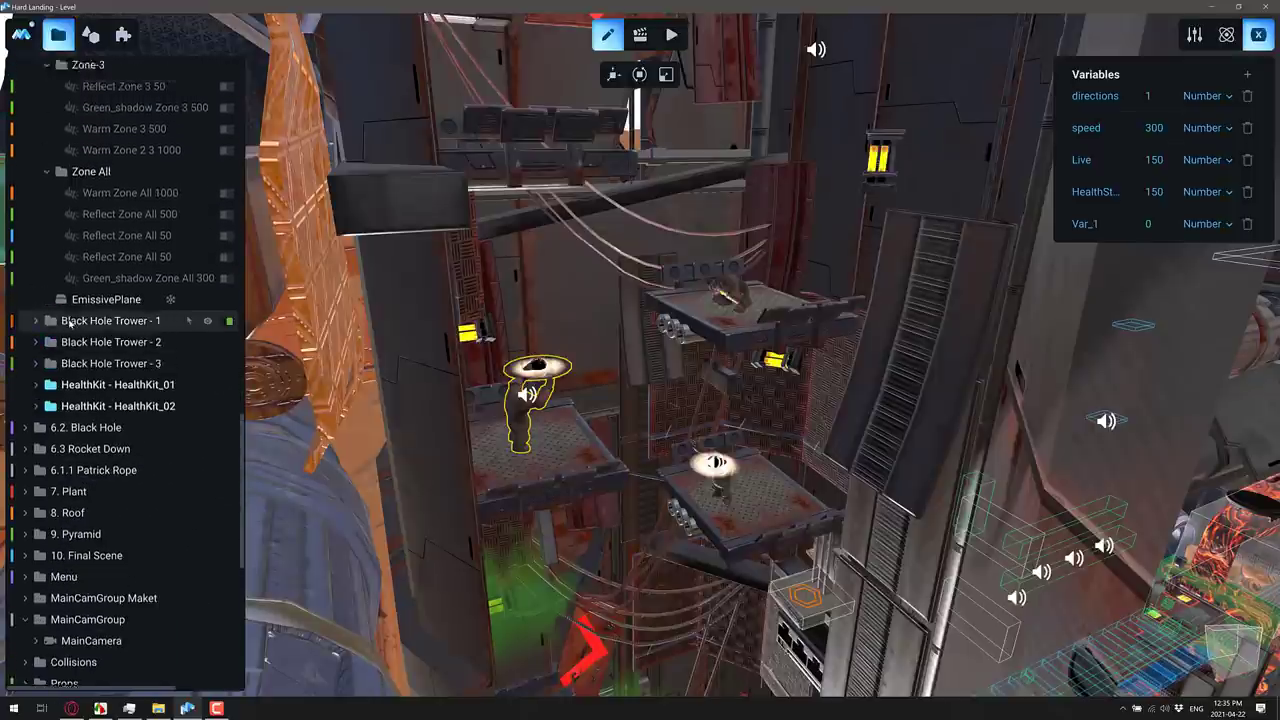
pyautogui.scroll(12, 69, 323)
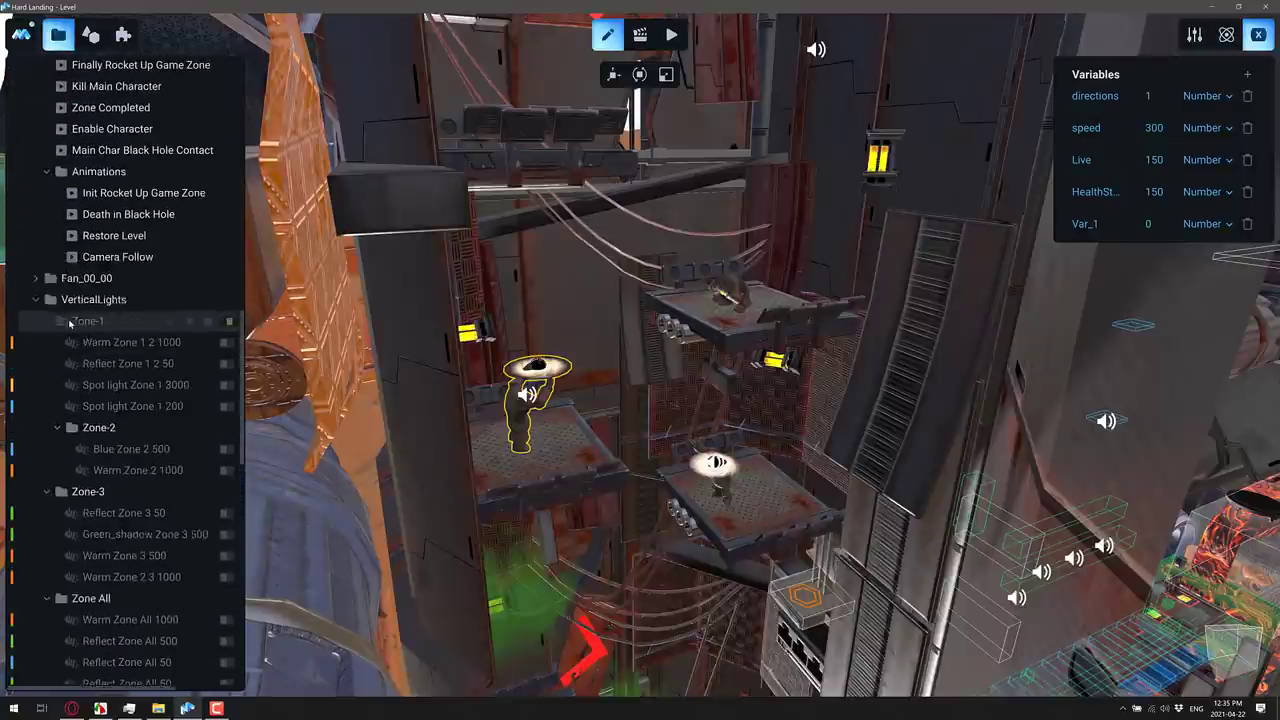
pyautogui.scroll(6, 69, 322)
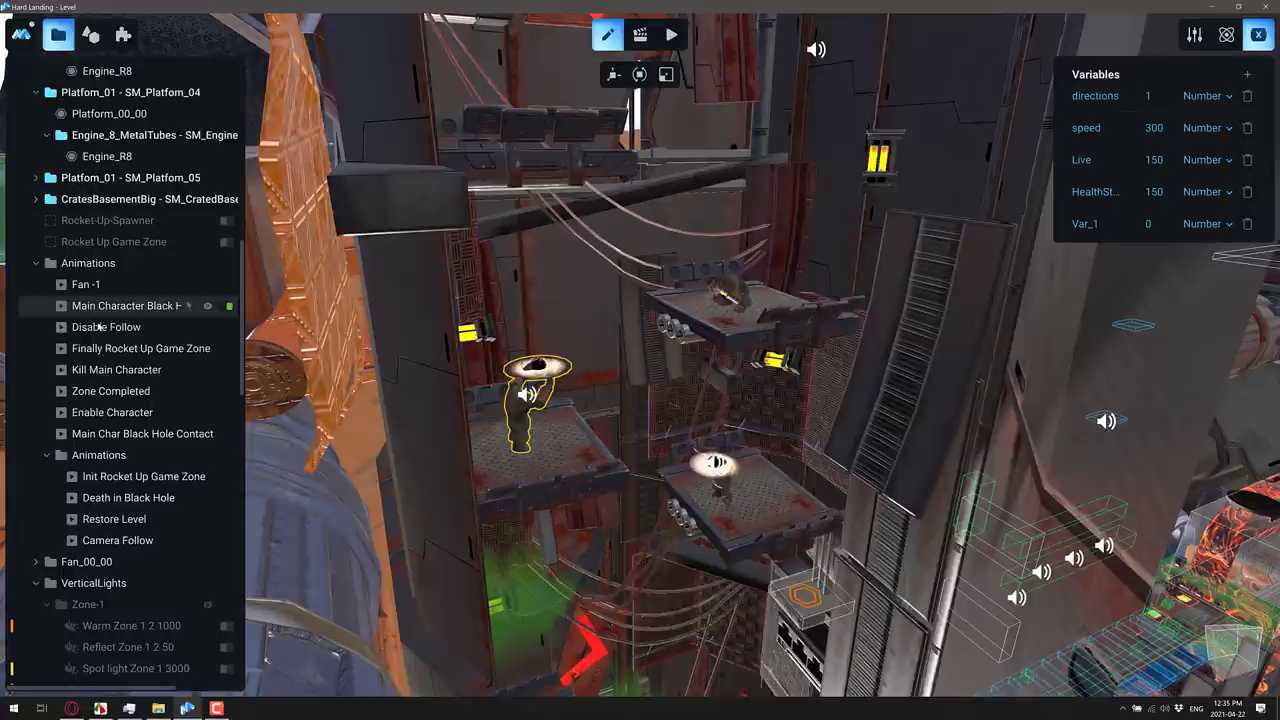
pyautogui.click(101, 370)
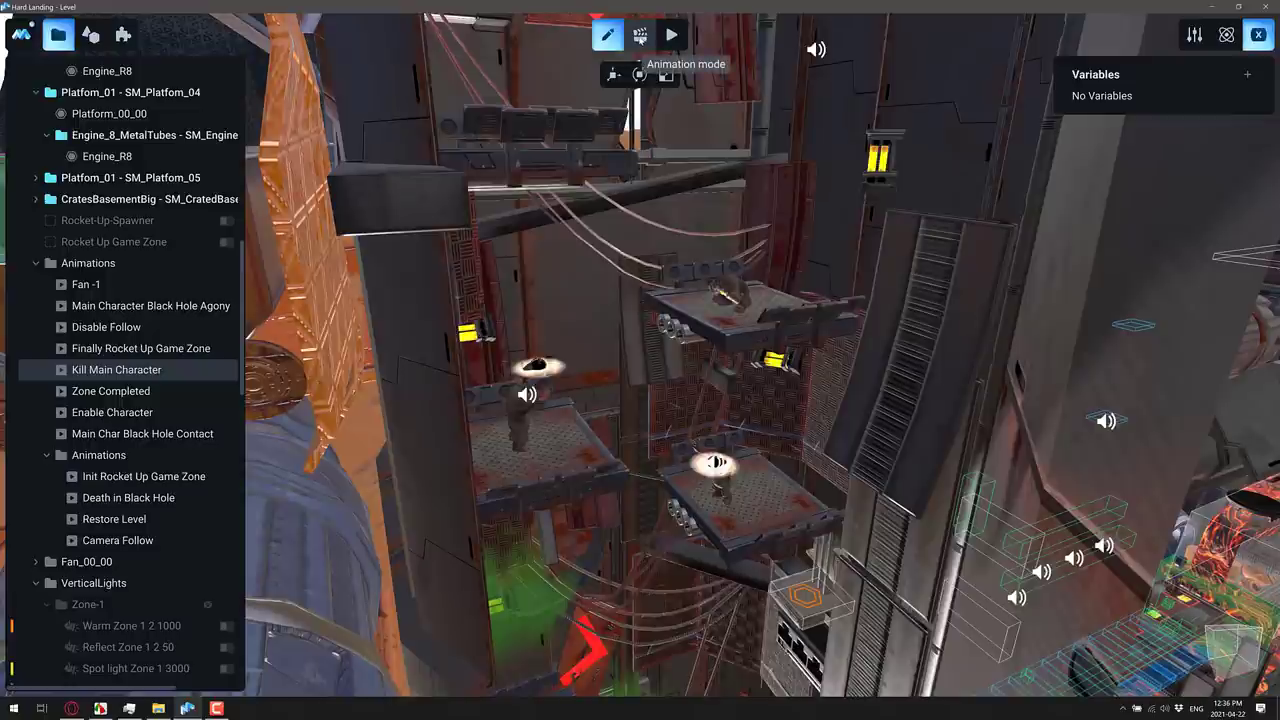
# - Switch on animation mode to show Kill Main Character's timeline with the Death and Resurrection clip
pyautogui.click(640, 35)
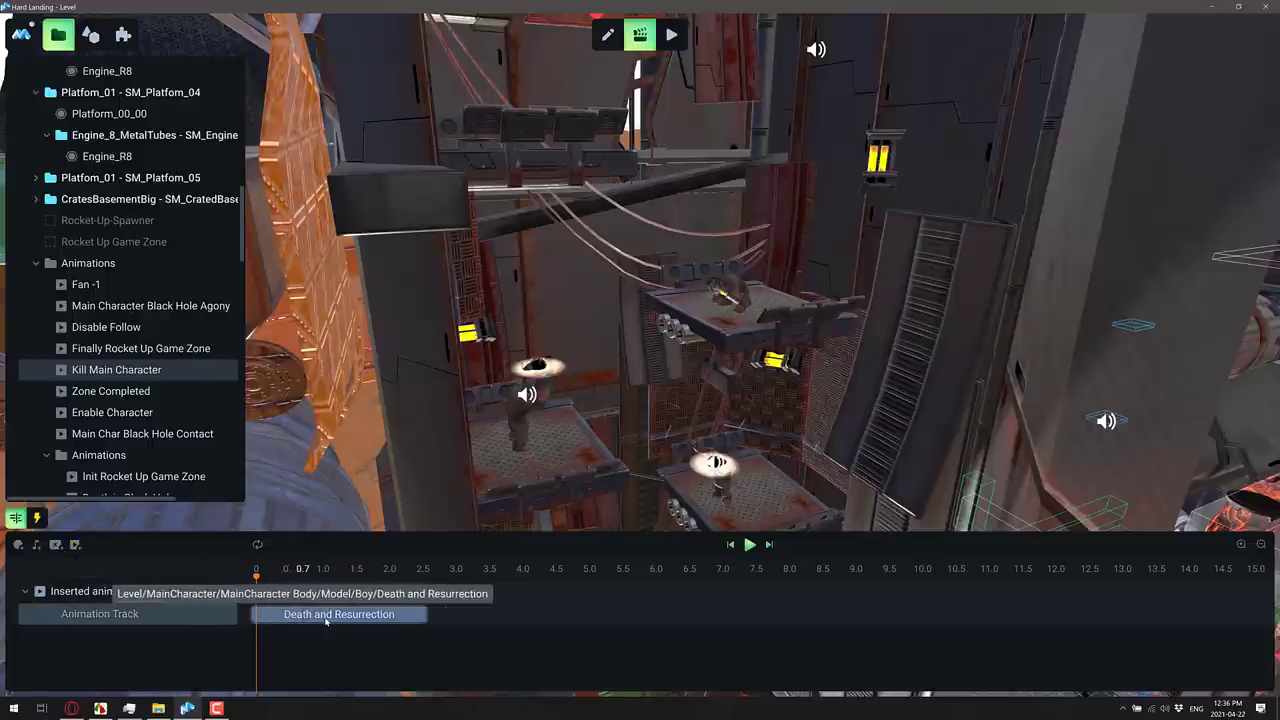
# - Show Kill Main Character's triggers and add a Key Down trigger for the UP key
pyautogui.click(37, 518)
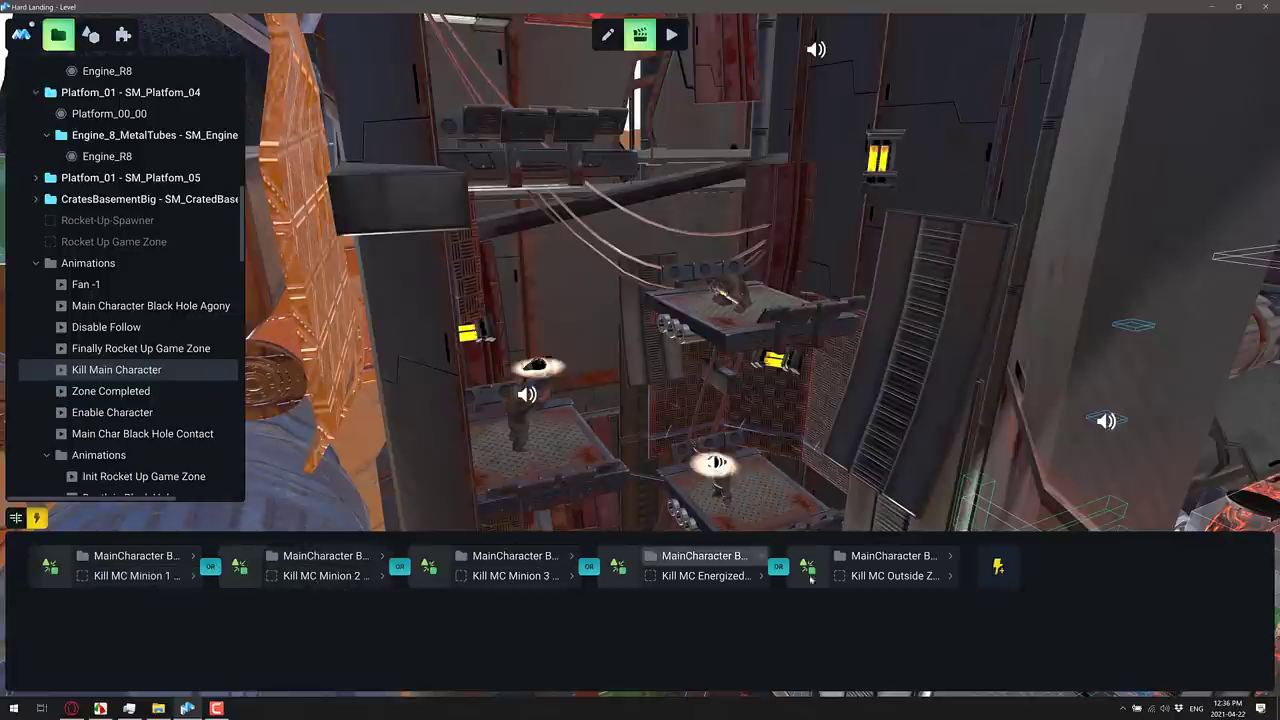
pyautogui.click(1000, 567)
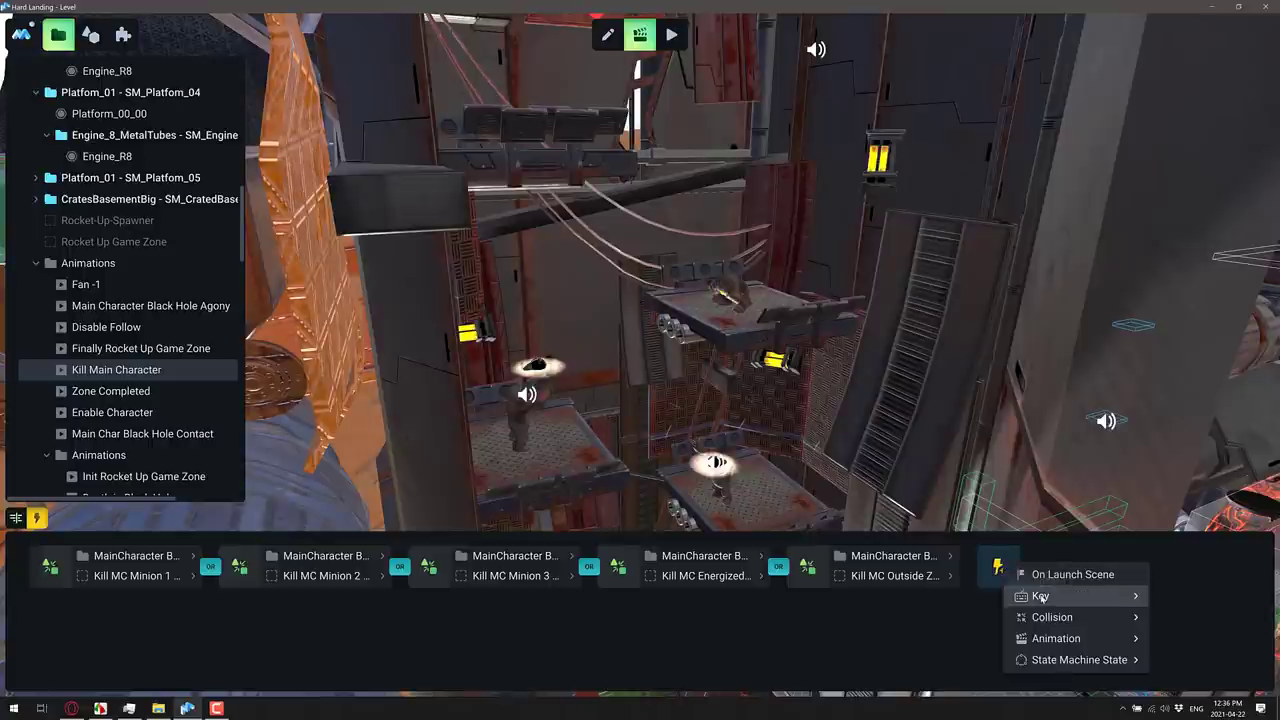
pyautogui.moveTo(1042, 598)
pyautogui.click(1186, 597)
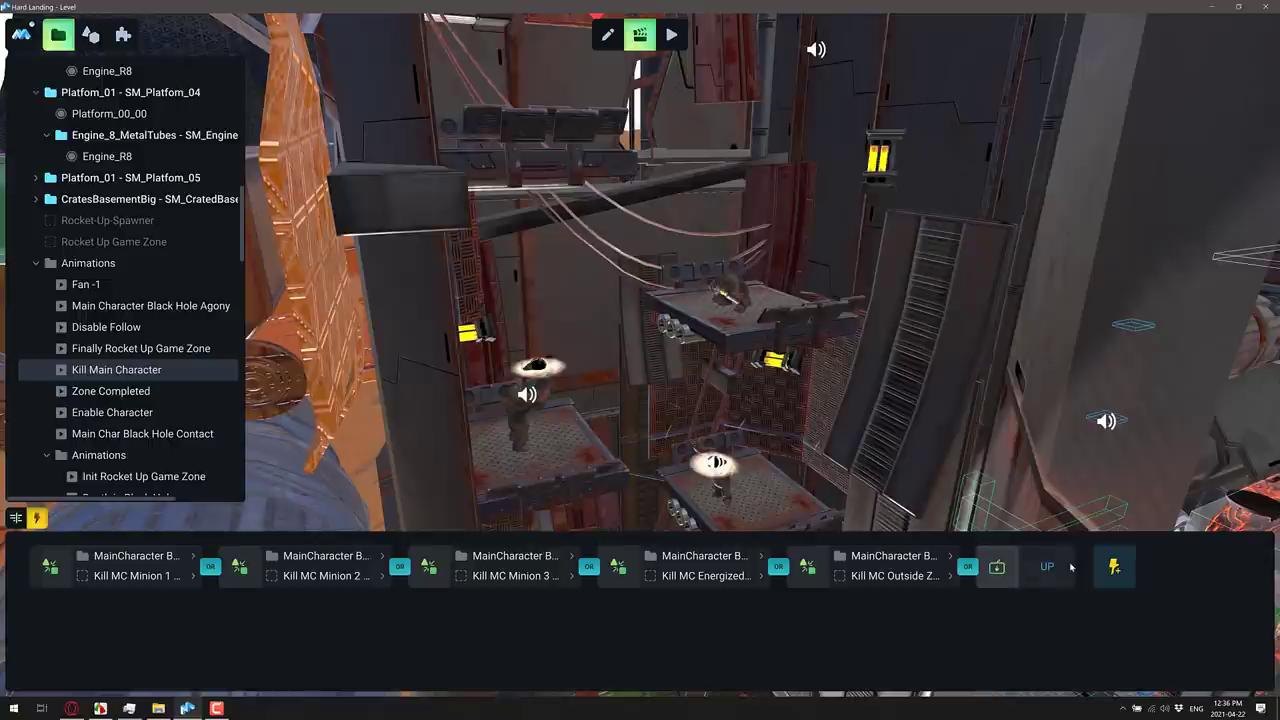
pyautogui.click(998, 572)
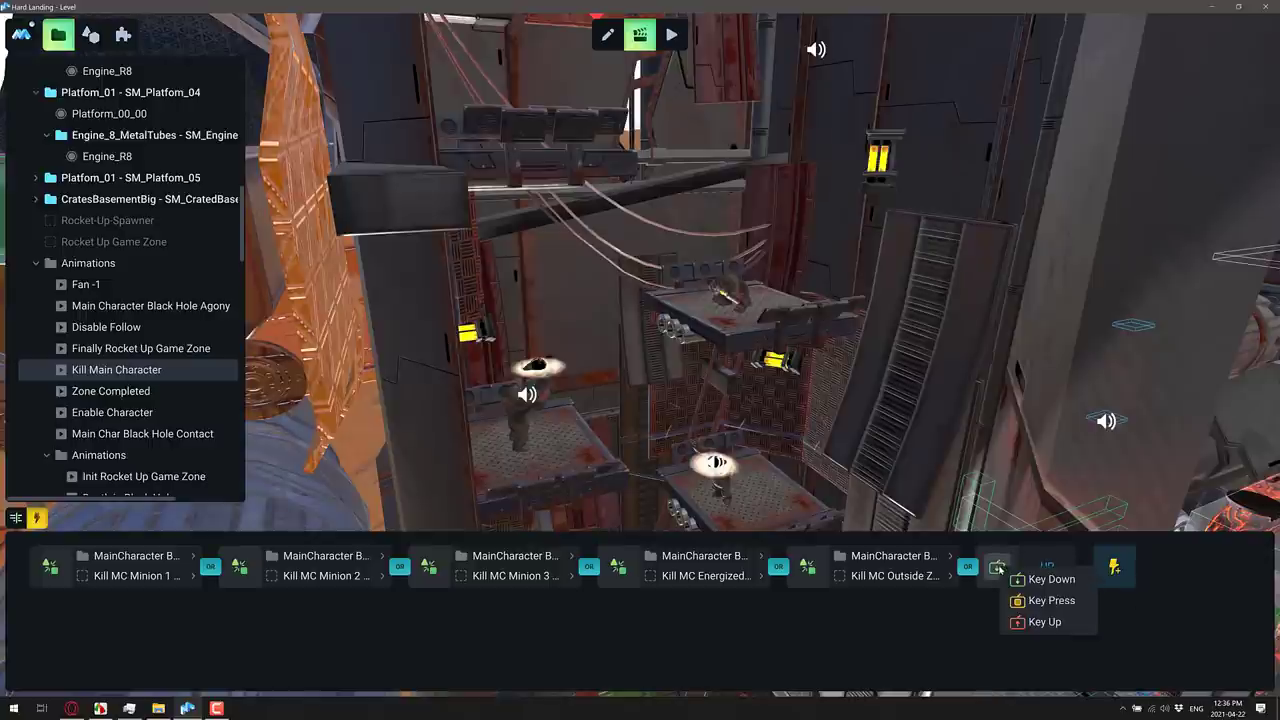
pyautogui.click(1116, 570)
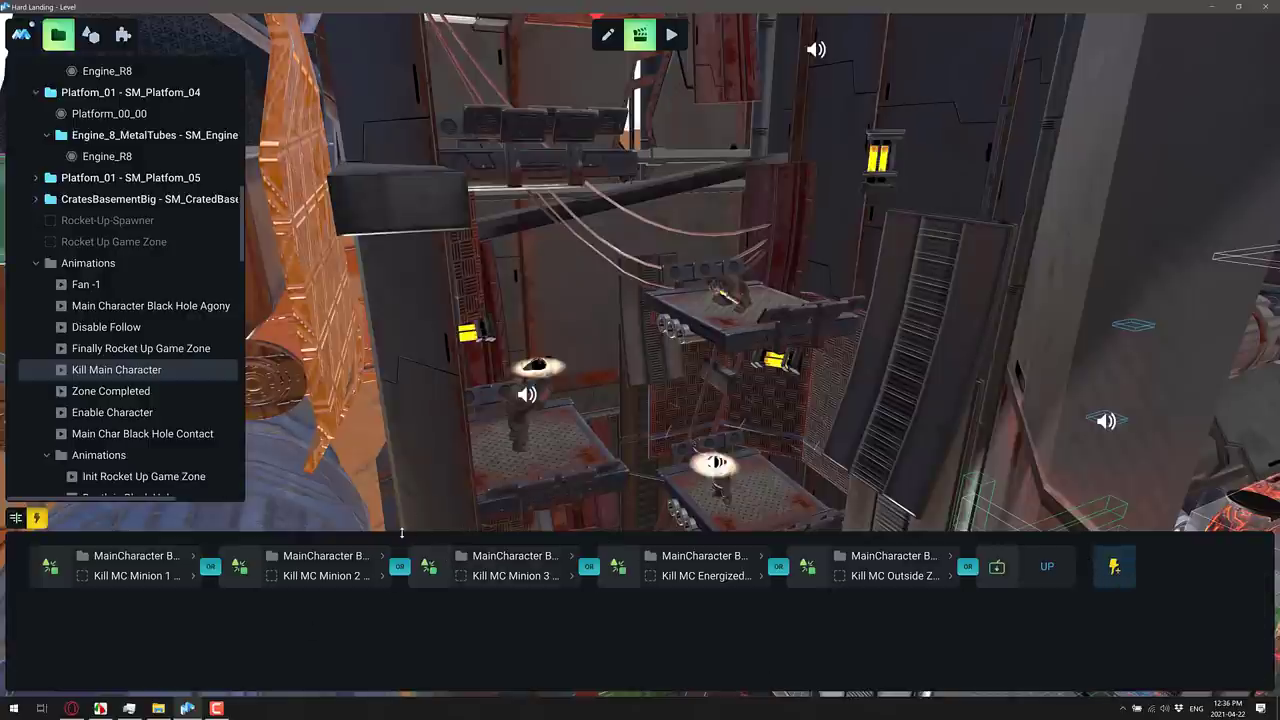
# - Zoom, orbit and fly the viewport in close to the lava-filled channel and pipe machinery
pyautogui.scroll(-10, 700, 385)
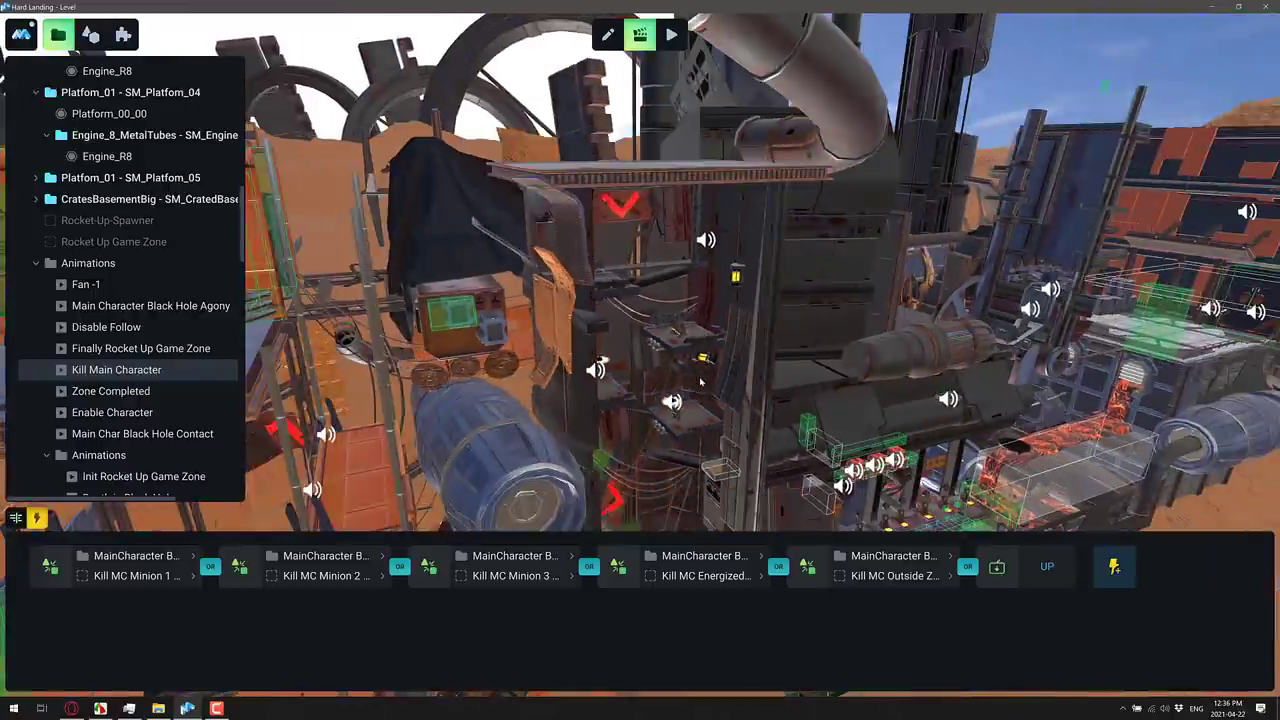
pyautogui.scroll(3, 533, 383)
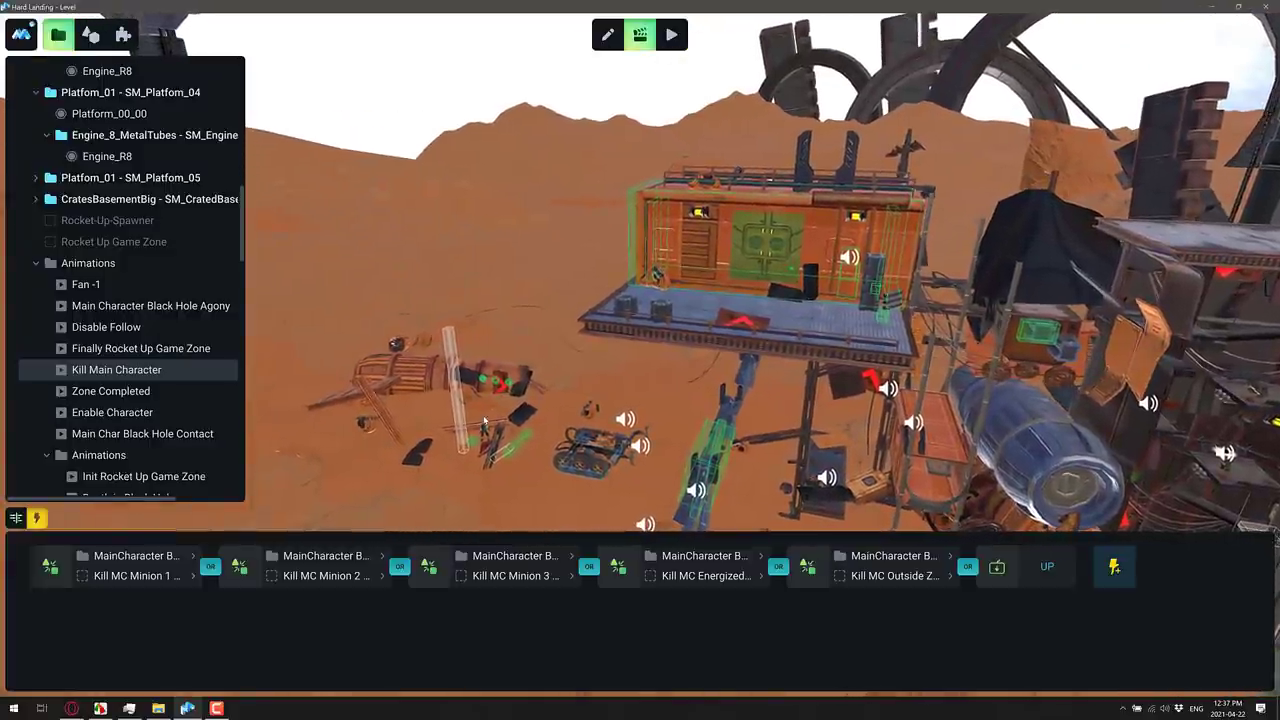
pyautogui.scroll(4, 506, 406)
pyautogui.scroll(-4, 544, 358)
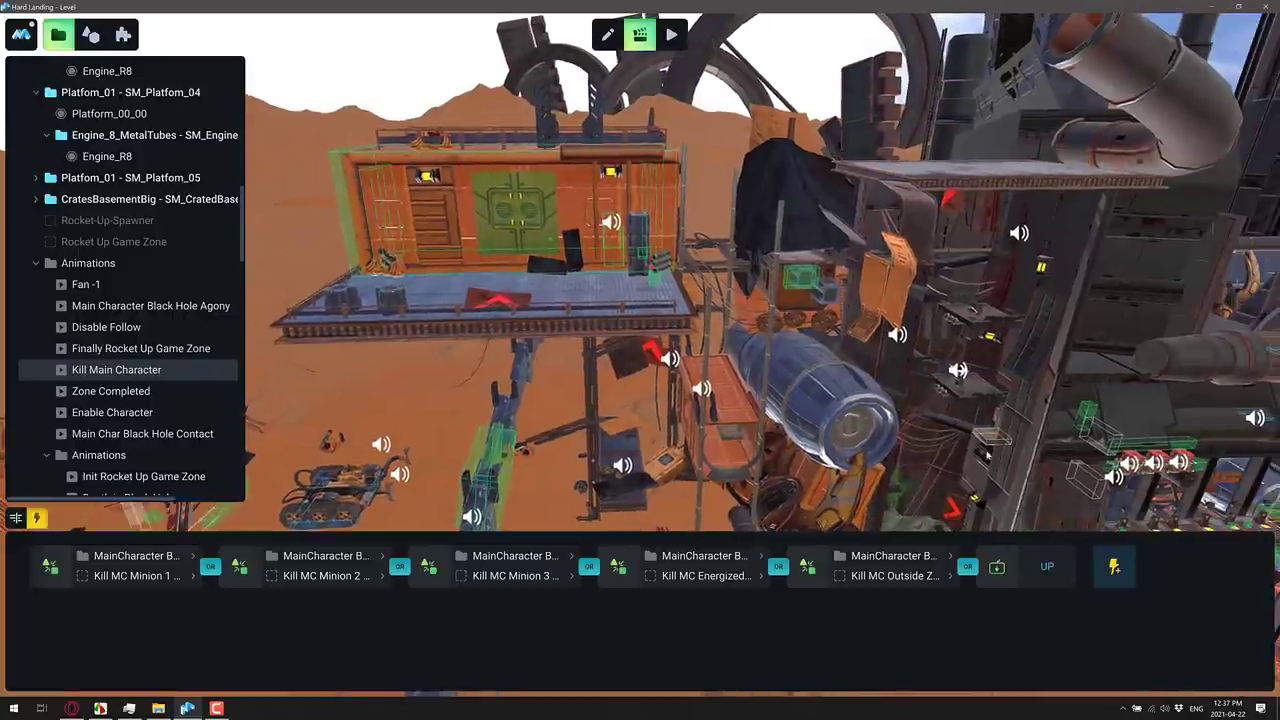
pyautogui.moveTo(890, 458); pyautogui.dragTo(1037, 462, button='right')
pyautogui.scroll(4, 1037, 464)
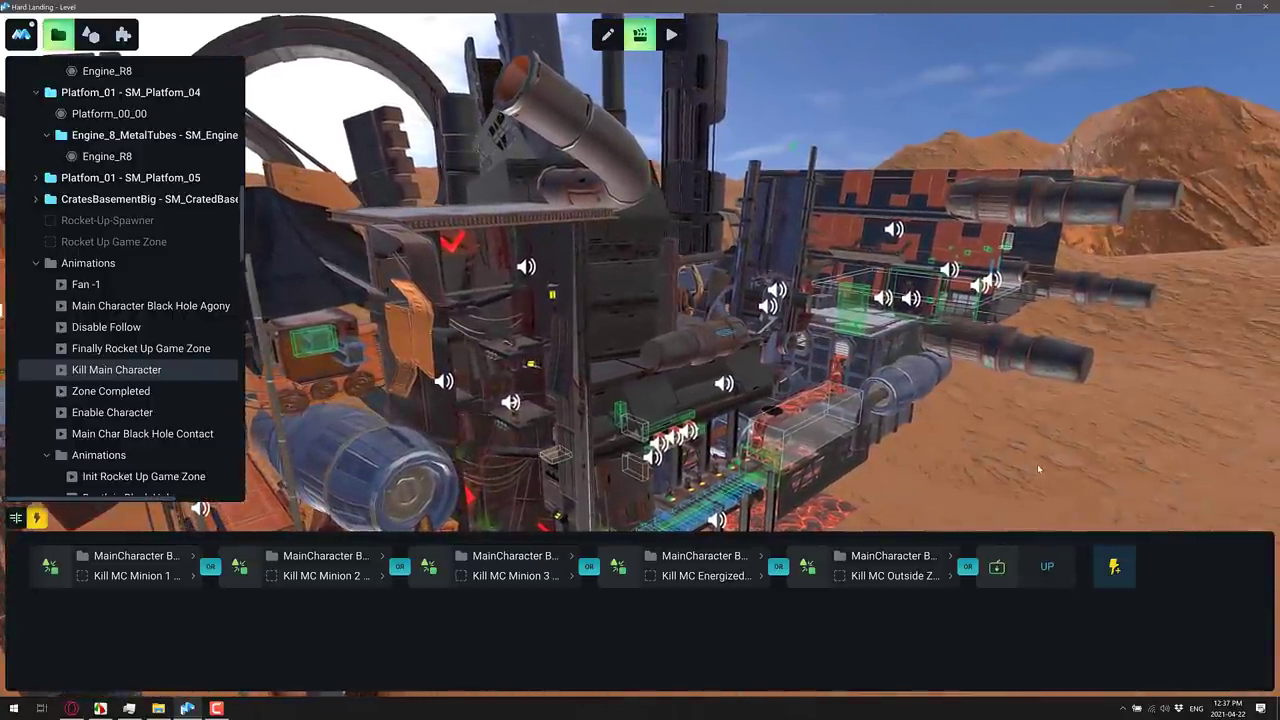
pyautogui.scroll(6, 1040, 468)
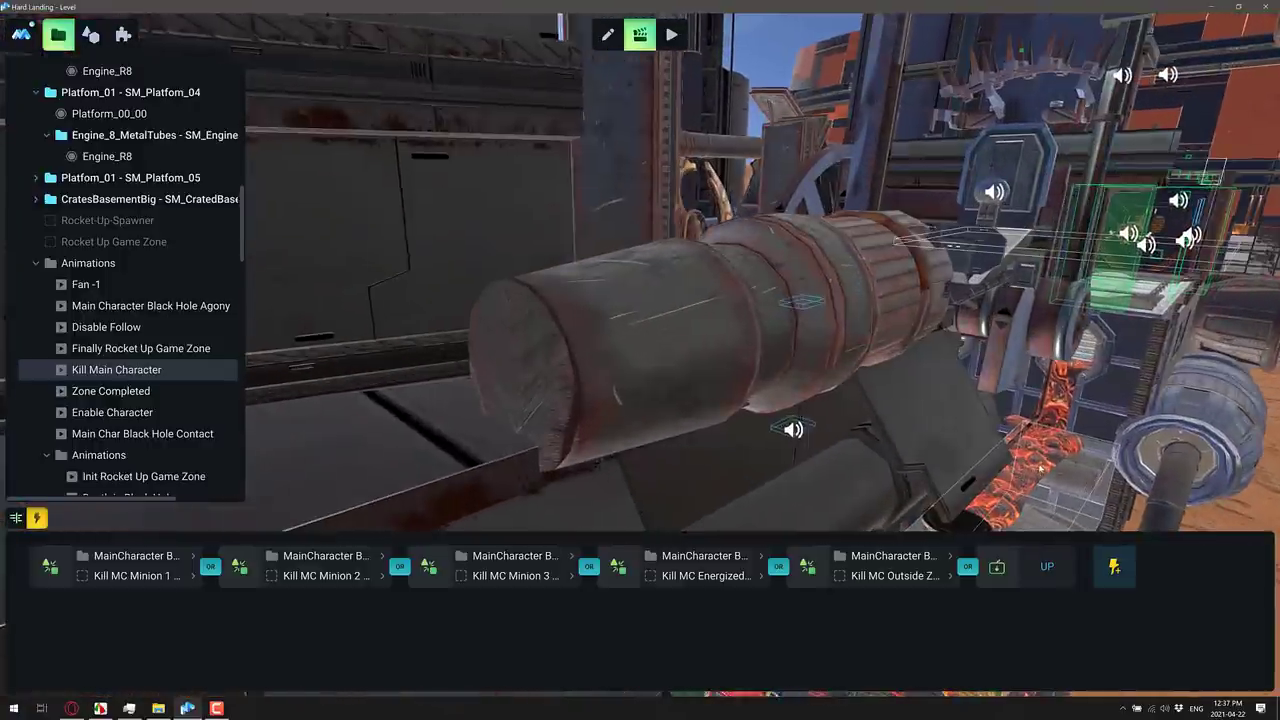
pyautogui.moveTo(1040, 468); pyautogui.dragTo(1276, 497, button='right')
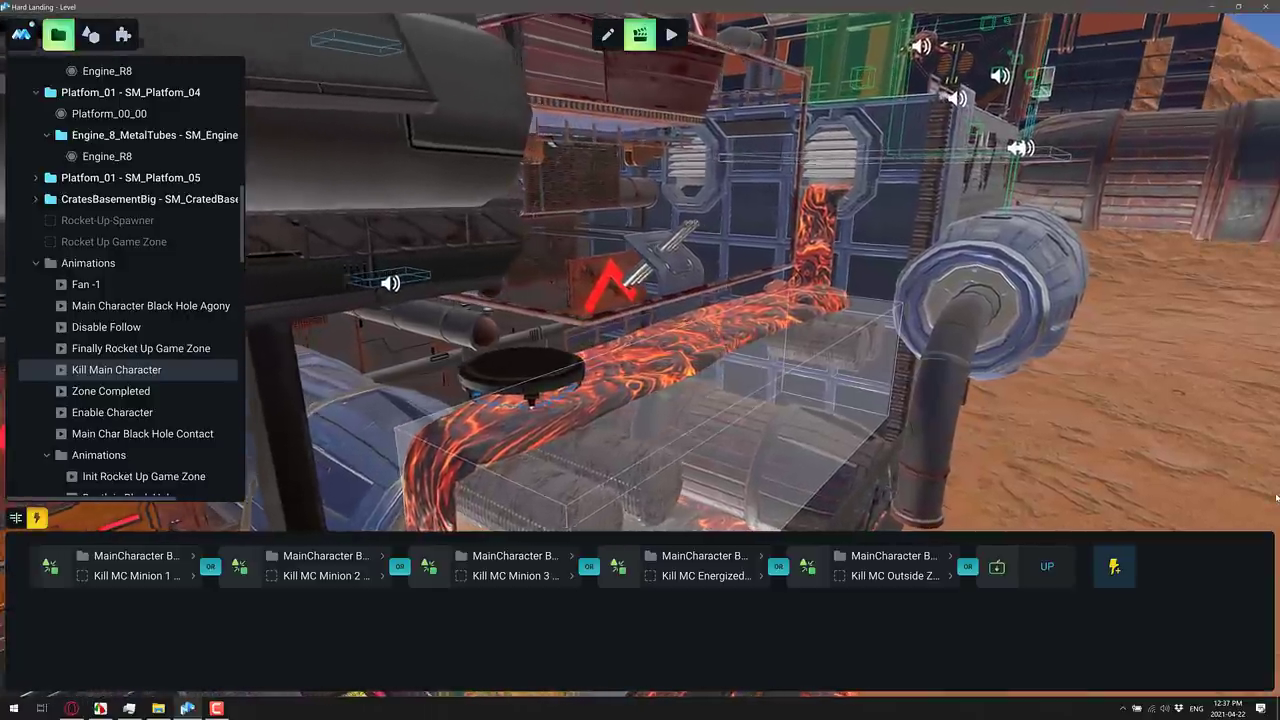
pyautogui.moveTo(1276, 497); pyautogui.dragTo(881, 349, button='right')
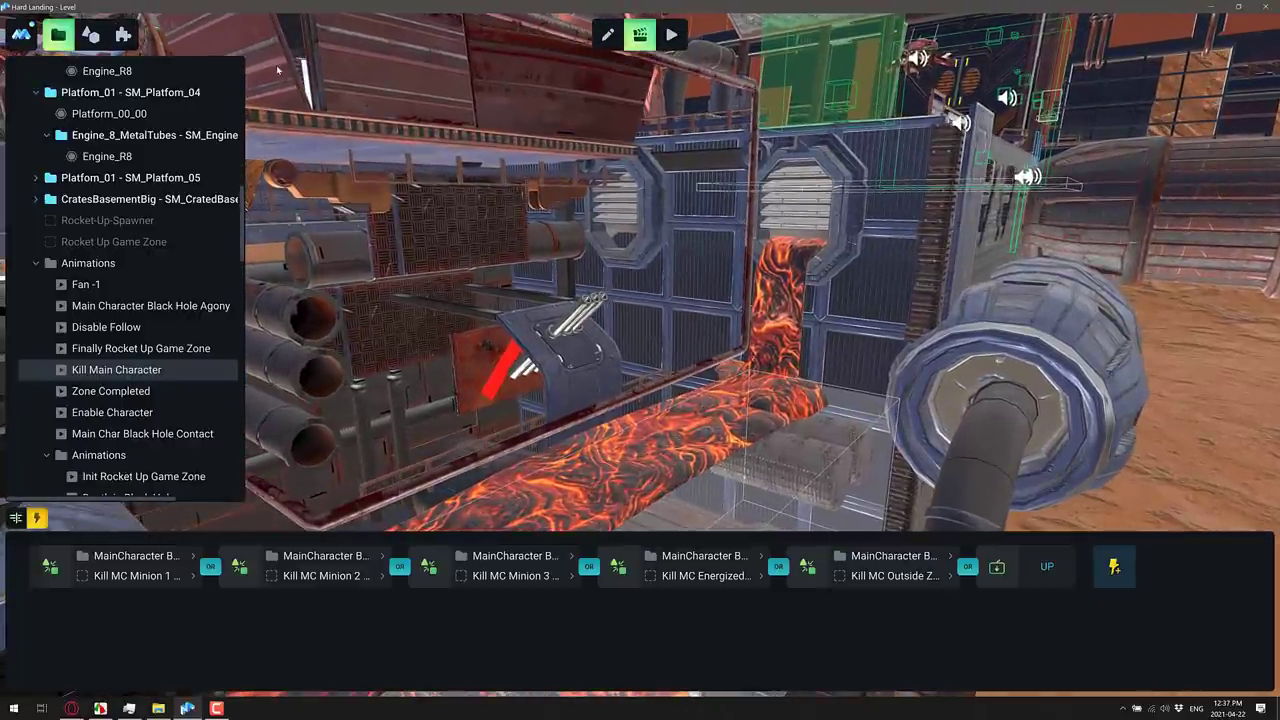
# - Browse the File, Edit, View and Help menus, then show the asset library via File > Library
pyautogui.click(21, 34)
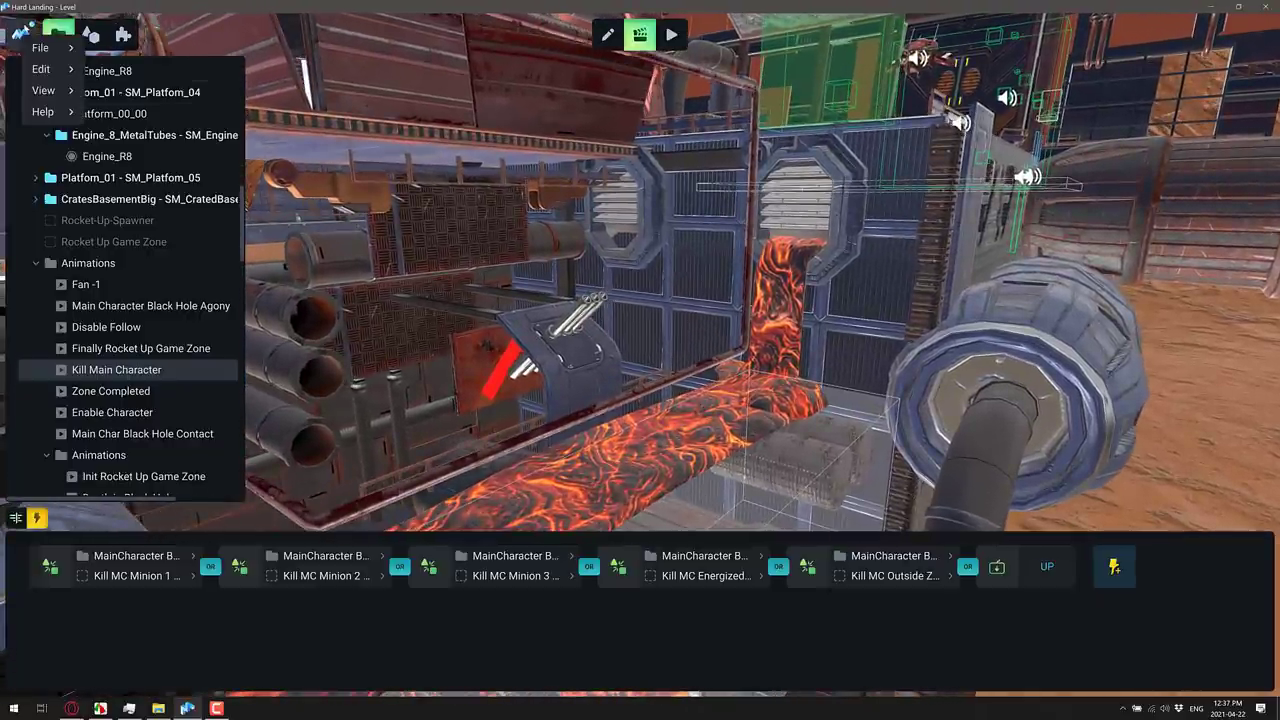
pyautogui.moveTo(39, 48)
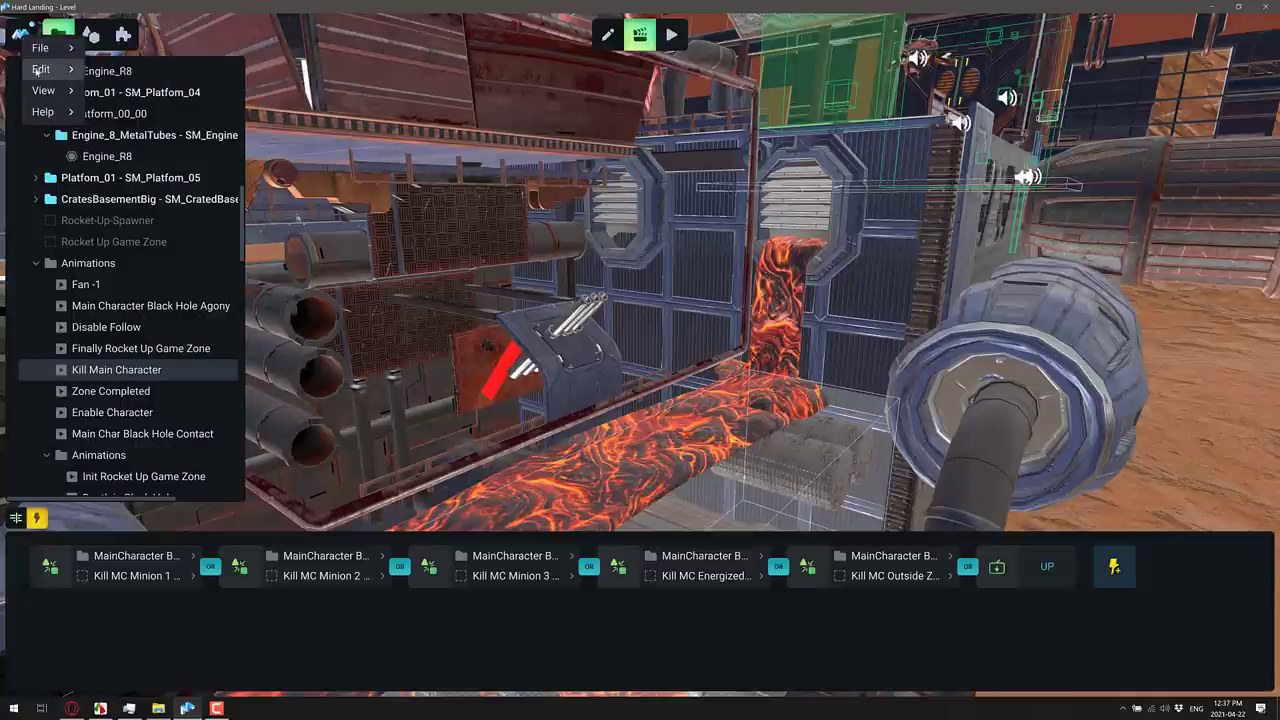
pyautogui.moveTo(42, 92)
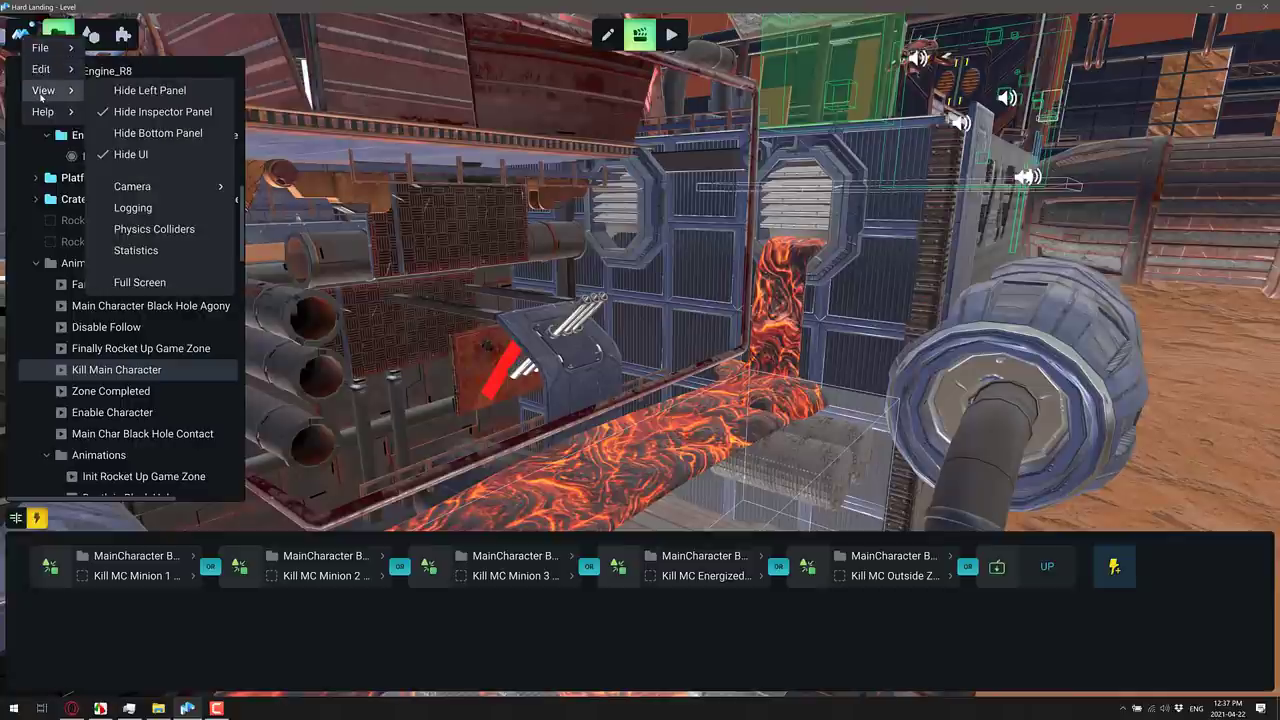
pyautogui.moveTo(44, 114)
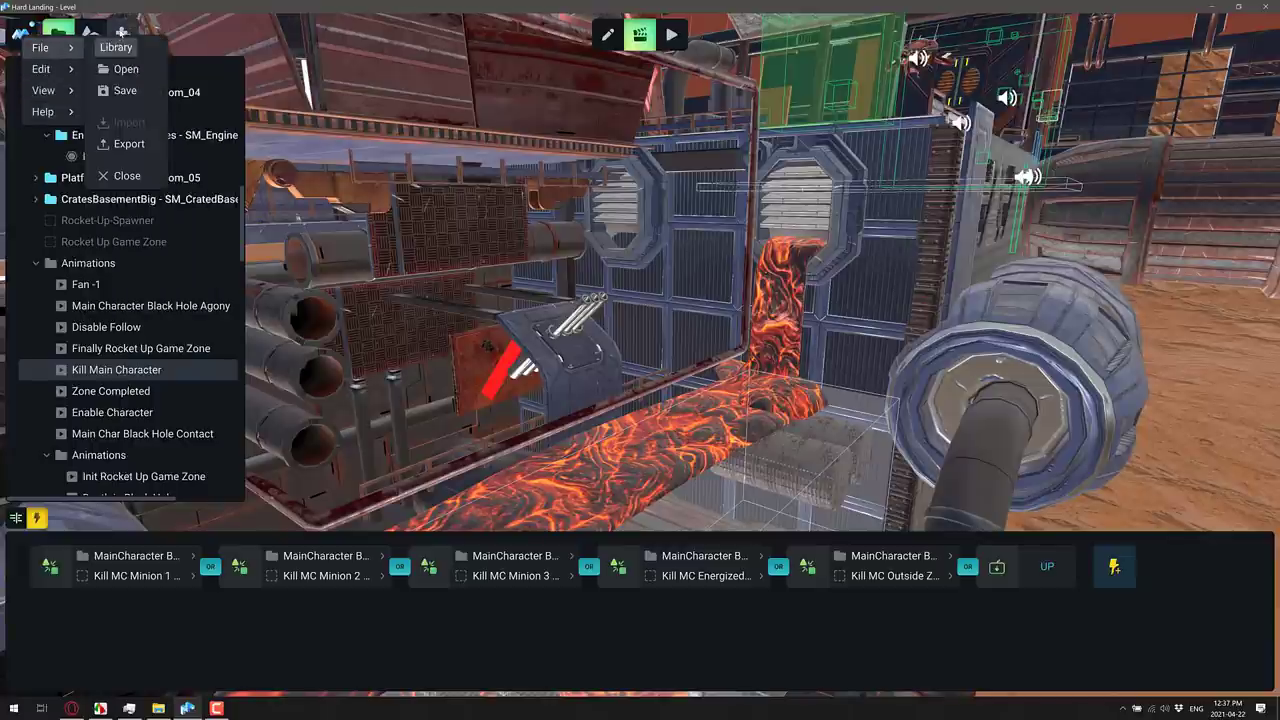
pyautogui.click(116, 47)
pyautogui.scroll(-10, 116, 120)
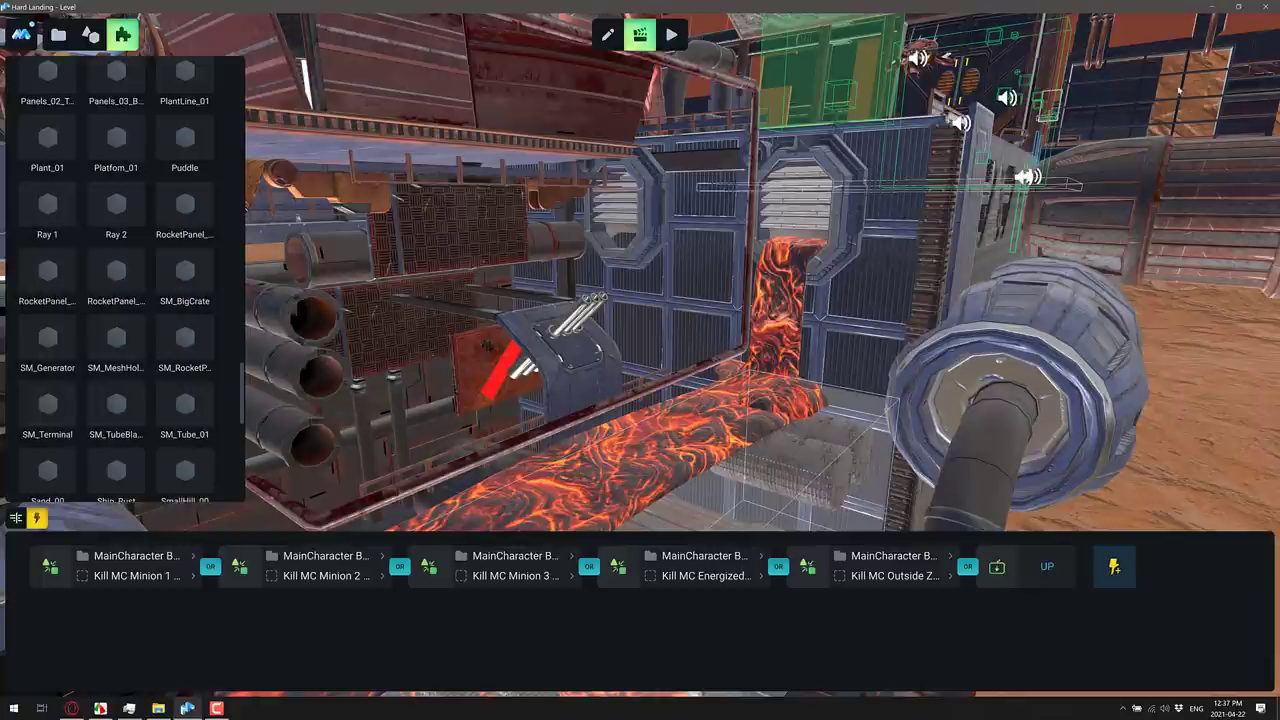
# - Close the Hard Landing project without saving changes
pyautogui.click(1240, 7)
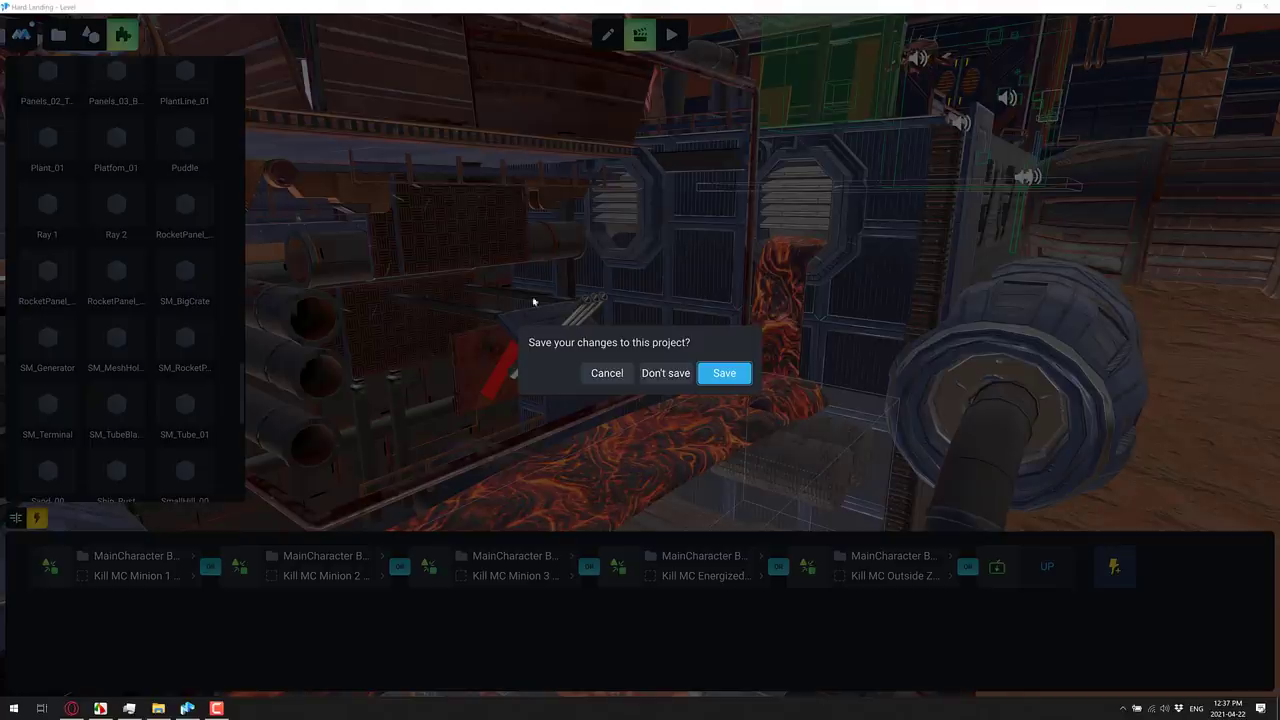
pyautogui.click(668, 372)
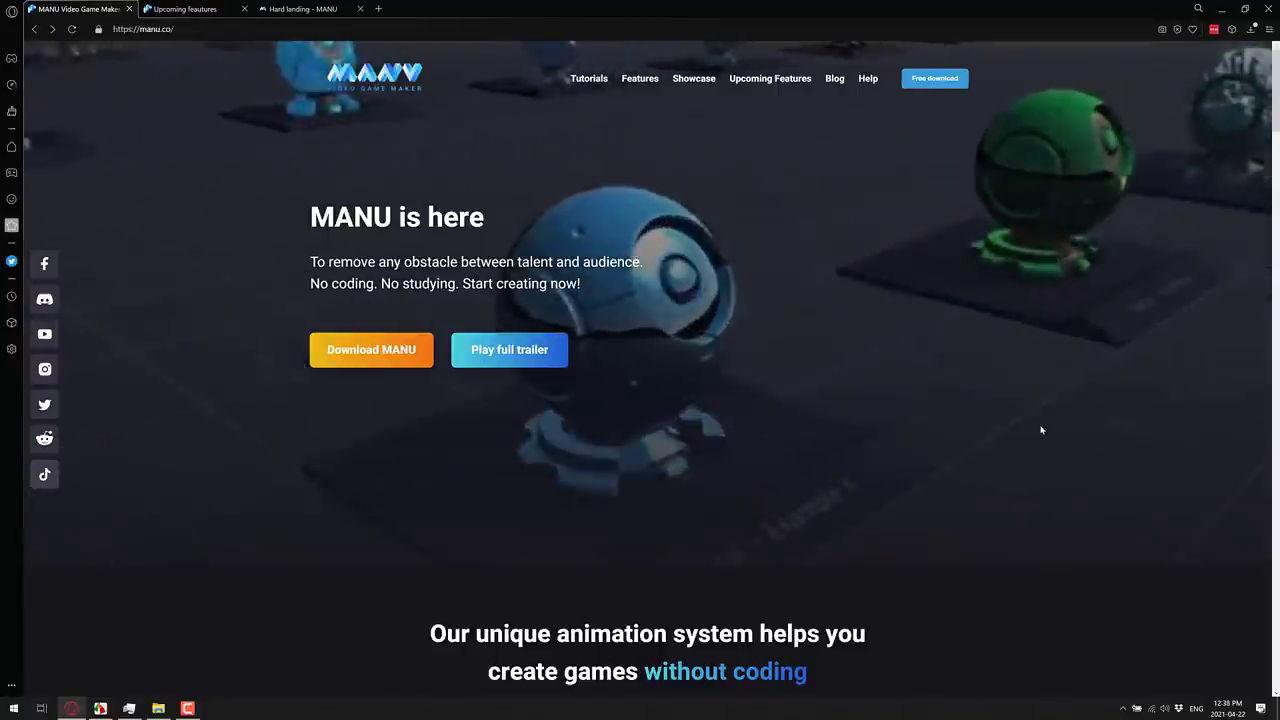
# - Go full screen and read past the reusable animation sequences and Excel-like timeline formula sections
pyautogui.press('F11')
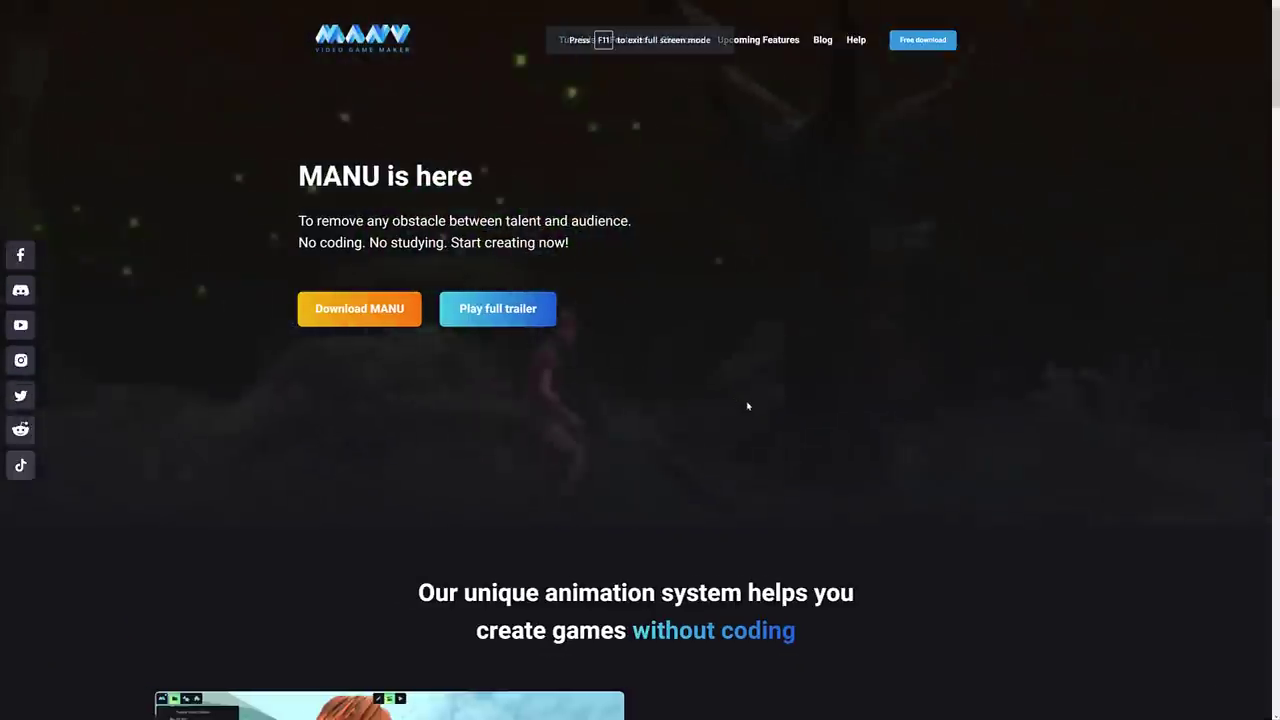
pyautogui.scroll(-3, 855, 427)
pyautogui.scroll(-8, 856, 424)
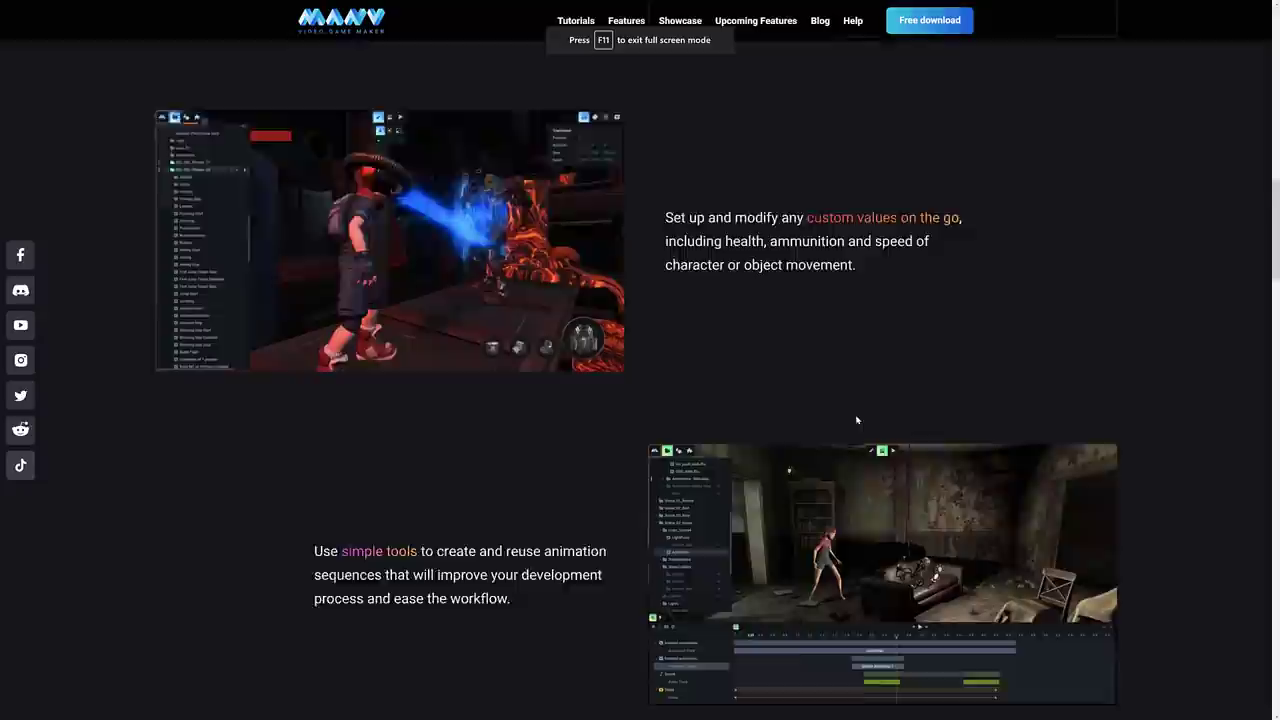
pyautogui.scroll(12, 857, 420)
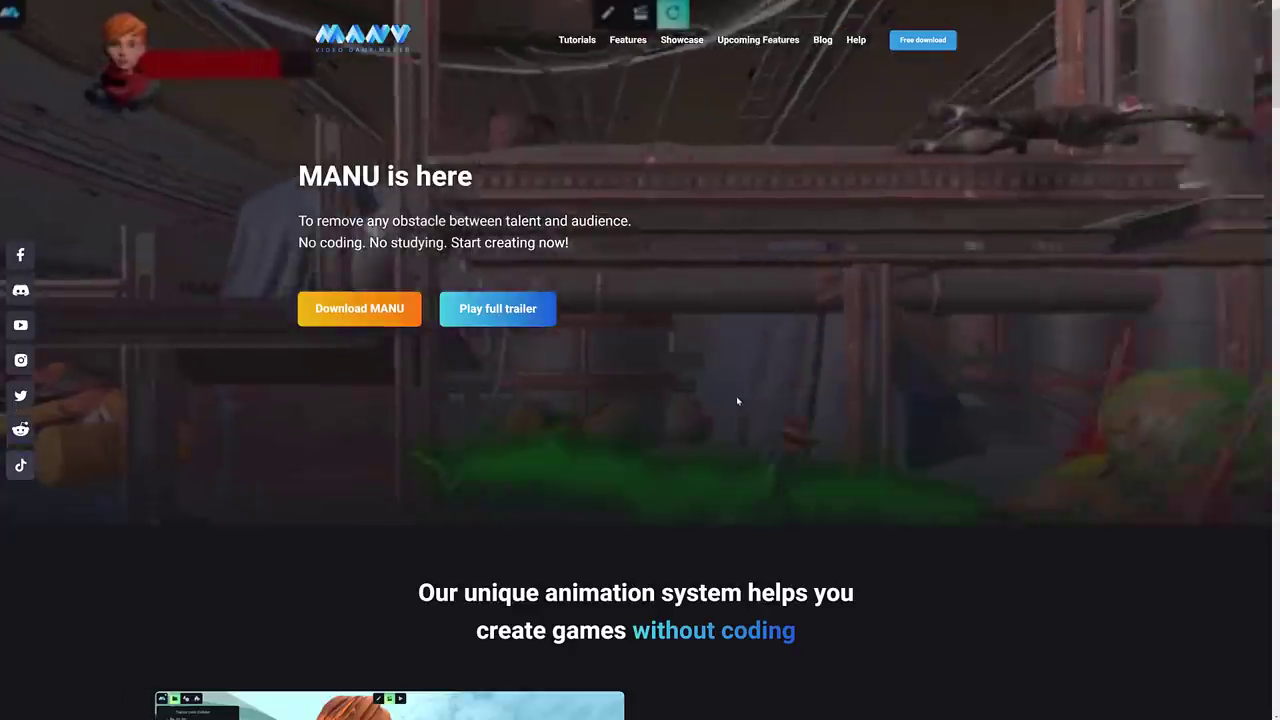
pyautogui.scroll(-8, 737, 400)
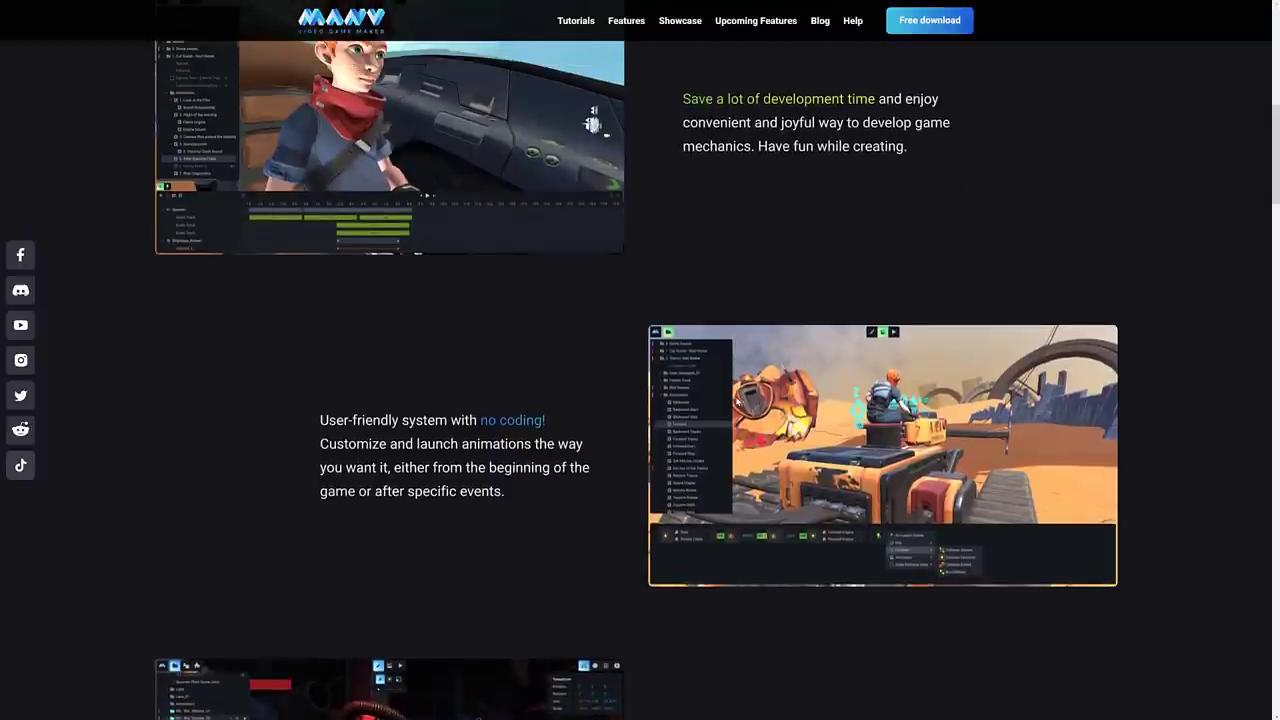
pyautogui.scroll(2, 737, 400)
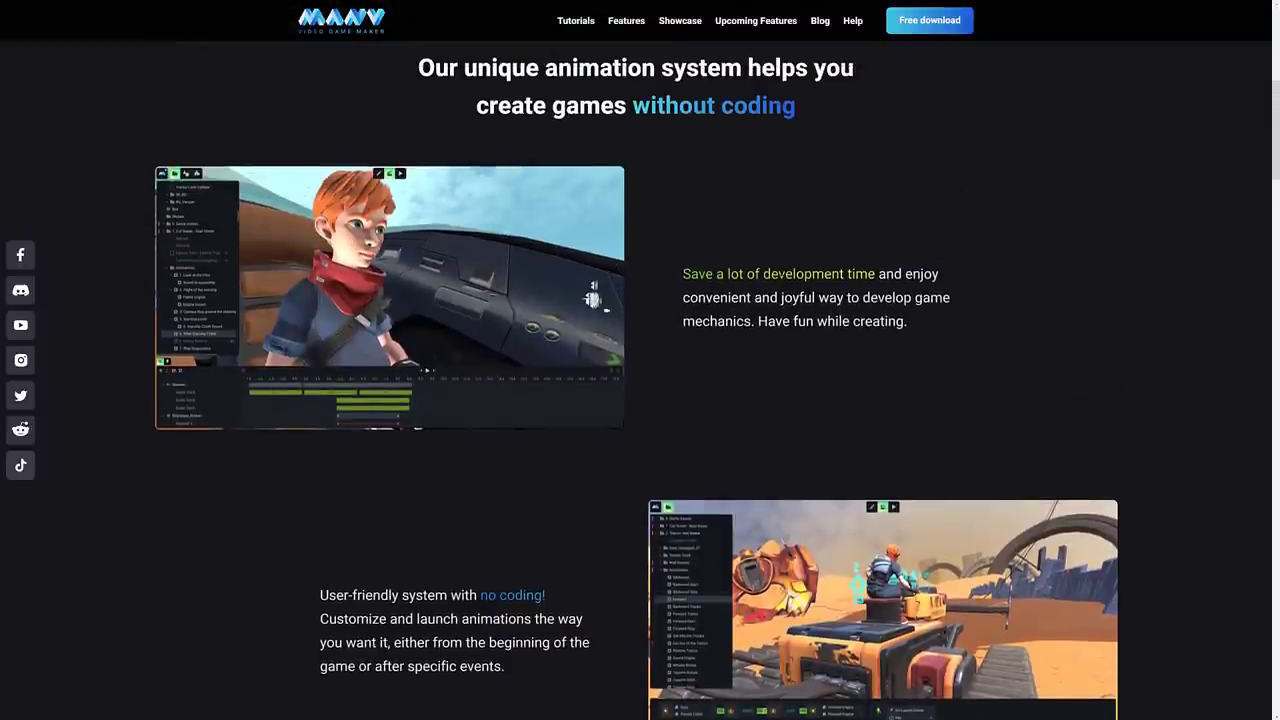
pyautogui.scroll(-3, 813, 377)
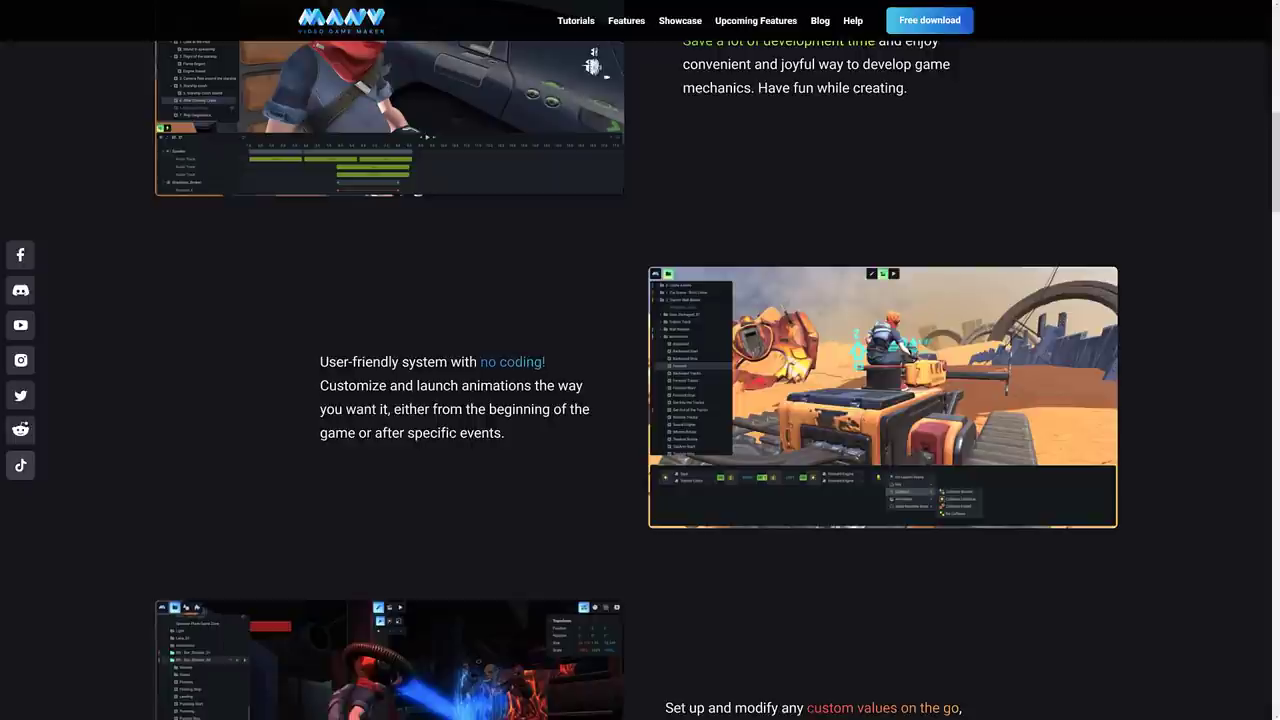
pyautogui.scroll(-5, 474, 455)
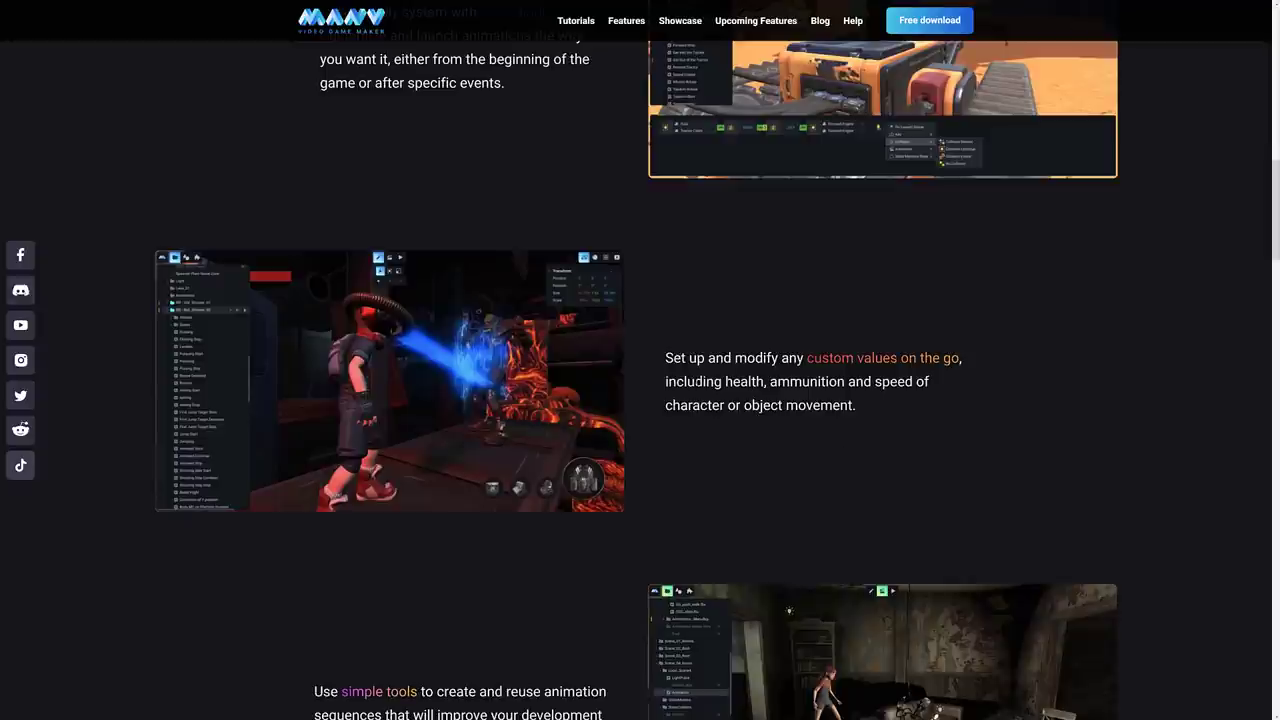
pyautogui.scroll(-5, 940, 405)
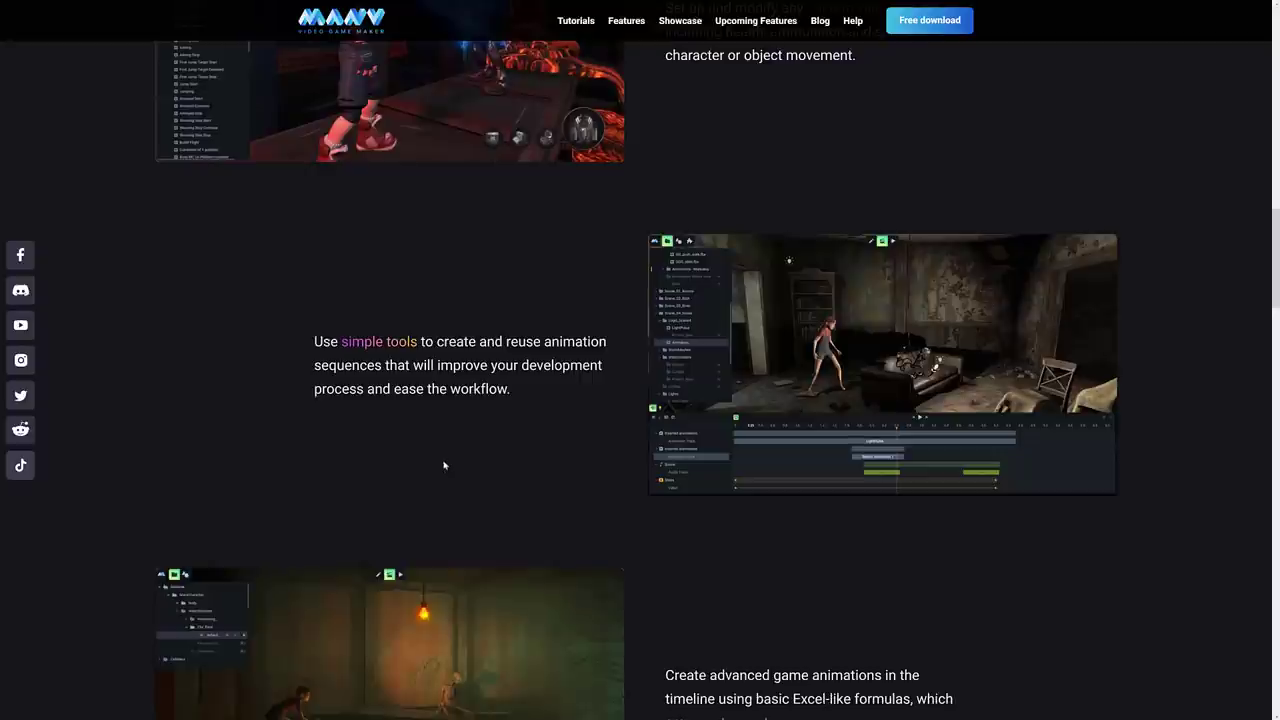
pyautogui.scroll(-4, 640, 380)
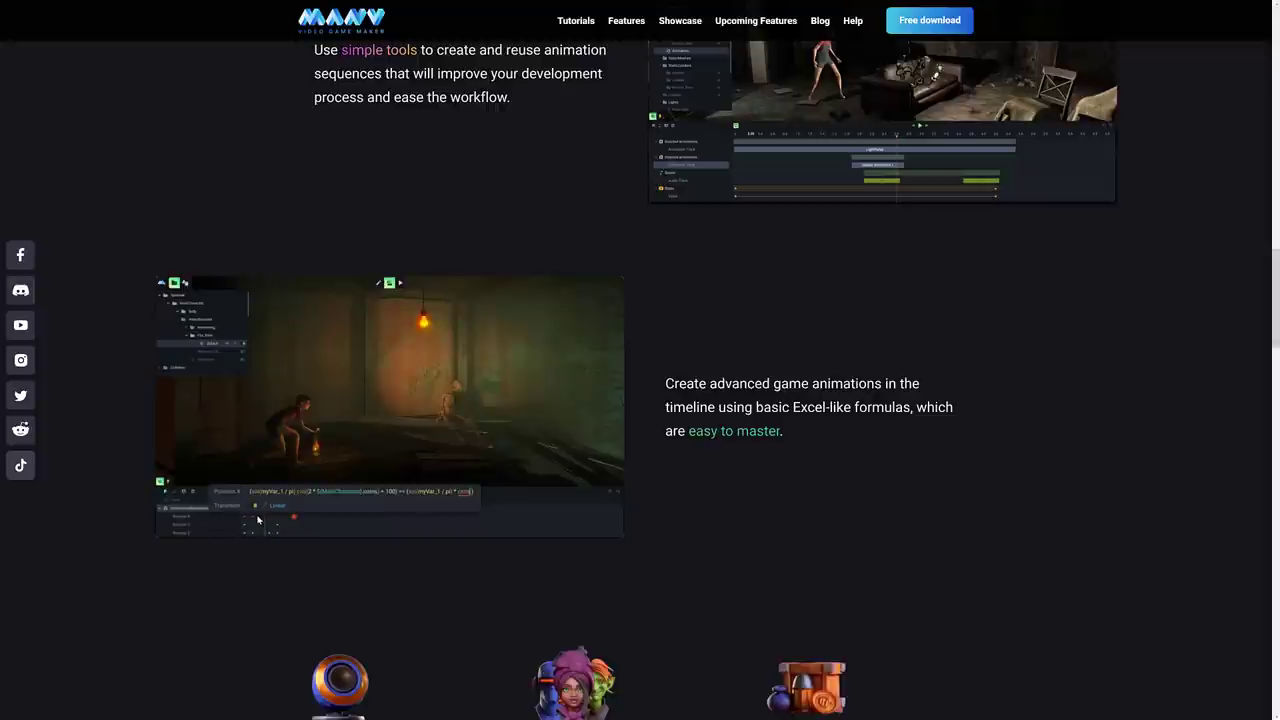
# - Select and deselect the 'Improve the visuals' paragraph, then move down to the Showcase section
pyautogui.scroll(-3, 790, 535)
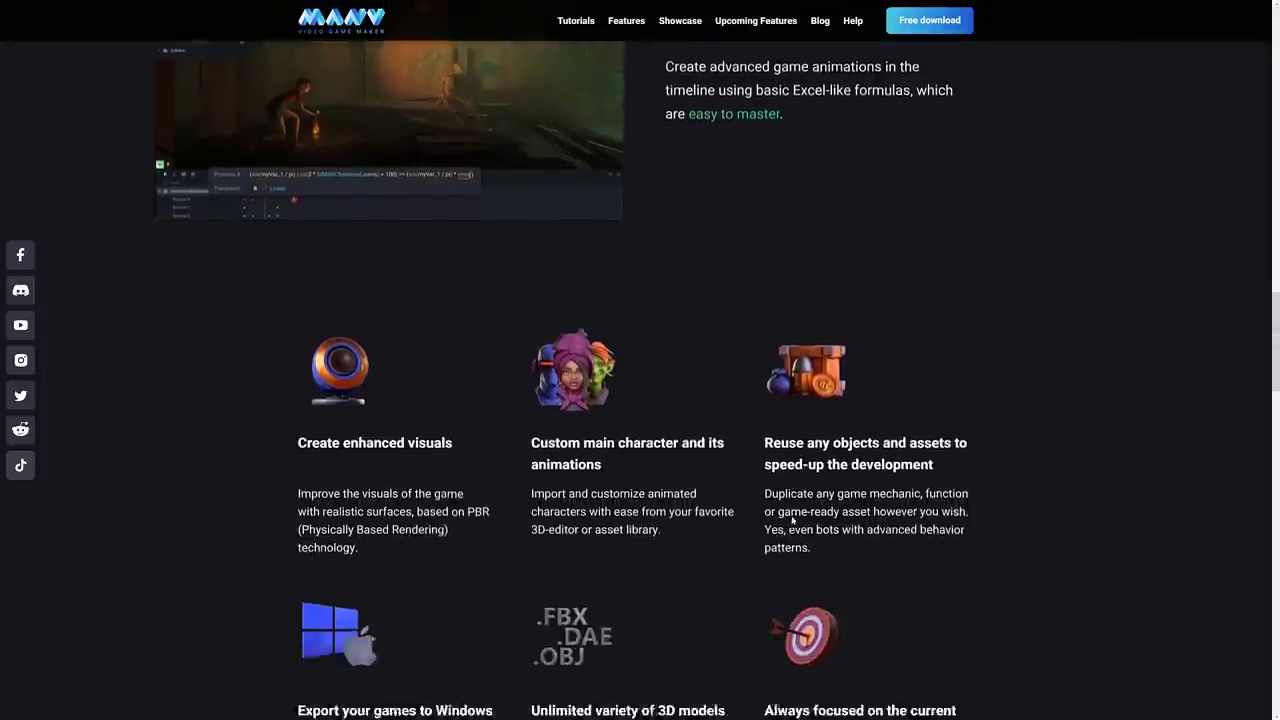
pyautogui.scroll(-2, 792, 519)
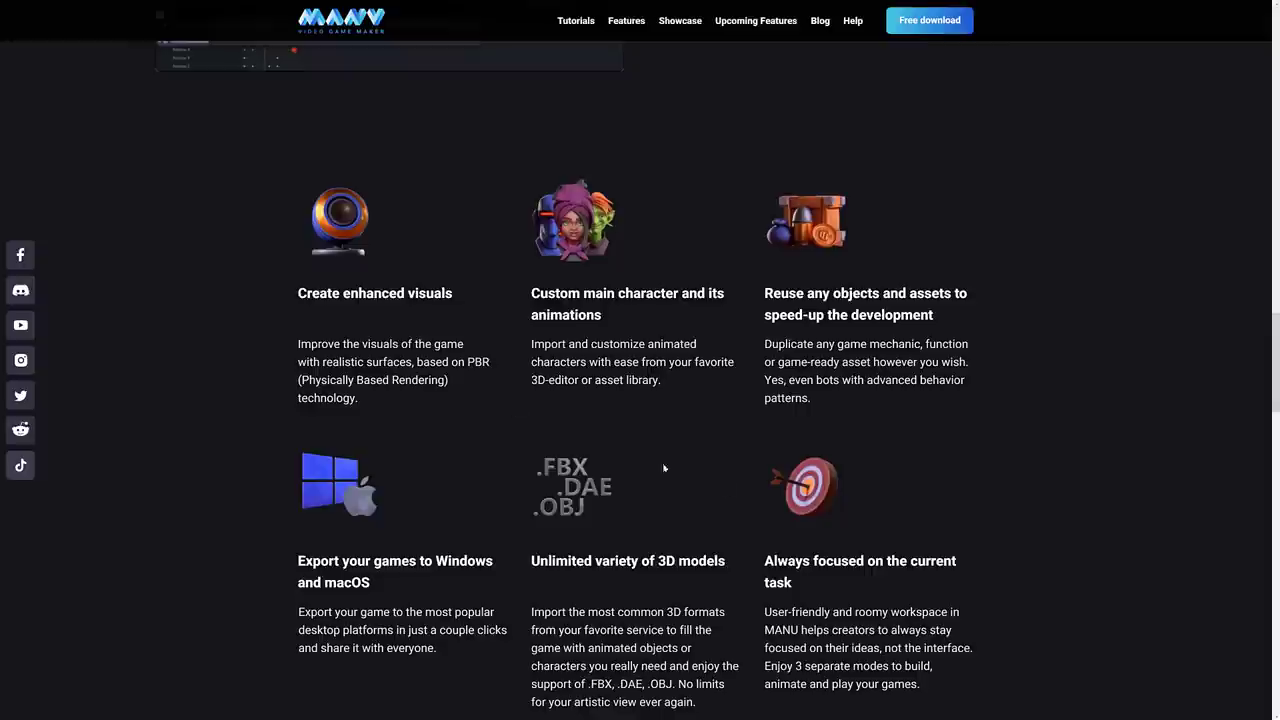
pyautogui.tripleClick(305, 356)
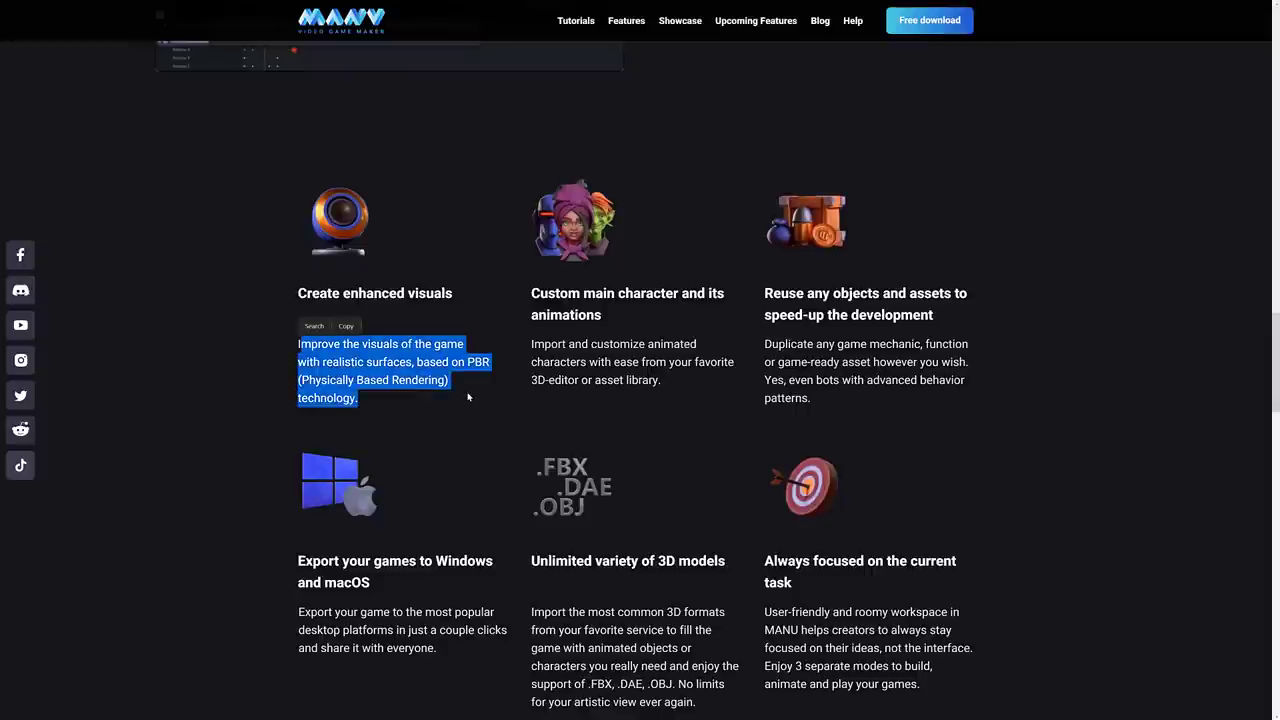
pyautogui.click(467, 397)
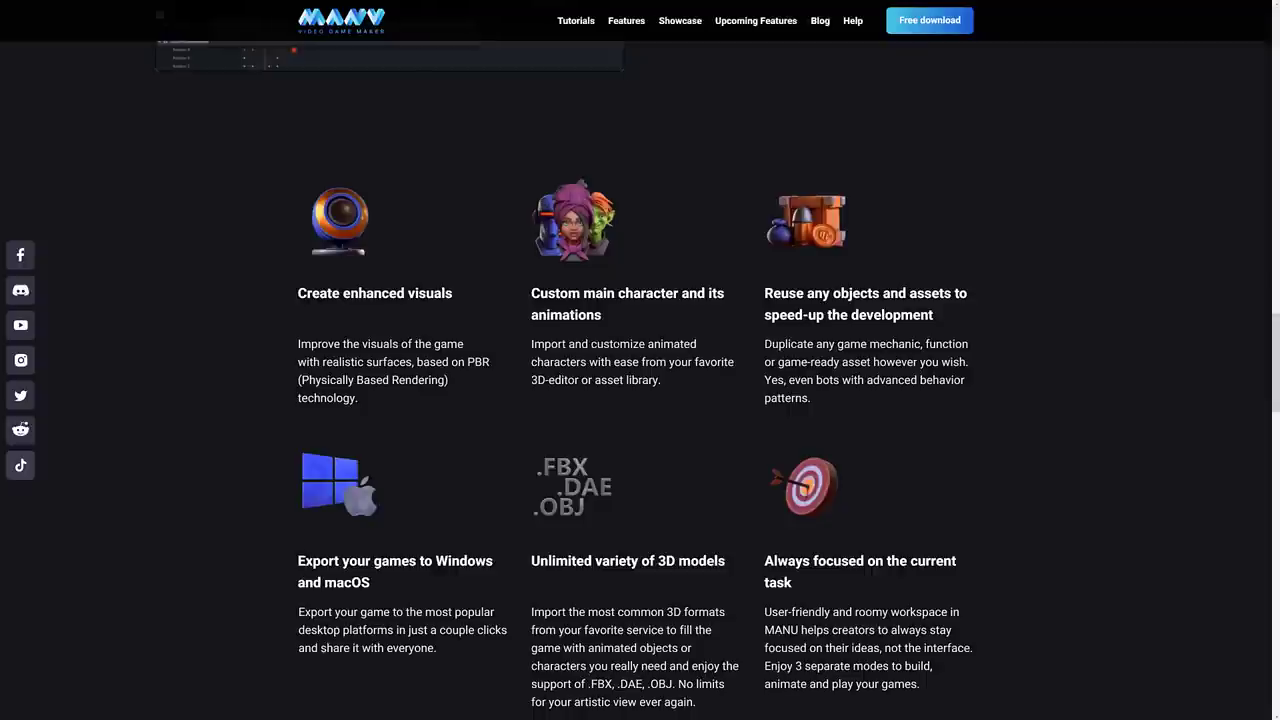
pyautogui.scroll(-1, 373, 327)
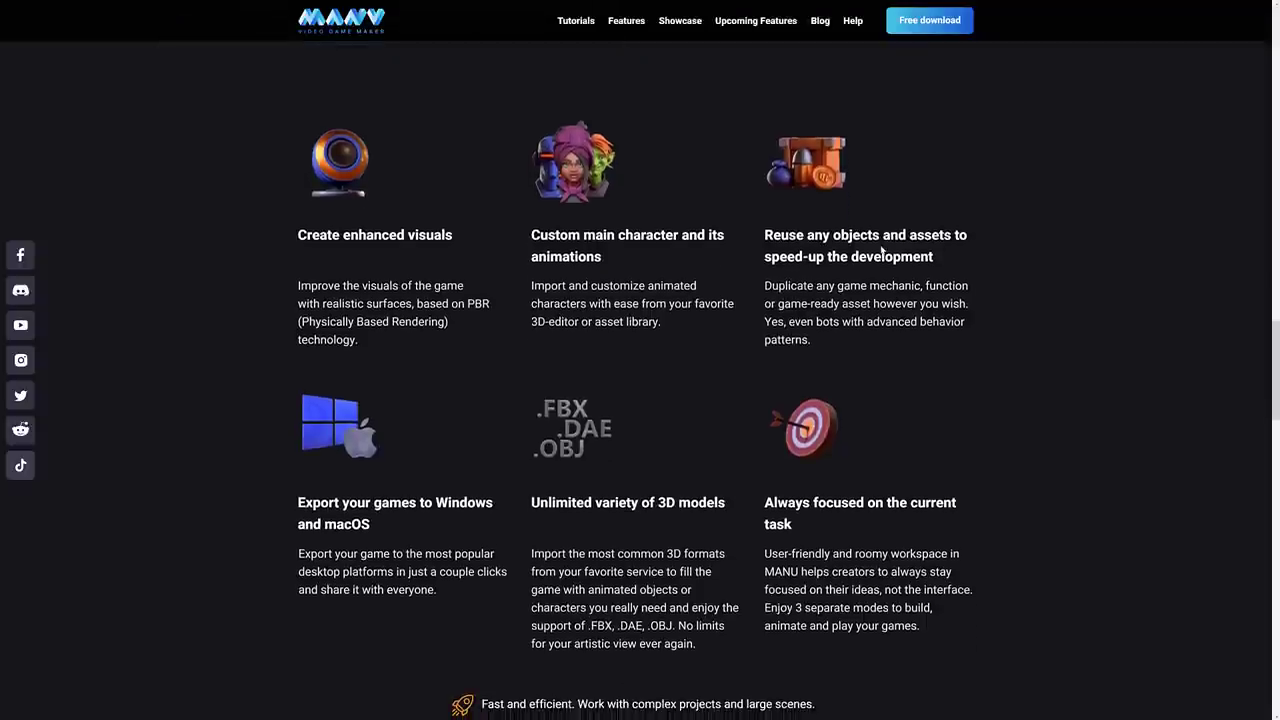
pyautogui.scroll(-2, 373, 327)
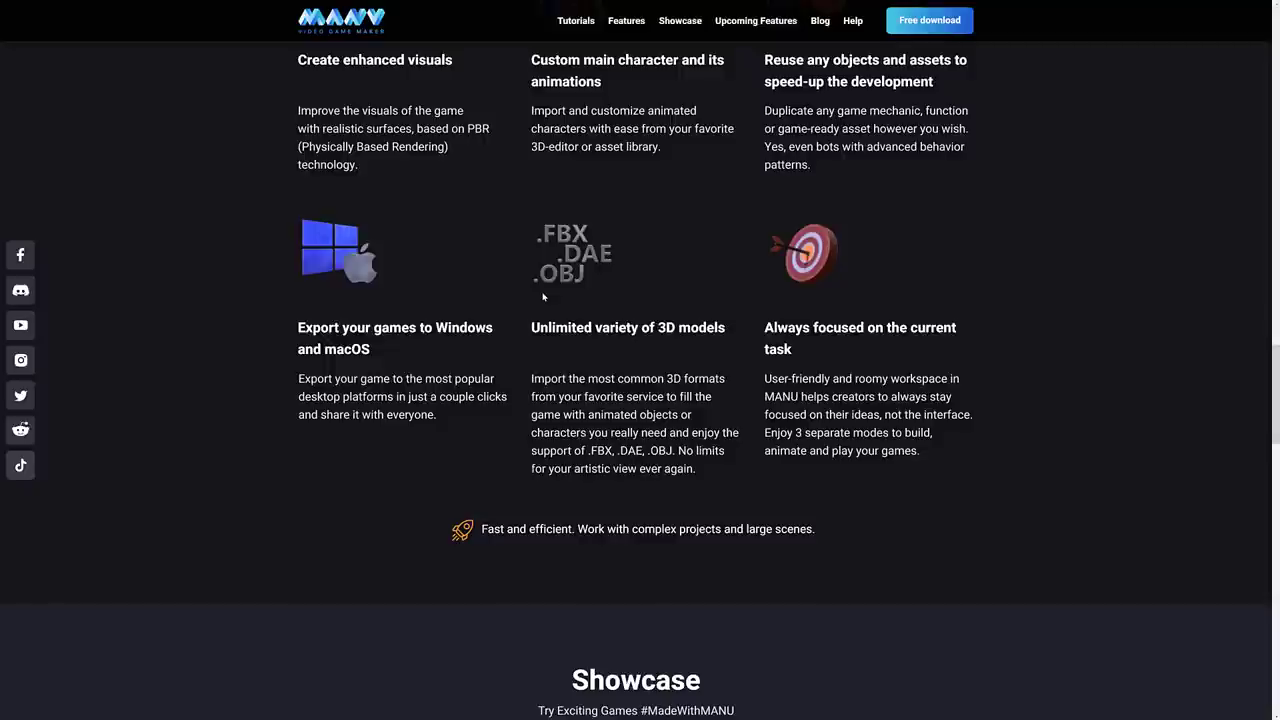
pyautogui.scroll(-1, 826, 349)
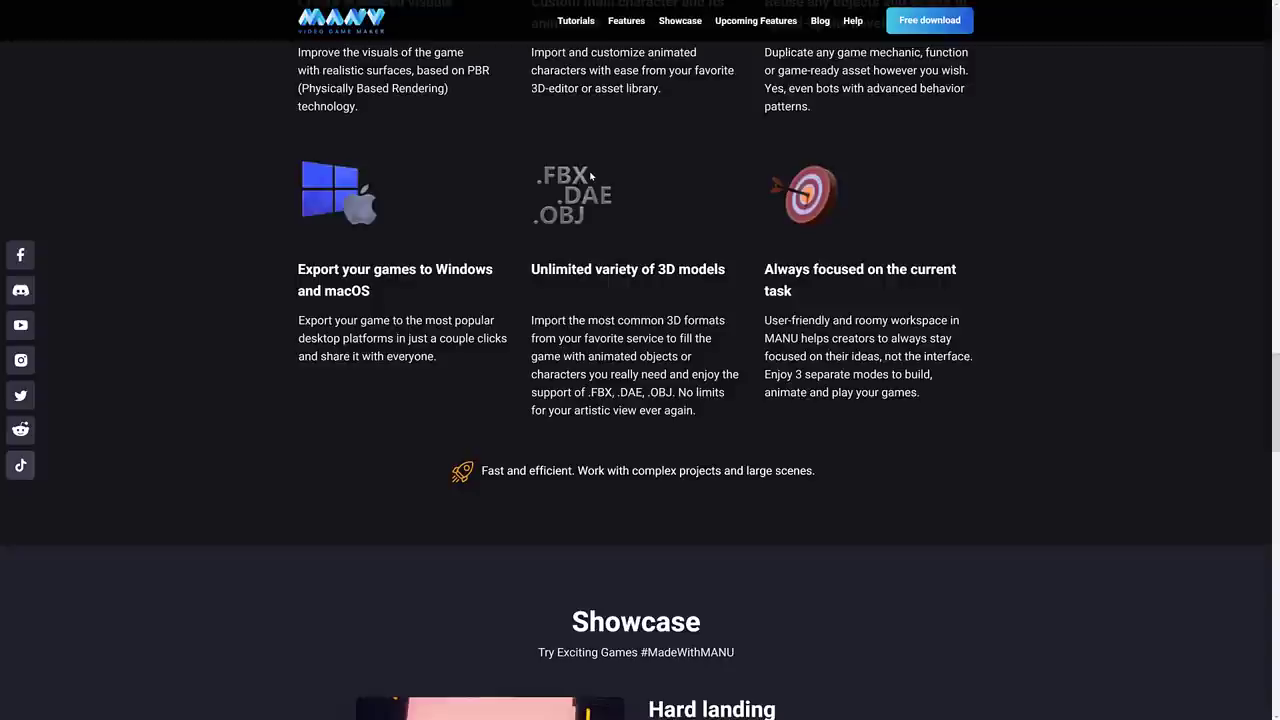
# - Browse the Hard landing, Hector's Treasure and Desert Adventure showcase demos
pyautogui.scroll(-4, 820, 320)
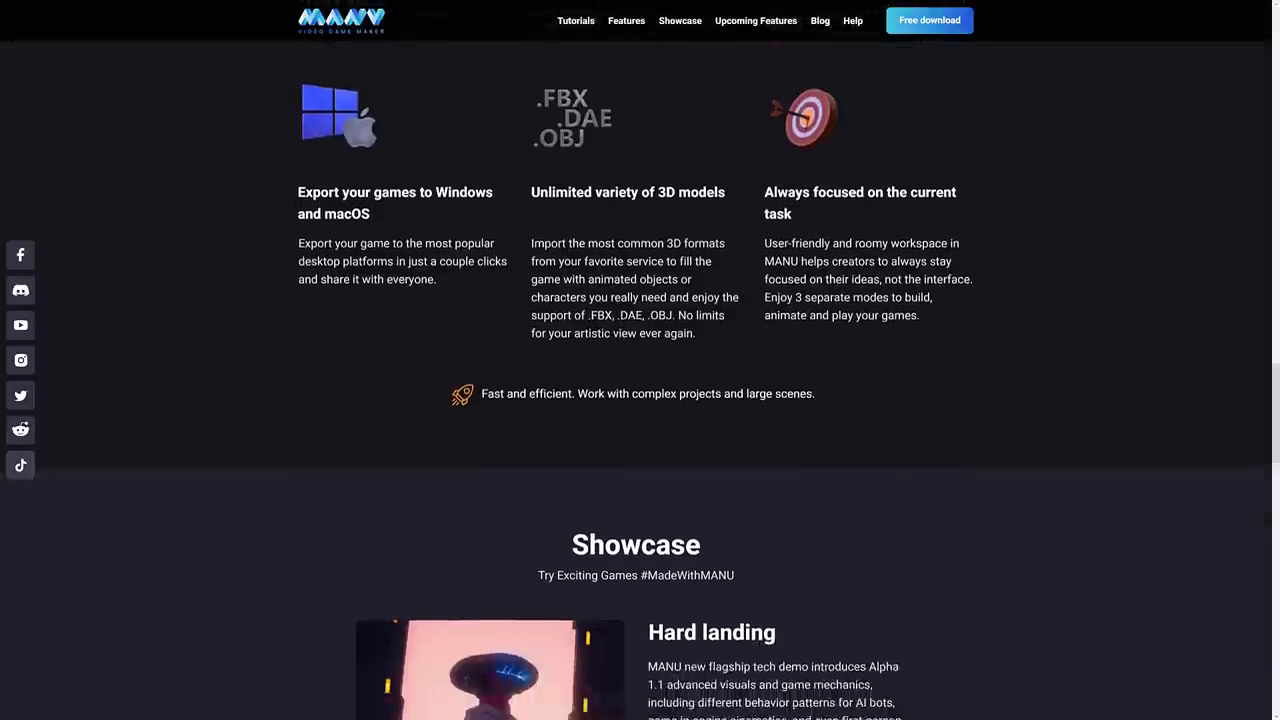
pyautogui.scroll(-2, 840, 340)
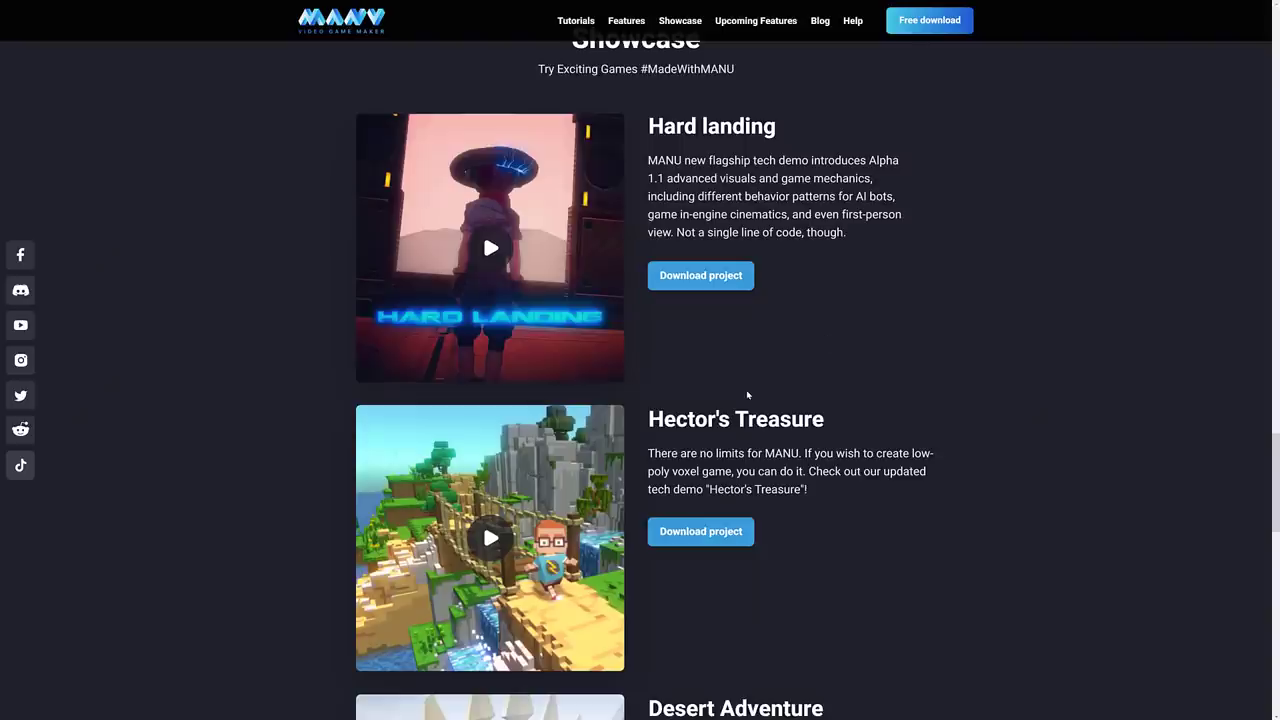
pyautogui.scroll(-2, 747, 395)
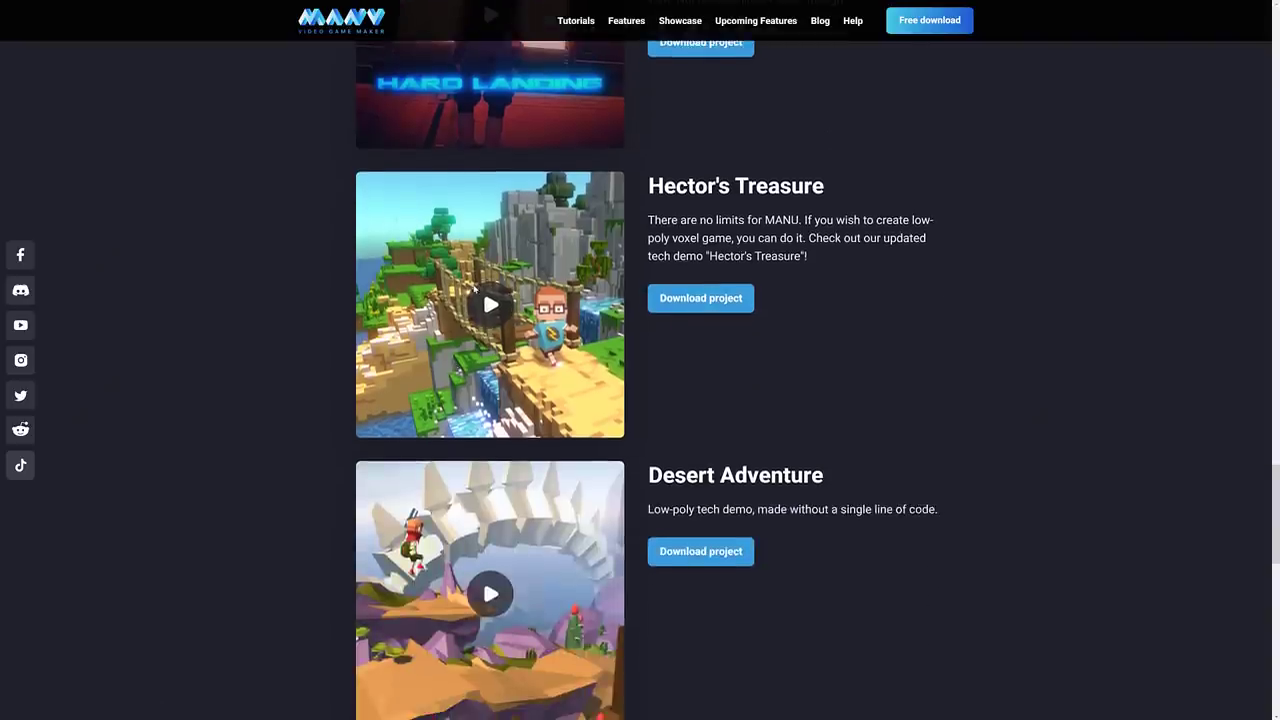
pyautogui.scroll(-1, 557, 492)
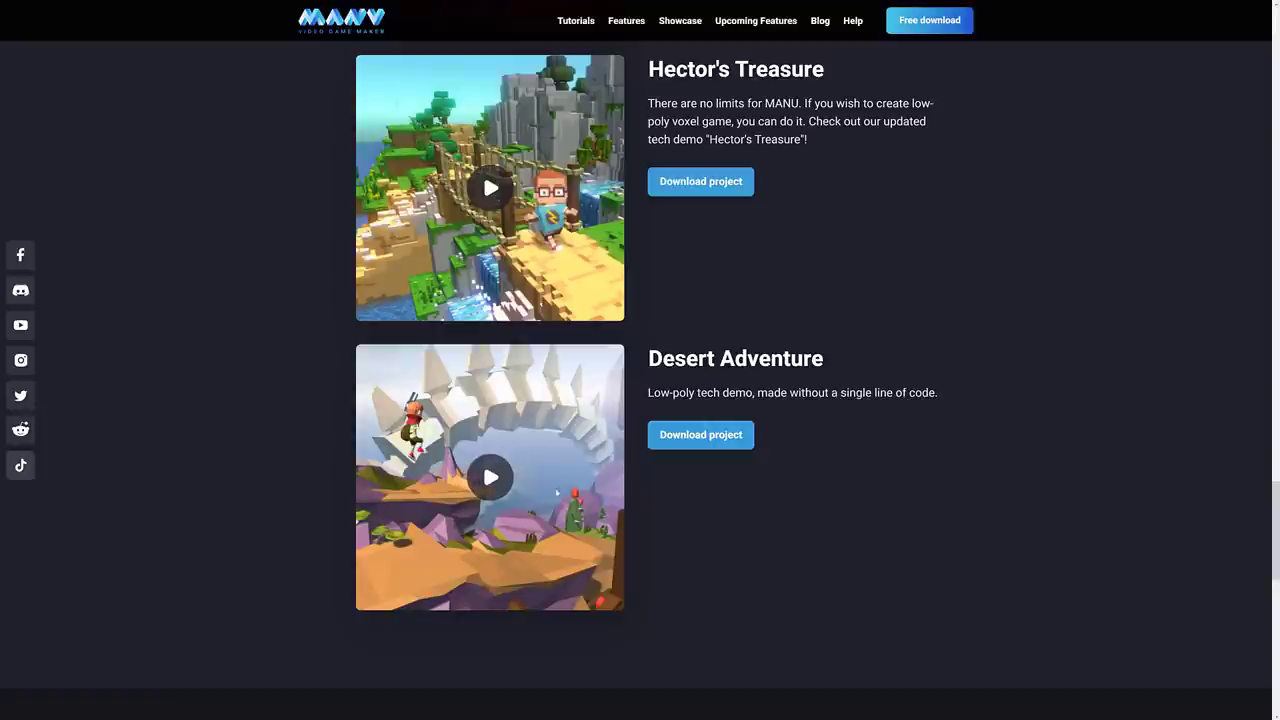
pyautogui.scroll(-2, 640, 354)
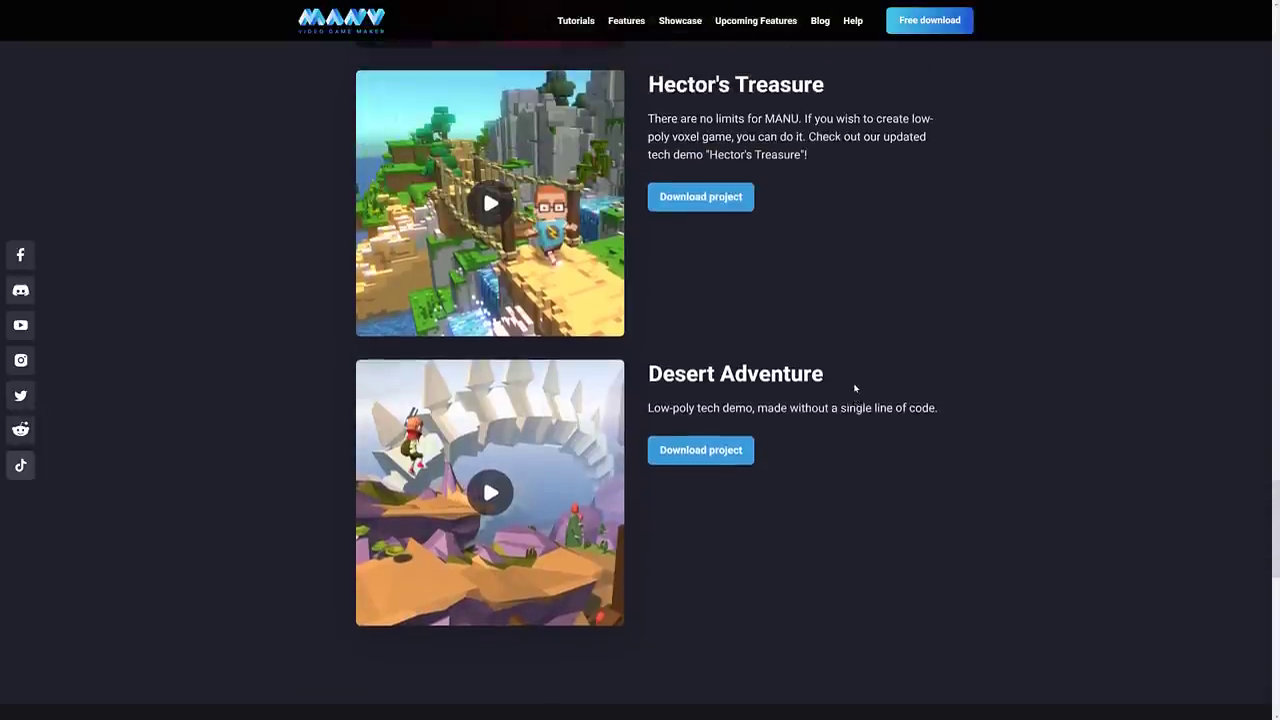
pyautogui.scroll(-2, 855, 385)
pyautogui.scroll(-2, 855, 385)
pyautogui.scroll(18, 855, 385)
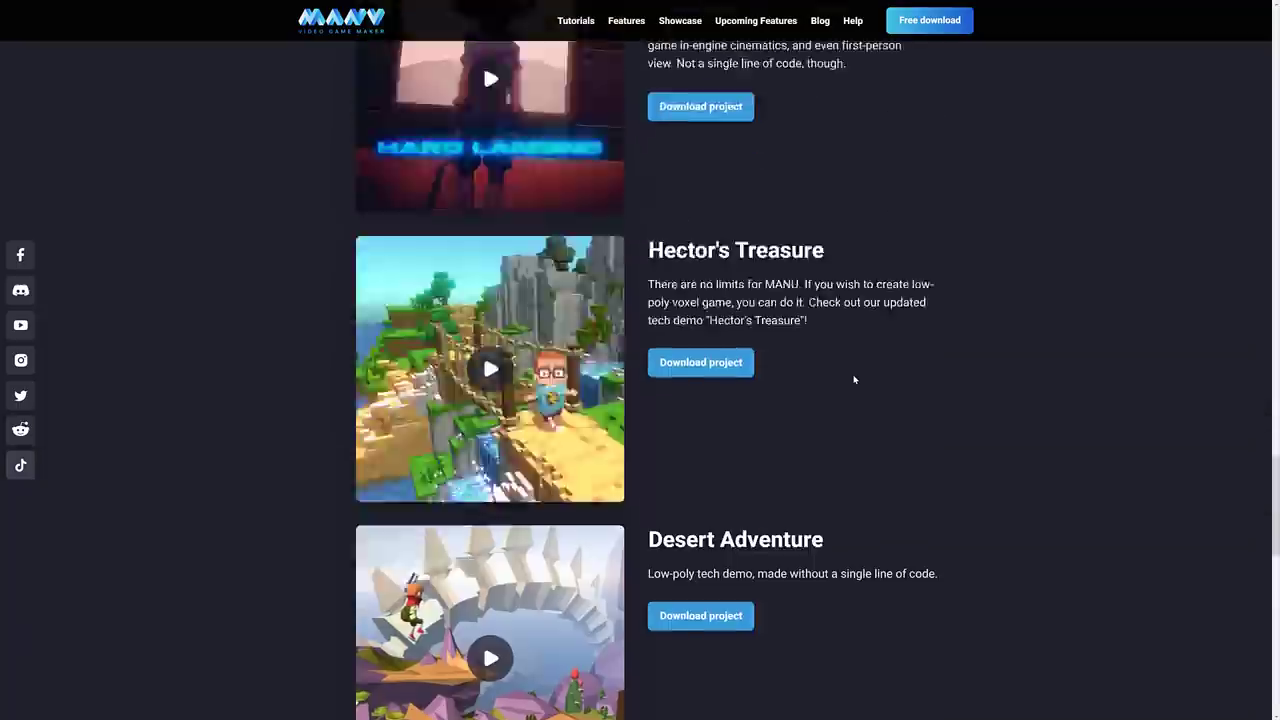
pyautogui.scroll(-15, 855, 378)
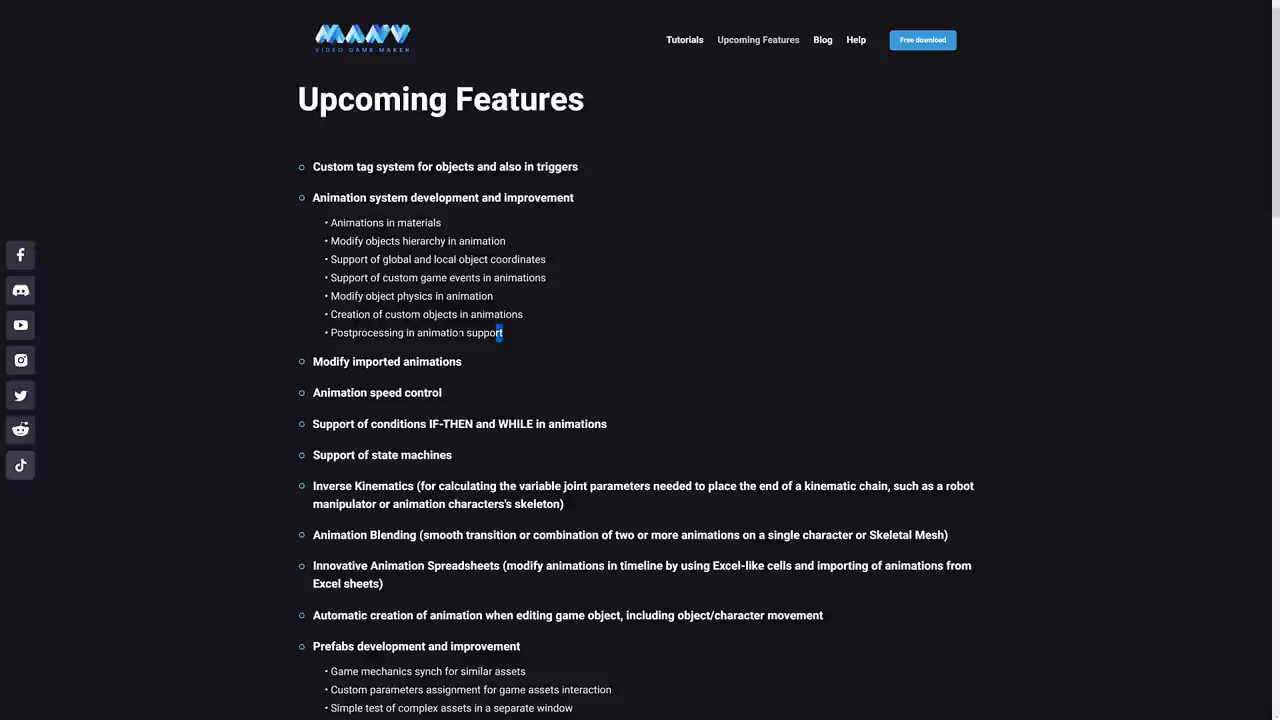
# - Highlight the seven animation system sub-items, then clear the selection
pyautogui.moveTo(503, 332); pyautogui.dragTo(328, 222)
pyautogui.scroll(-2, 656, 362)
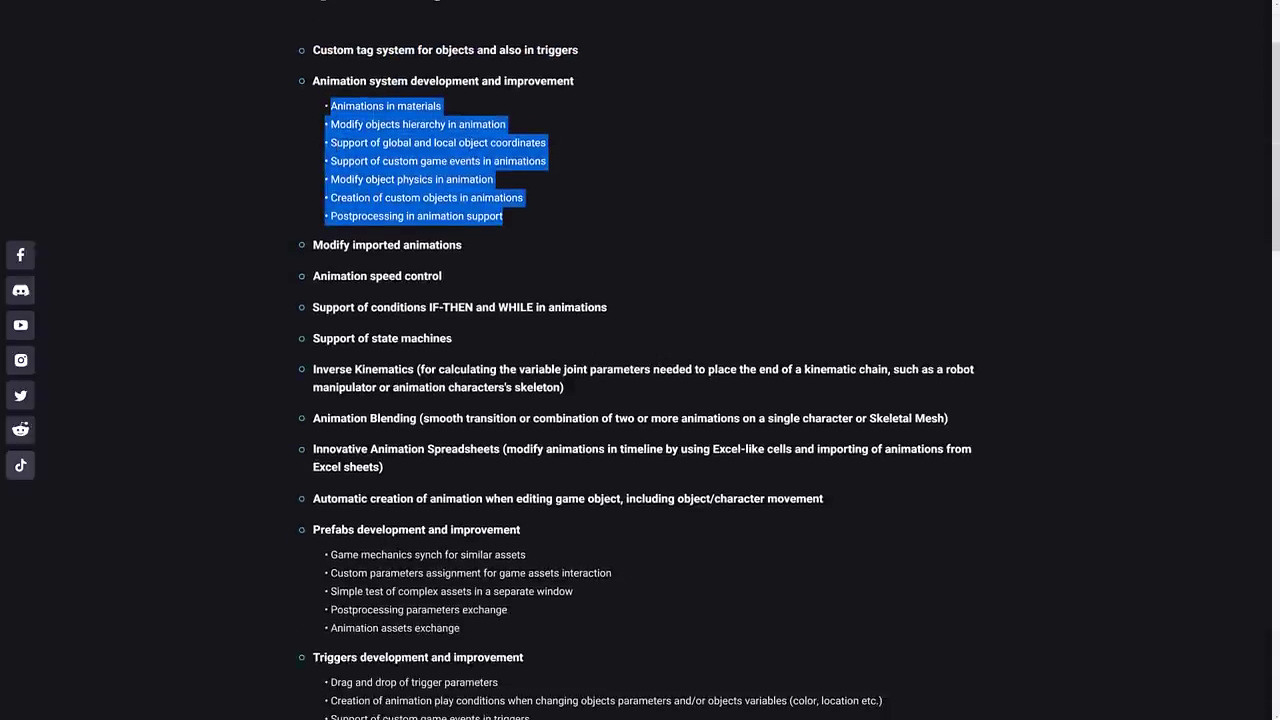
pyautogui.scroll(-1, 656, 362)
pyautogui.click(656, 362)
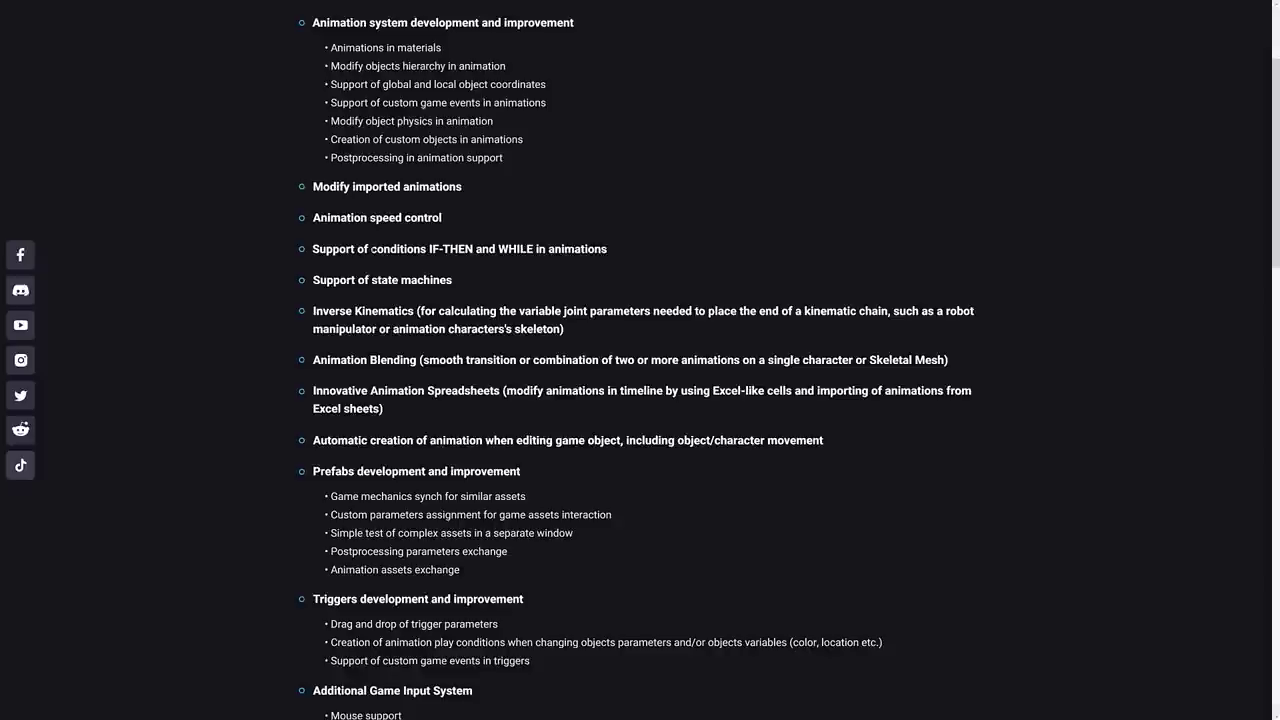
# - Move down to the final roadmap item, Game levels support, and the Community section
pyautogui.scroll(-1, 548, 311)
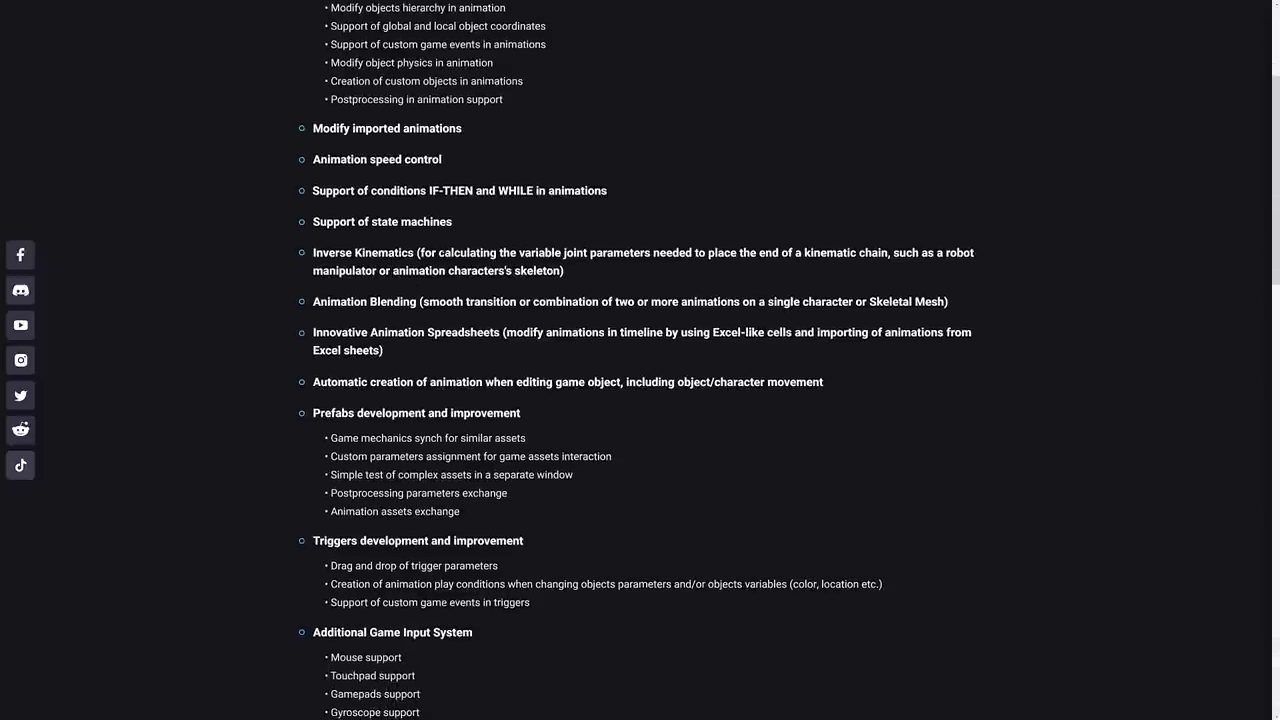
pyautogui.scroll(-1, 423, 271)
pyautogui.scroll(-1, 430, 297)
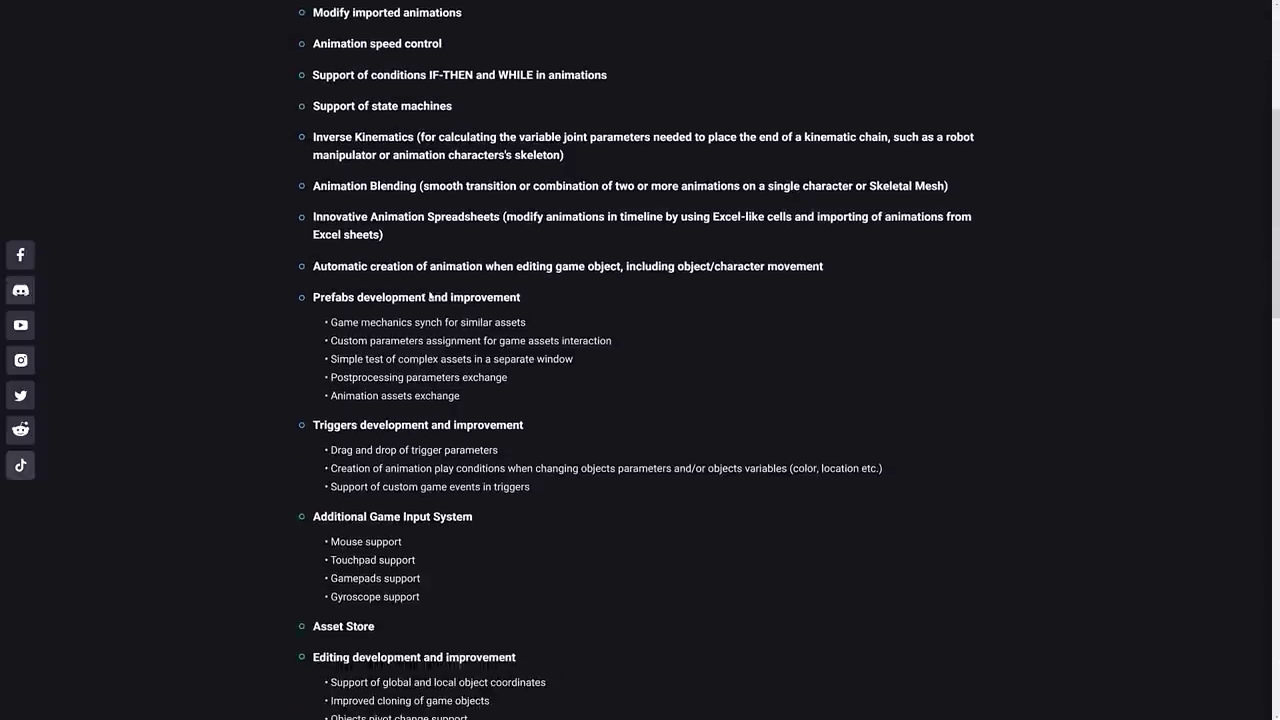
pyautogui.scroll(-1, 430, 297)
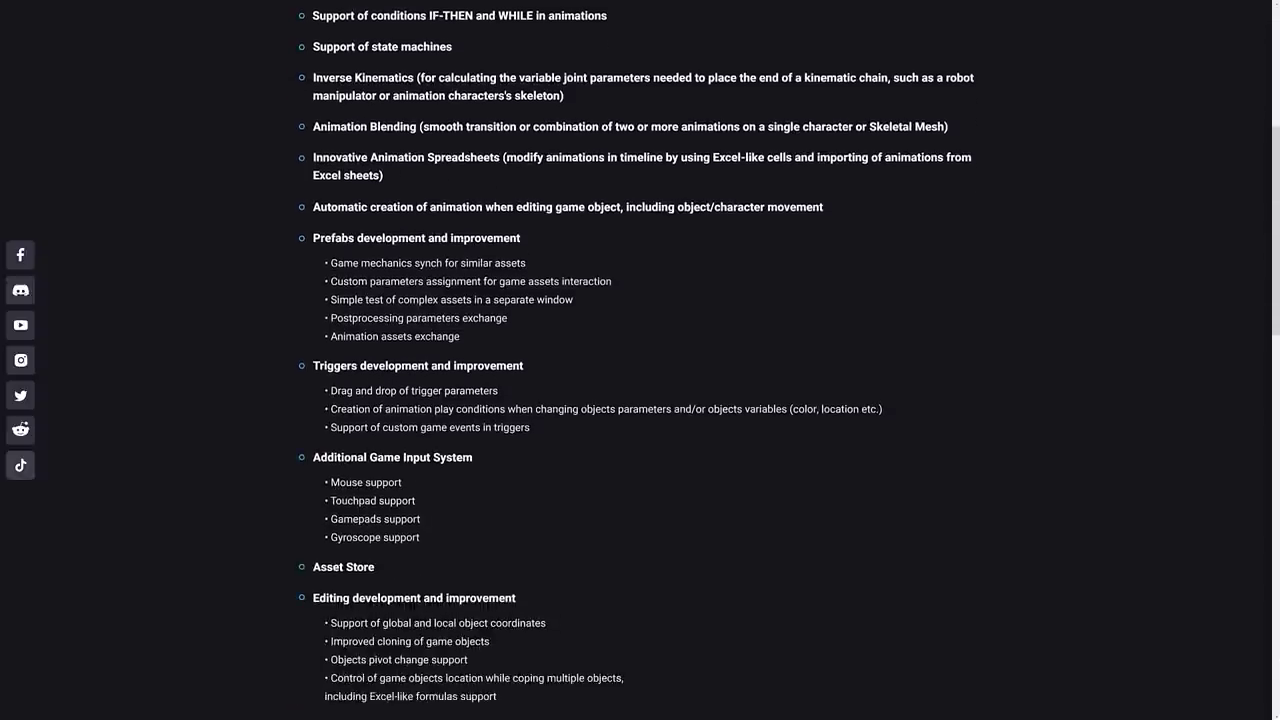
pyautogui.scroll(-1, 545, 320)
pyautogui.scroll(-1, 450, 320)
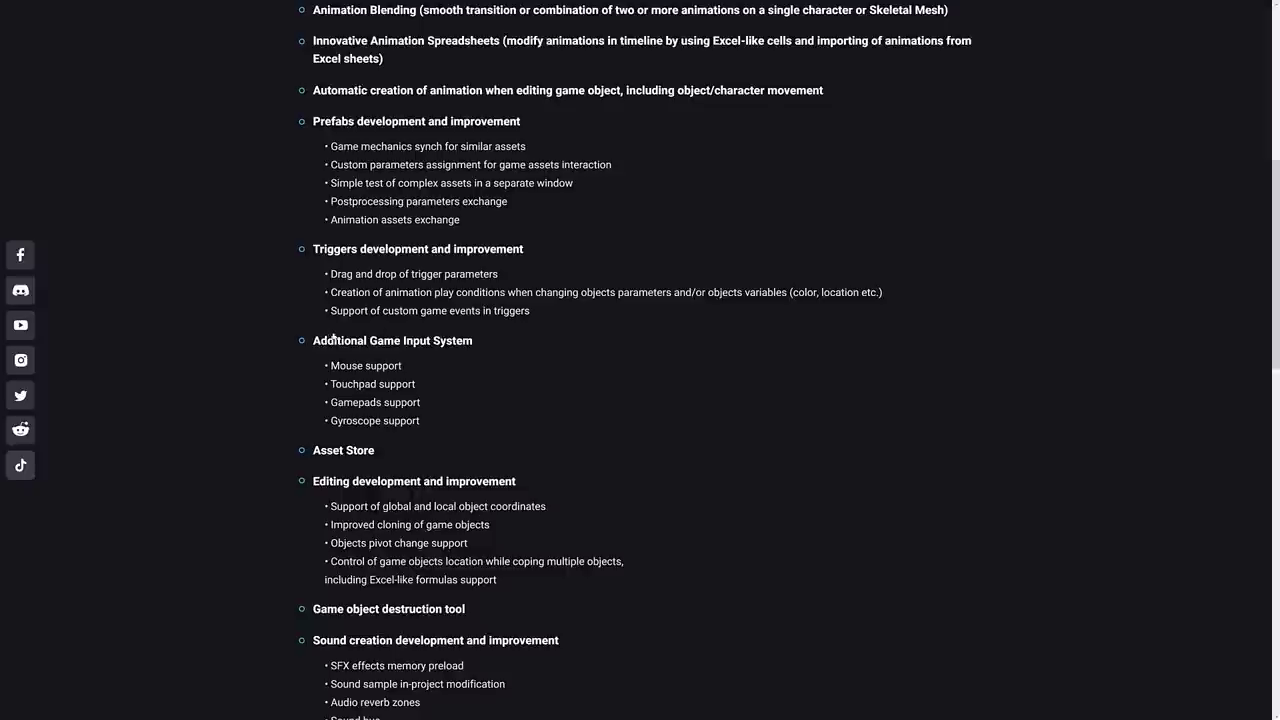
pyautogui.scroll(-1, 371, 272)
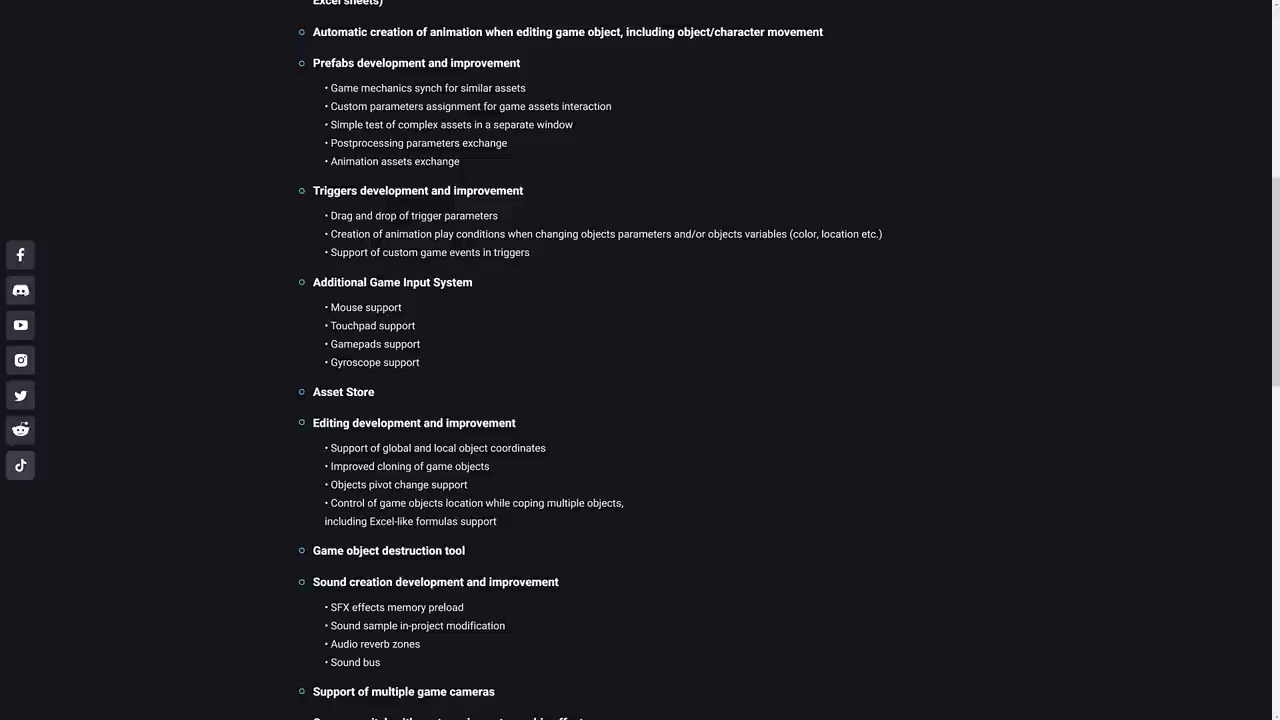
pyautogui.scroll(-2, 423, 322)
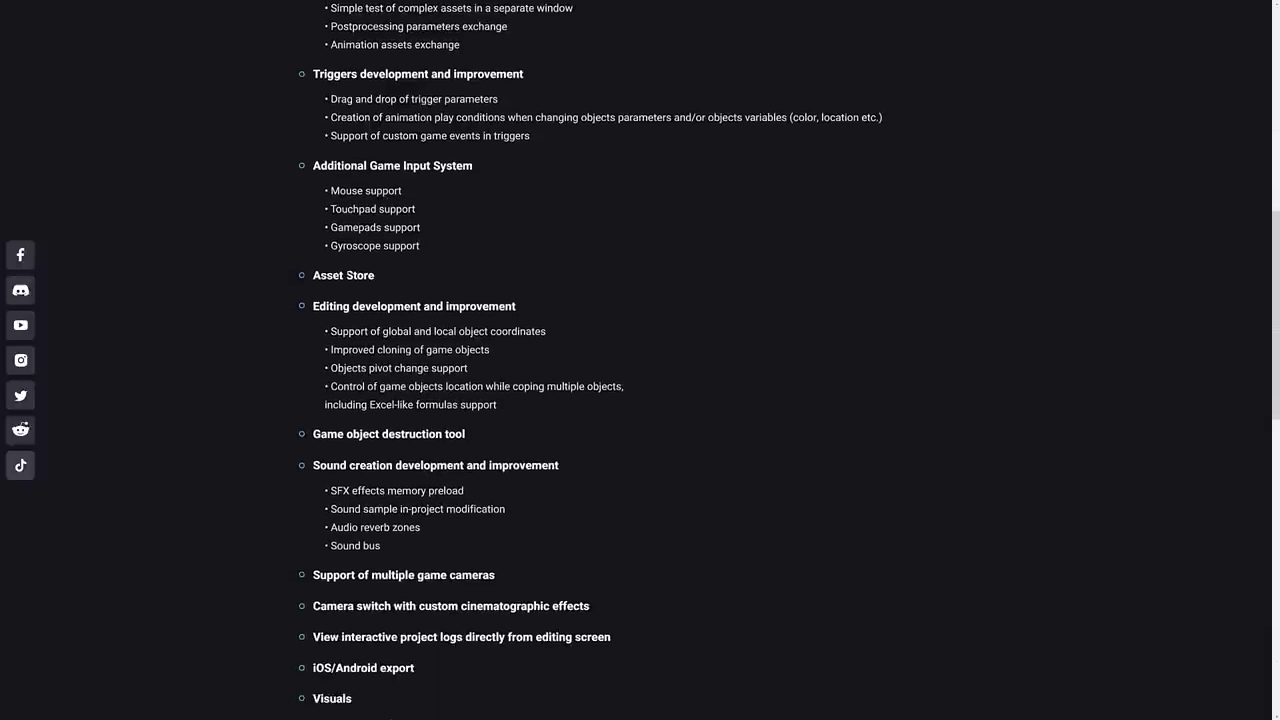
pyautogui.scroll(-1, 789, 359)
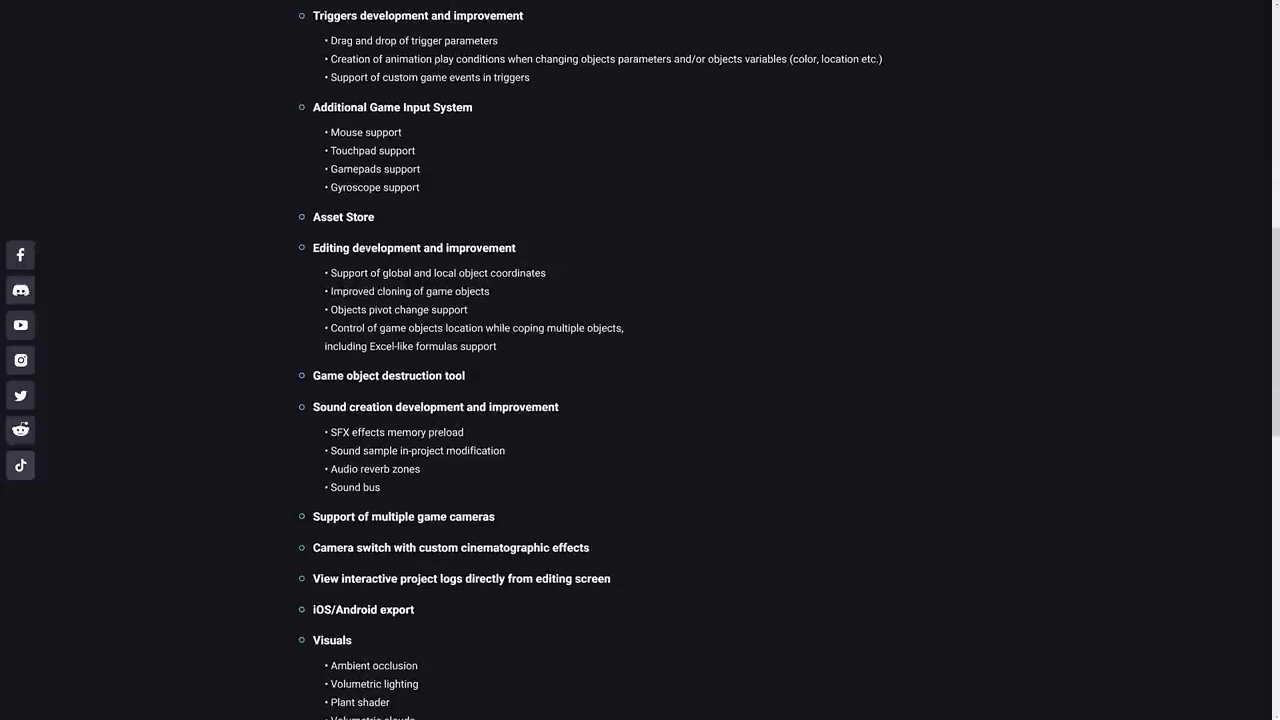
pyautogui.scroll(-1, 789, 360)
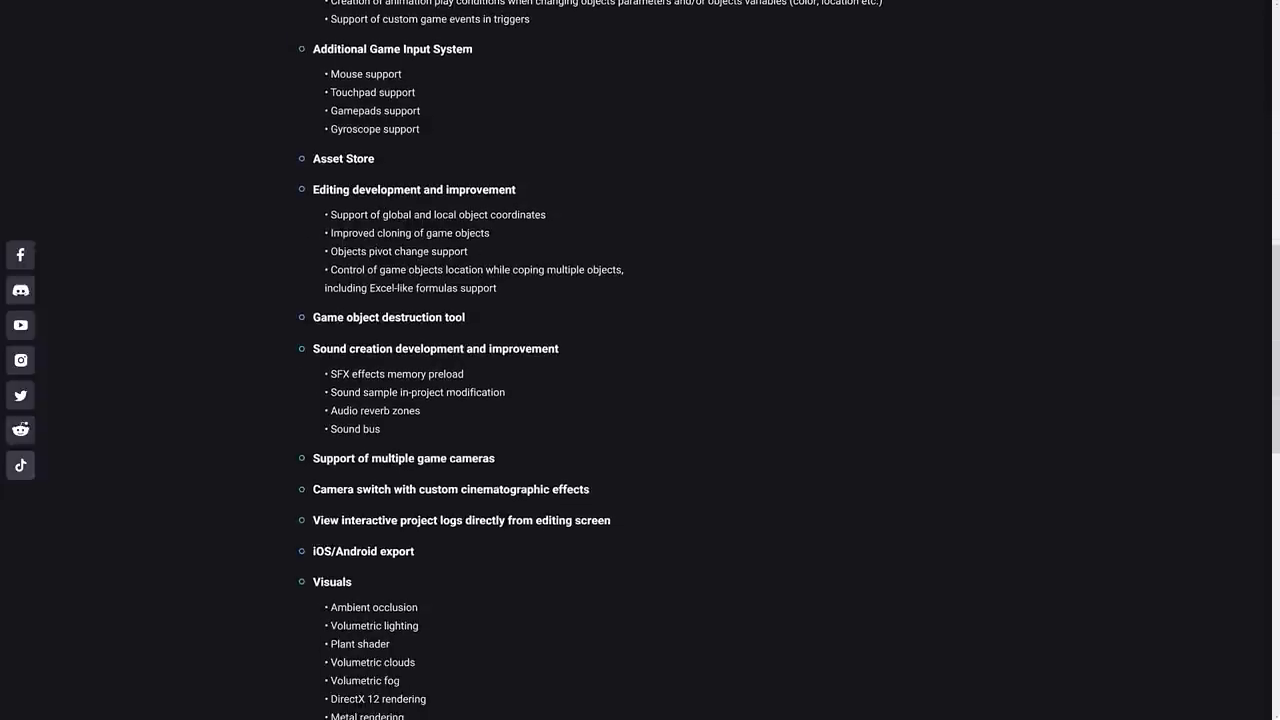
pyautogui.scroll(-1, 372, 280)
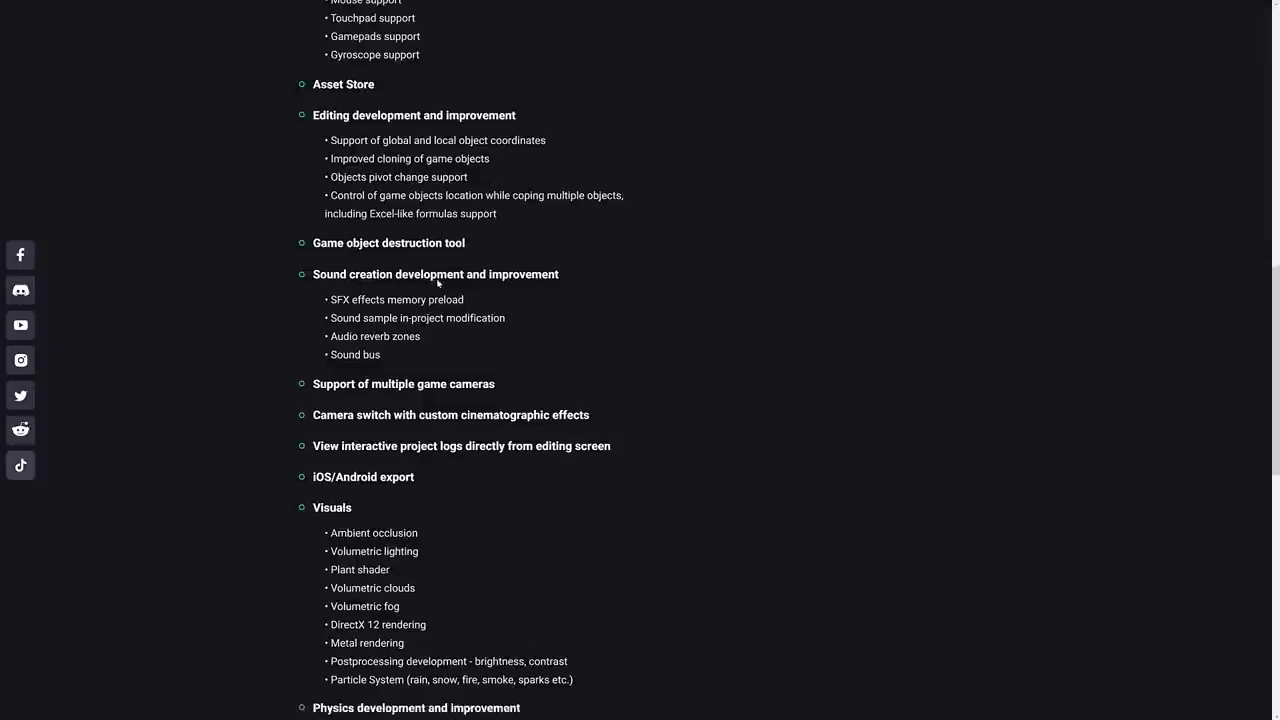
pyautogui.scroll(-1, 372, 278)
pyautogui.scroll(-2, 345, 240)
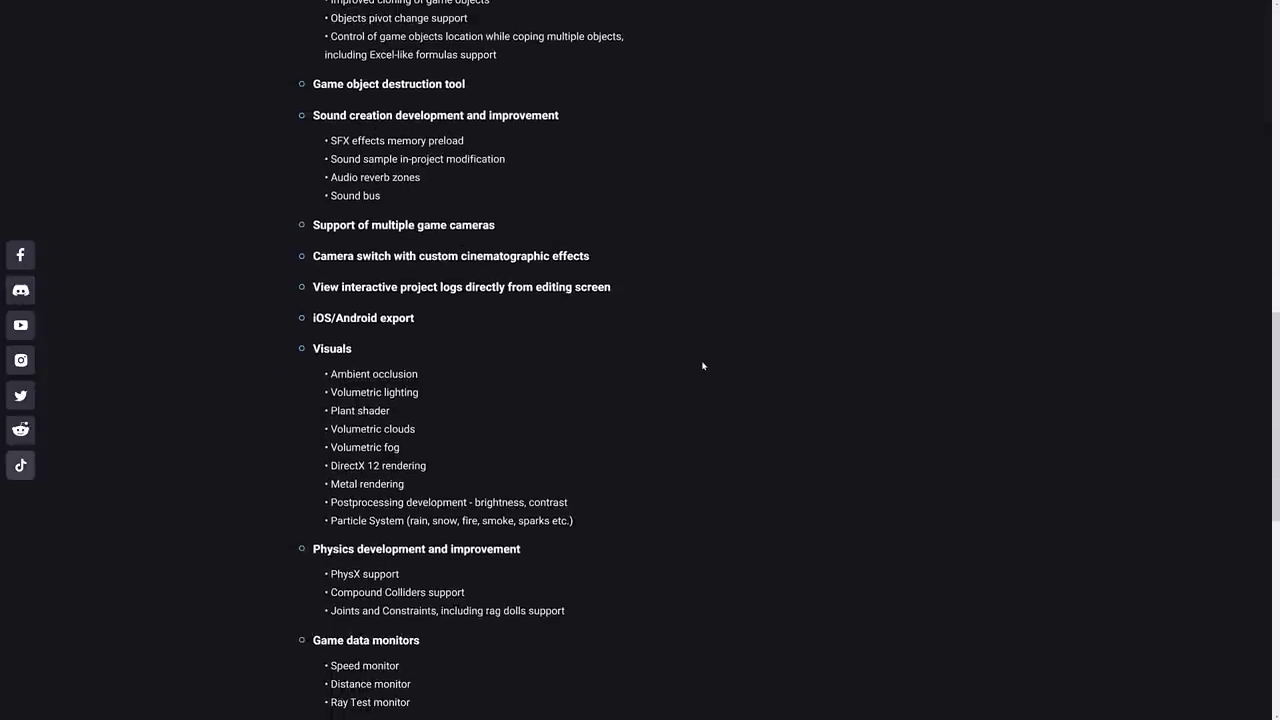
pyautogui.scroll(-4, 702, 366)
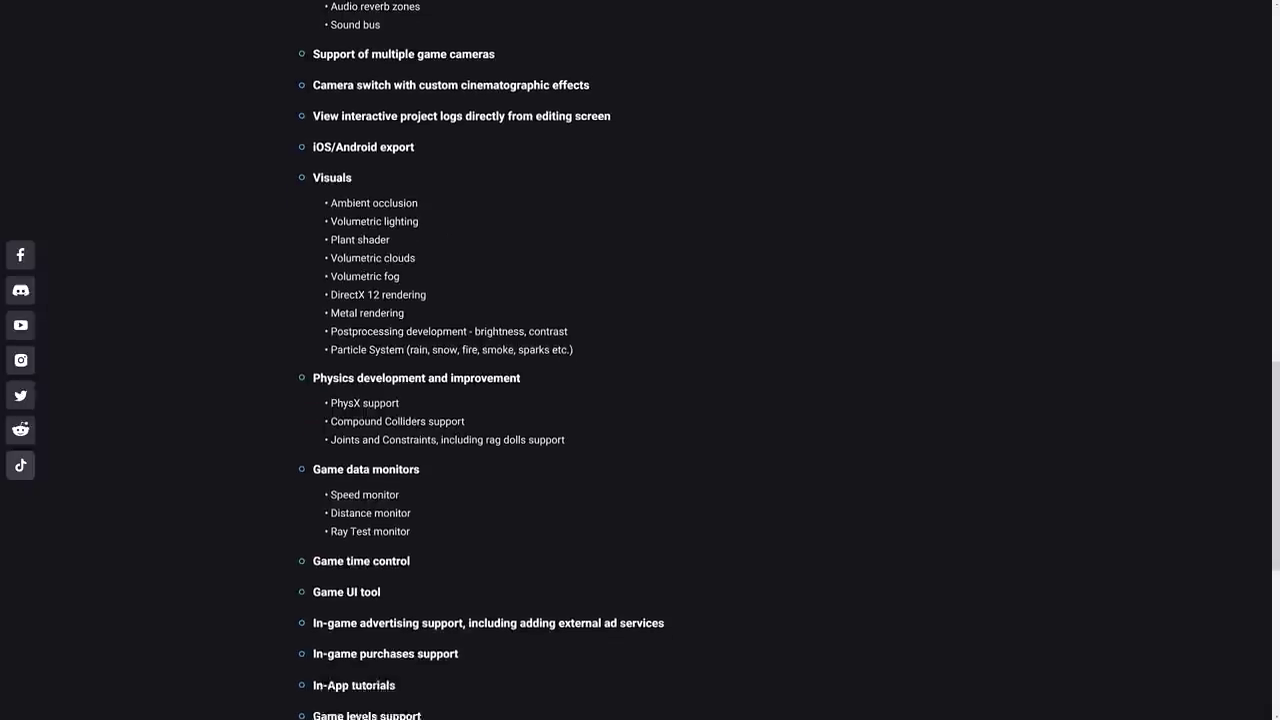
pyautogui.scroll(-2, 558, 397)
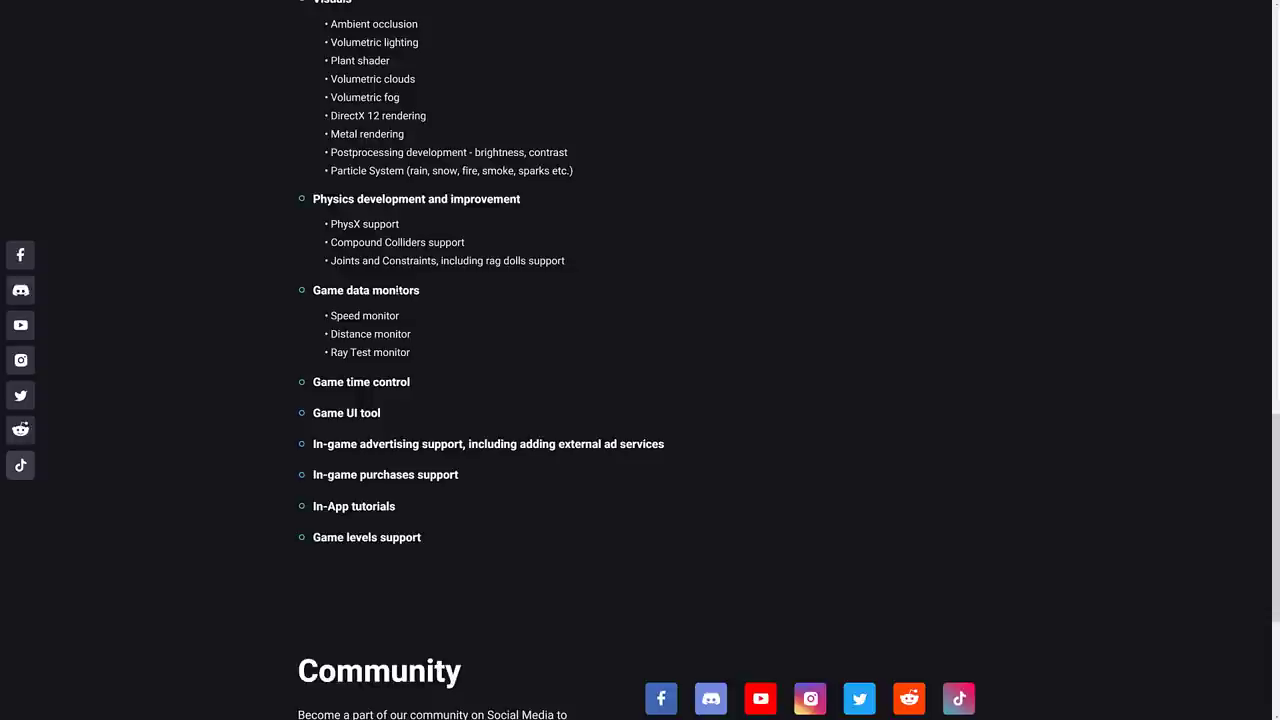
# - Select the feature list from Visuals down to In-game purchases support, then deselect it
pyautogui.keyDown('shift'); pyautogui.click(400, 504); pyautogui.keyUp('shift')
pyautogui.moveTo(400, 506); pyautogui.dragTo(313, 476)
pyautogui.moveTo(460, 476); pyautogui.dragTo(313, 444)
pyautogui.click(623, 476)
# - Go to the help site's Hard landing demo page
pyautogui.scroll(-3, 680, 511)
pyautogui.scroll(20, 680, 513)
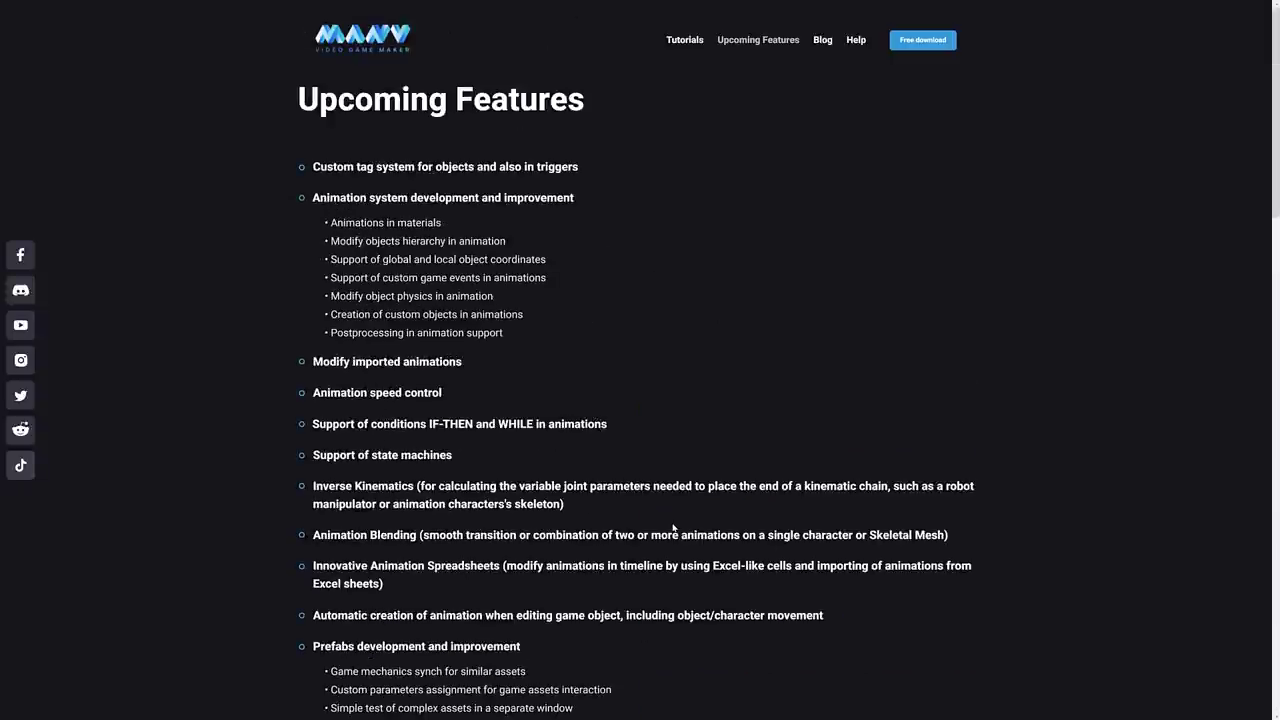
pyautogui.hotkey('alt', 'Left')
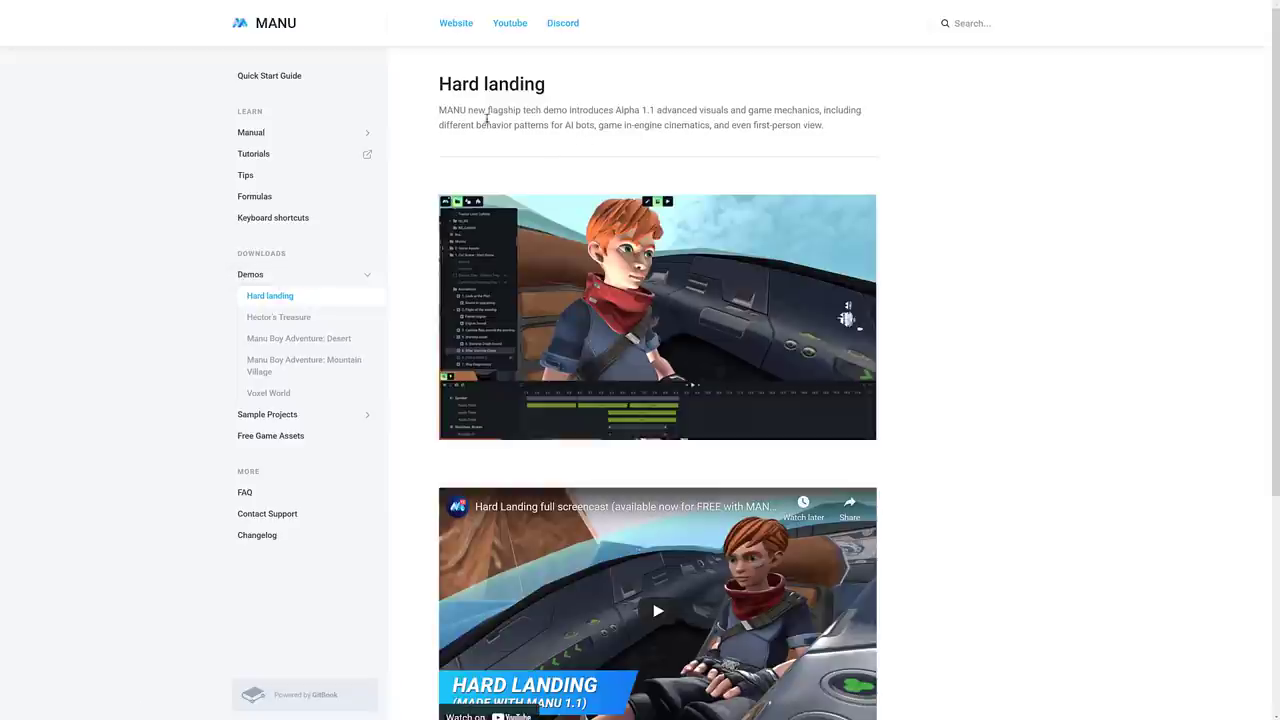
# - Step through Hector's Treasure, Desert and Mountain Village demo pages to Voxel World
pyautogui.moveTo(541, 112); pyautogui.dragTo(663, 112)
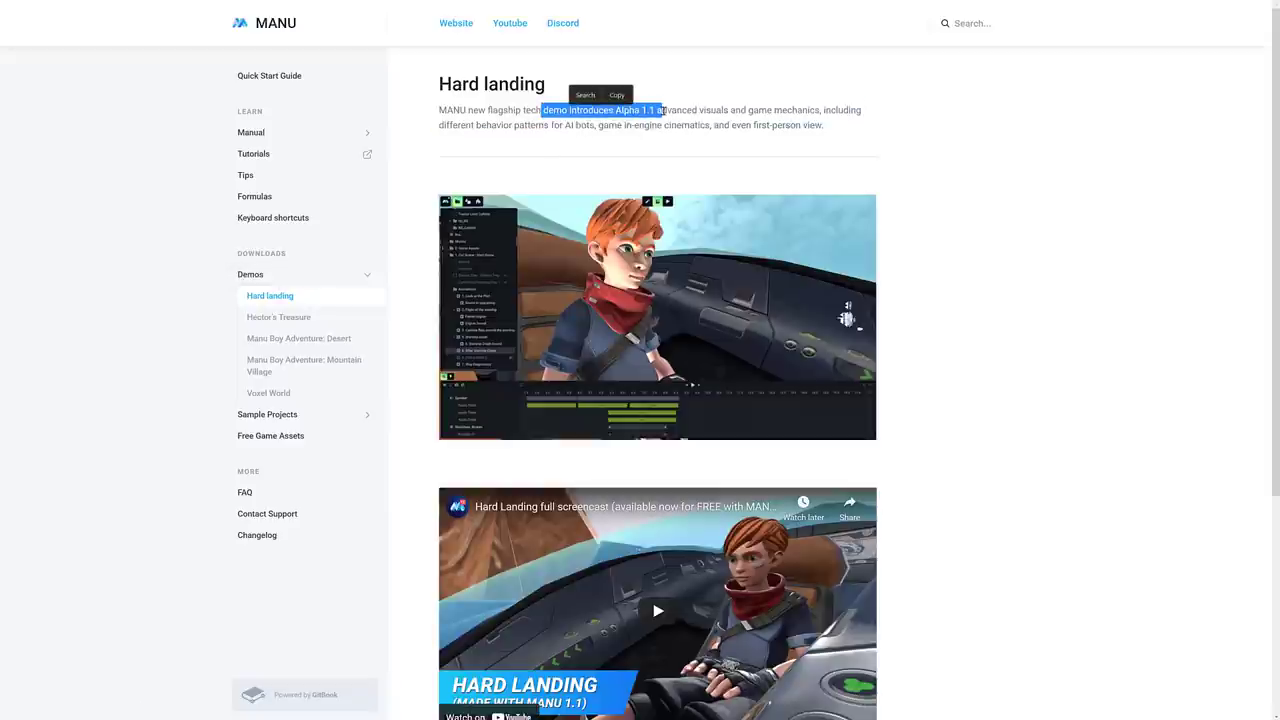
pyautogui.click(275, 317)
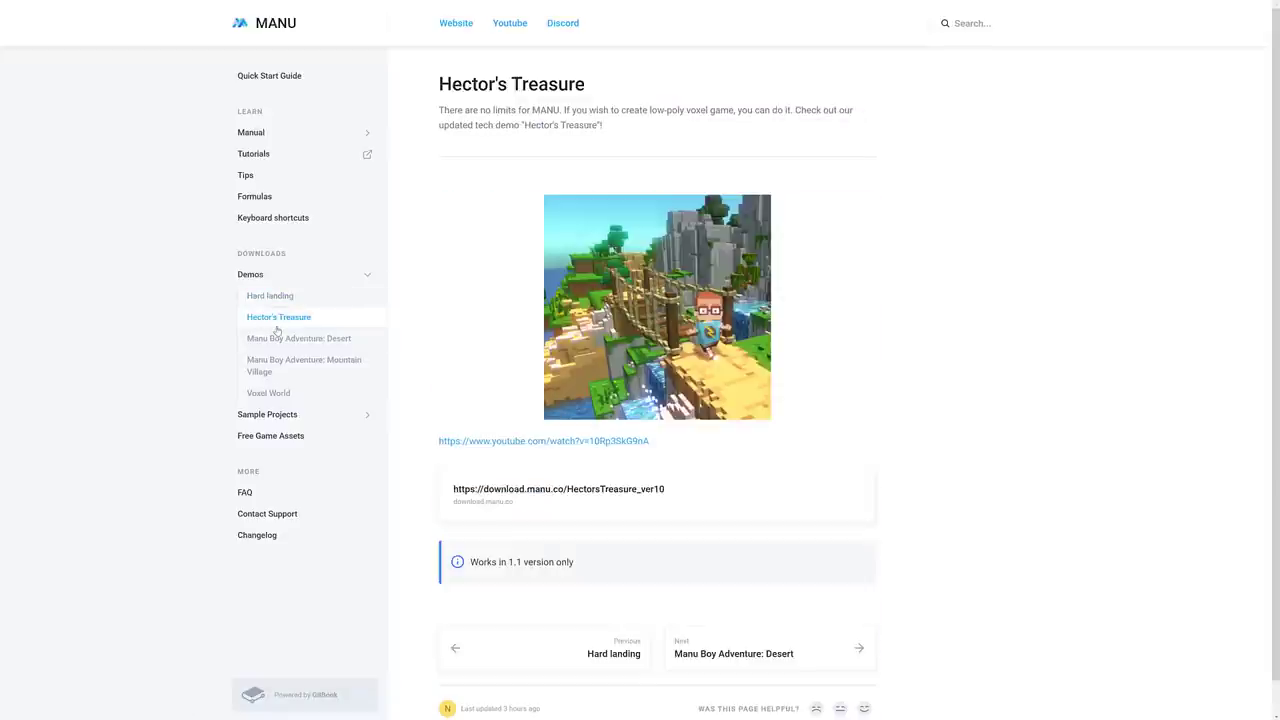
pyautogui.click(310, 340)
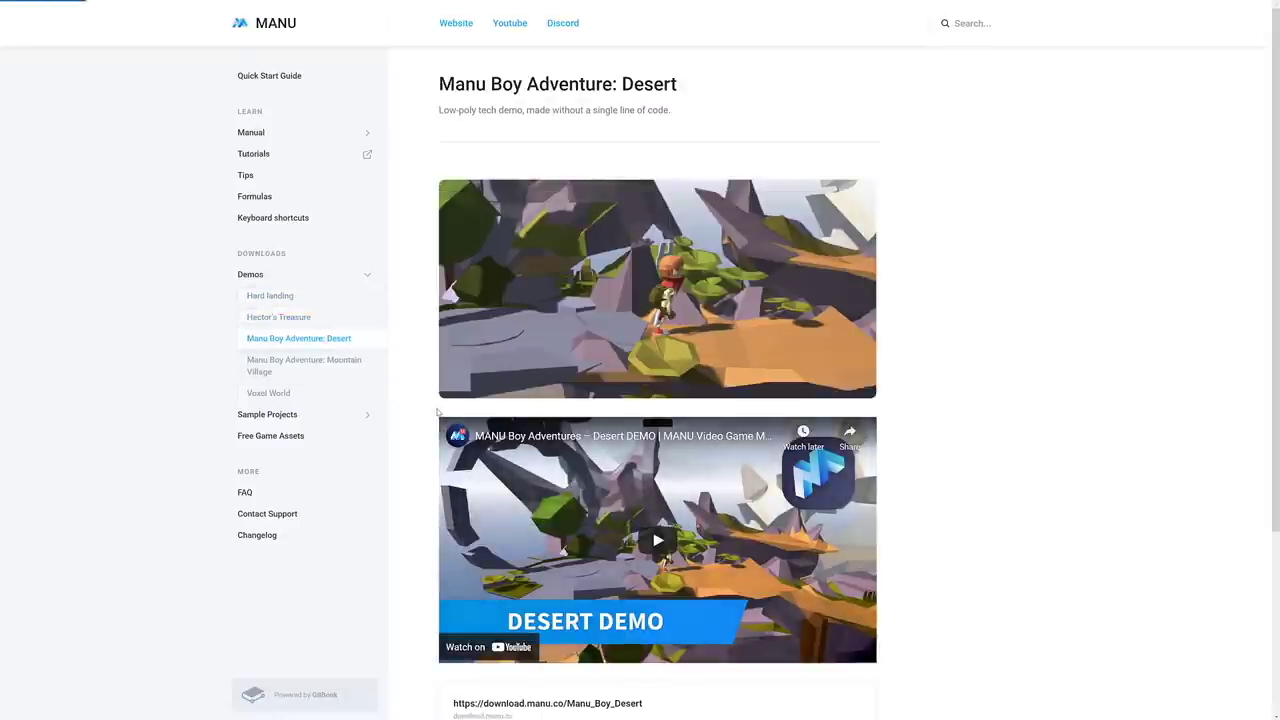
pyautogui.click(292, 365)
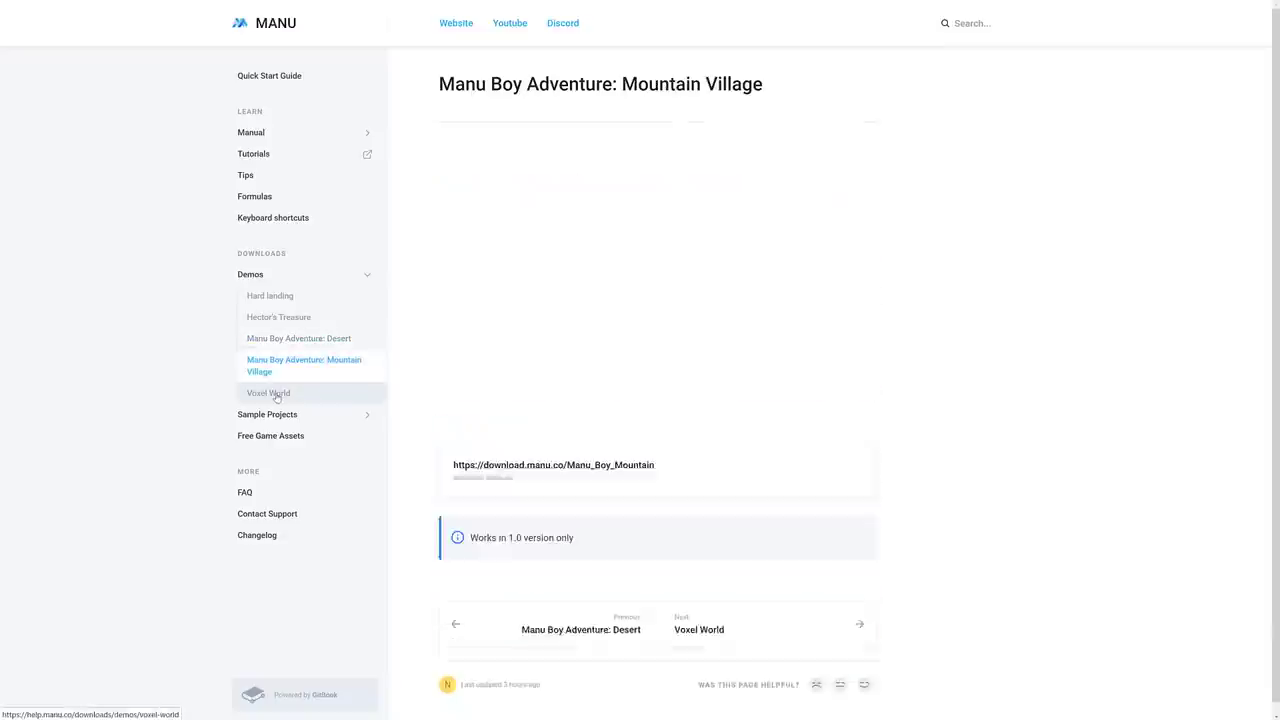
pyautogui.click(277, 394)
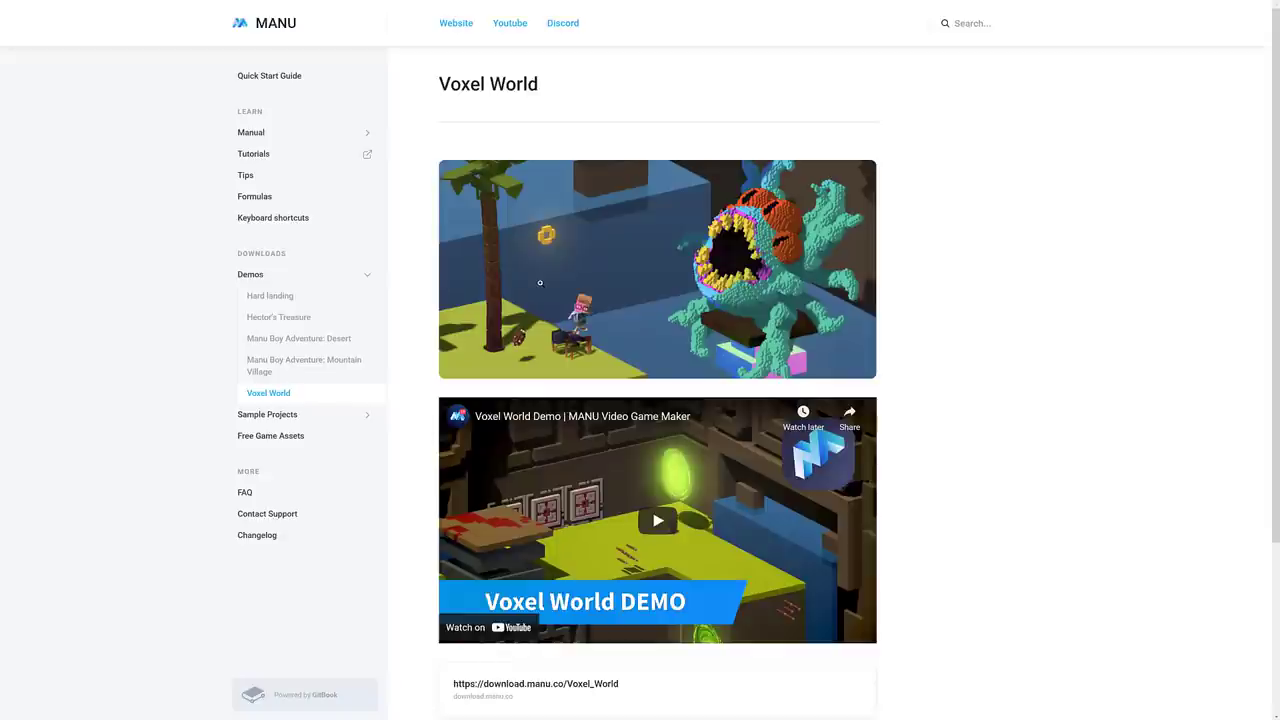
# - Browse Sample Projects and Free Game Assets, ending on the Pick-Up sample project page
pyautogui.click(293, 422)
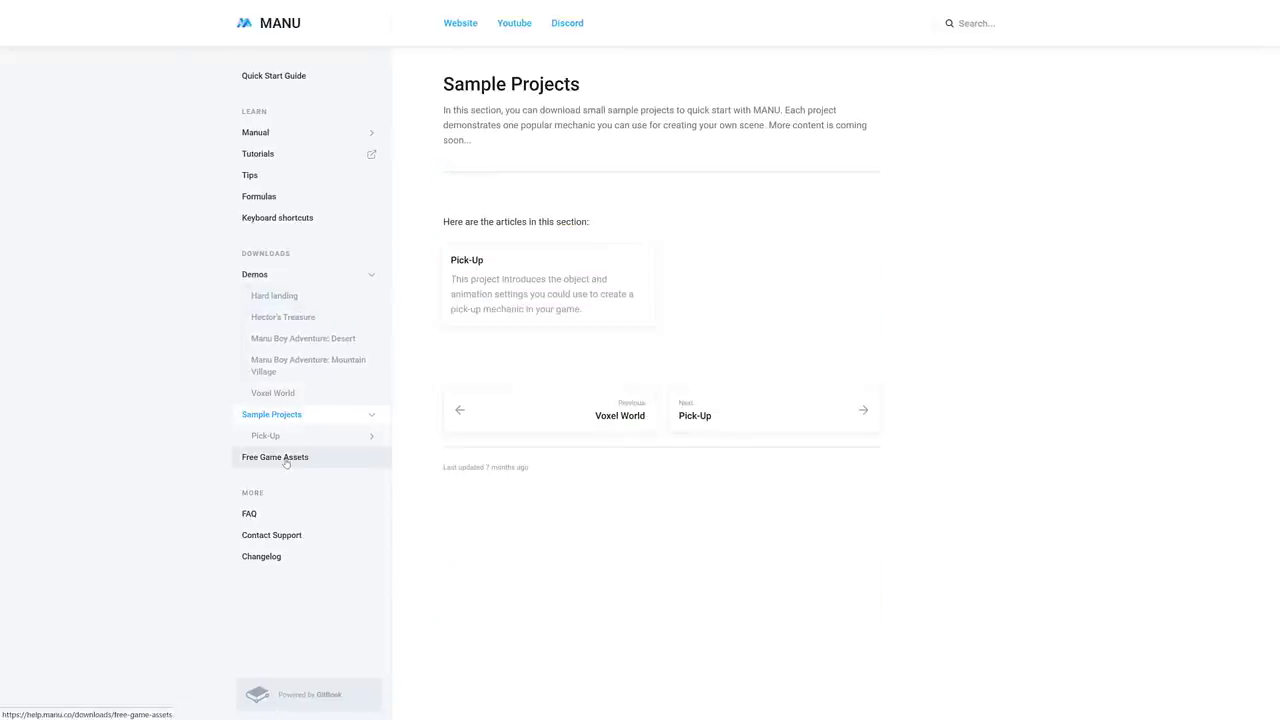
pyautogui.click(286, 460)
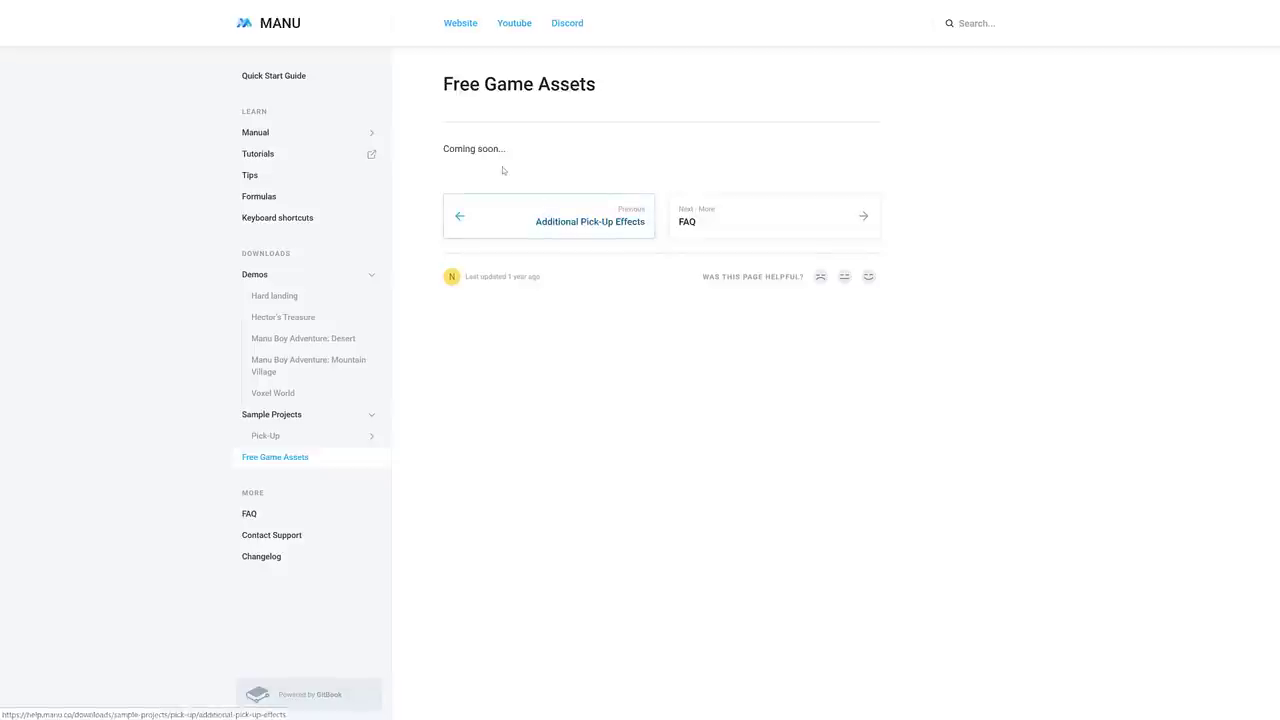
pyautogui.click(267, 436)
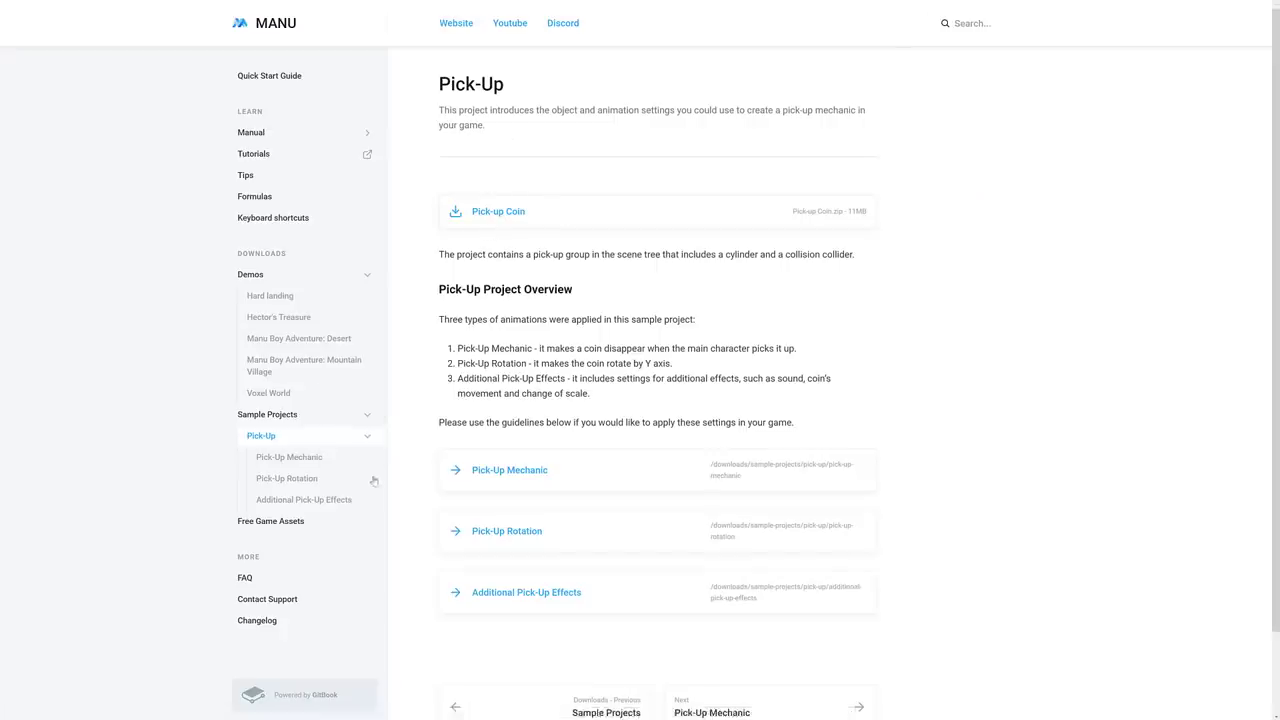
pyautogui.click(266, 522)
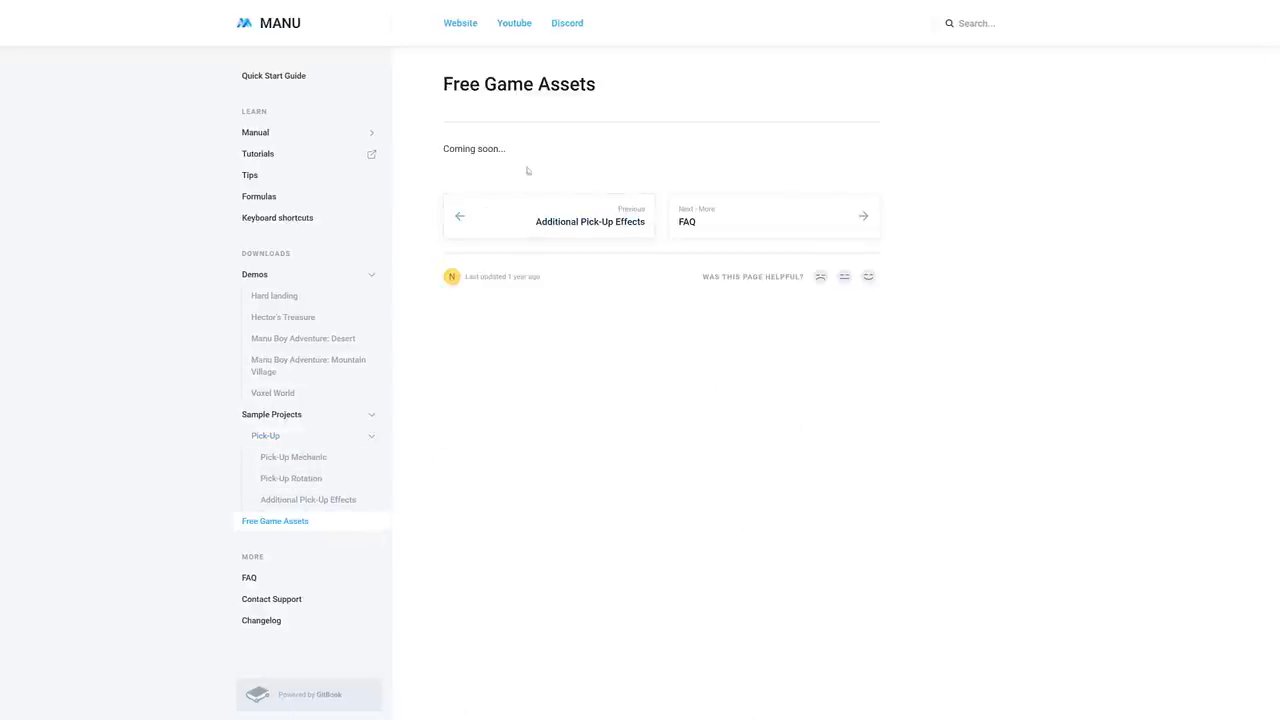
pyautogui.click(267, 437)
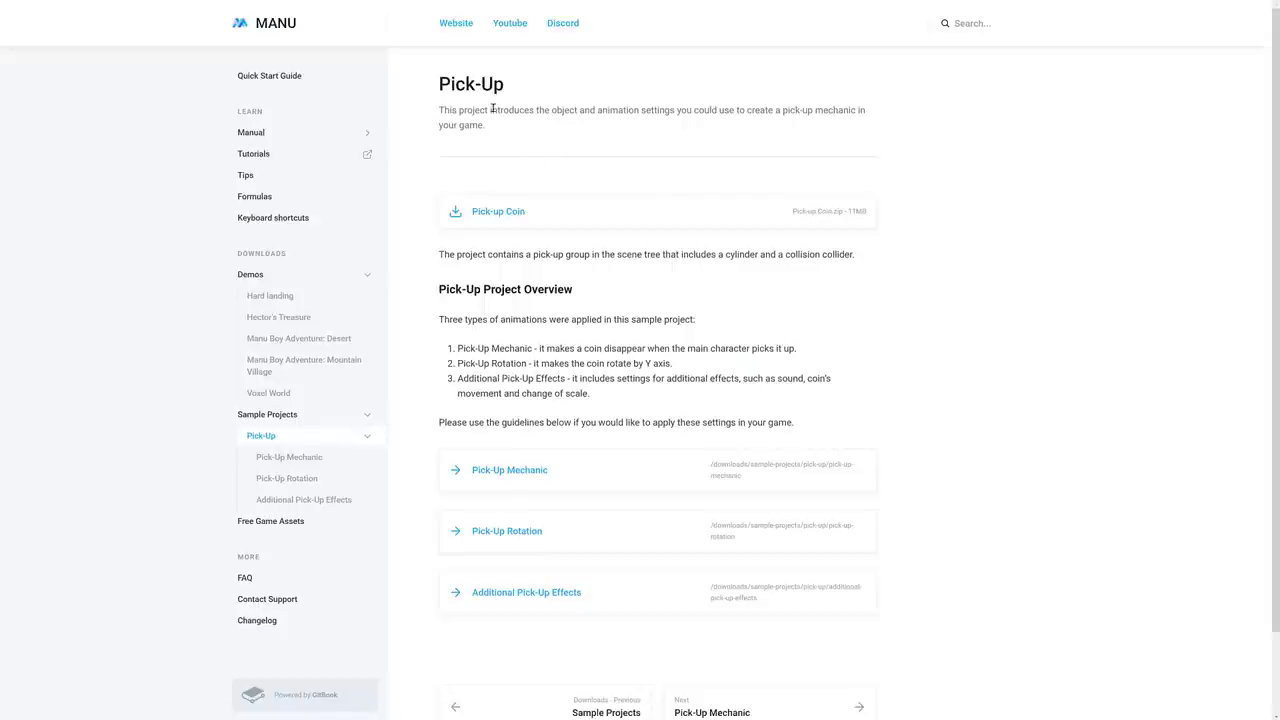
# - Highlight the Pick-Up introduction sentence, then go to the Demos overview page
pyautogui.moveTo(485, 110); pyautogui.dragTo(780, 126)
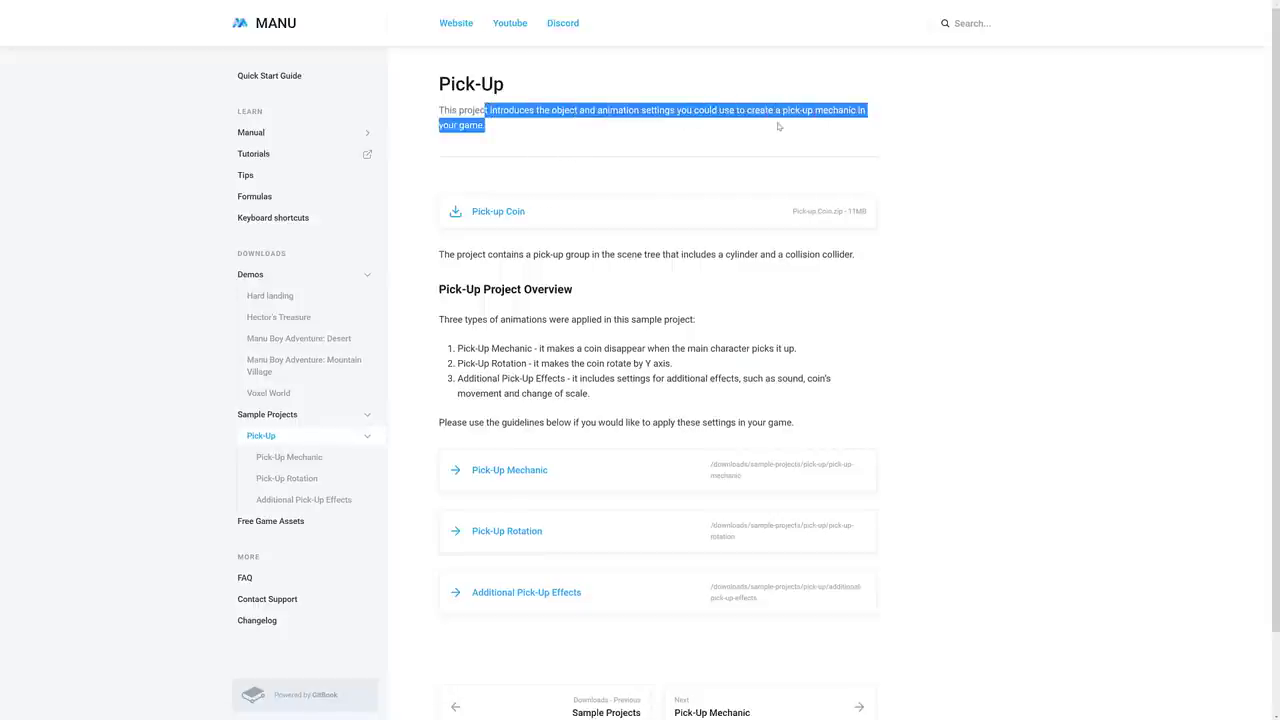
pyautogui.click(780, 126)
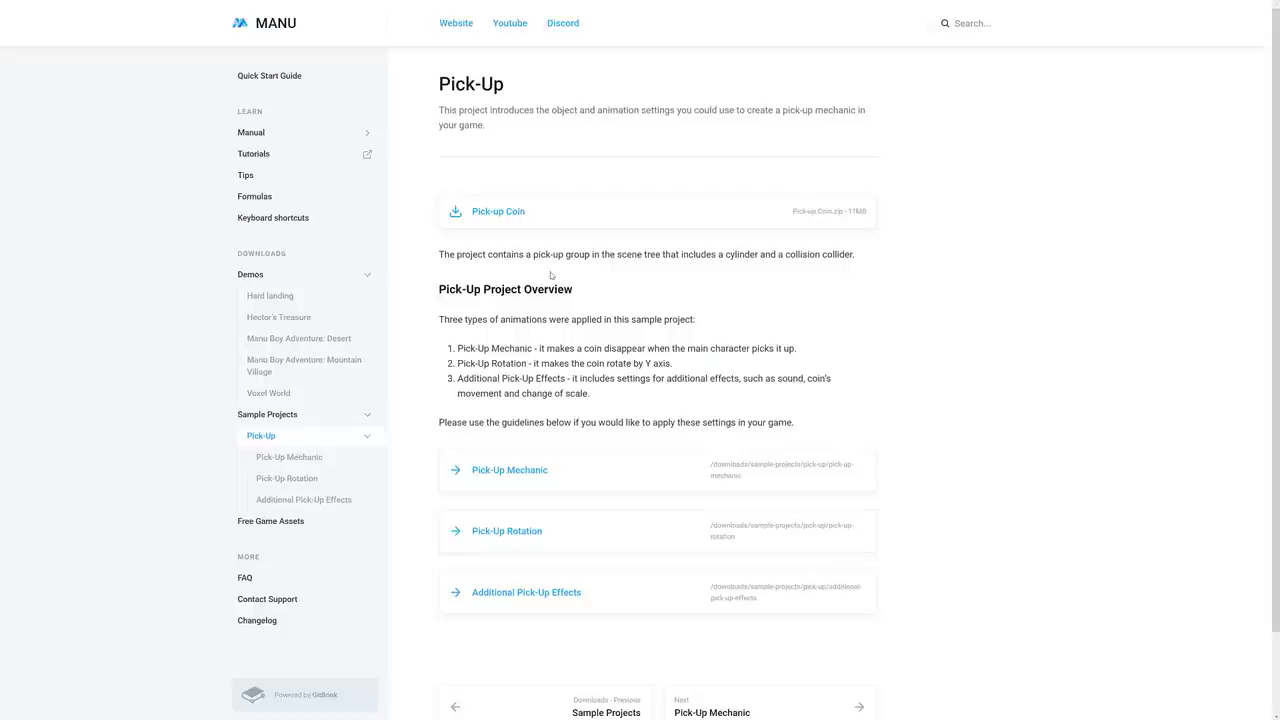
pyautogui.click(244, 275)
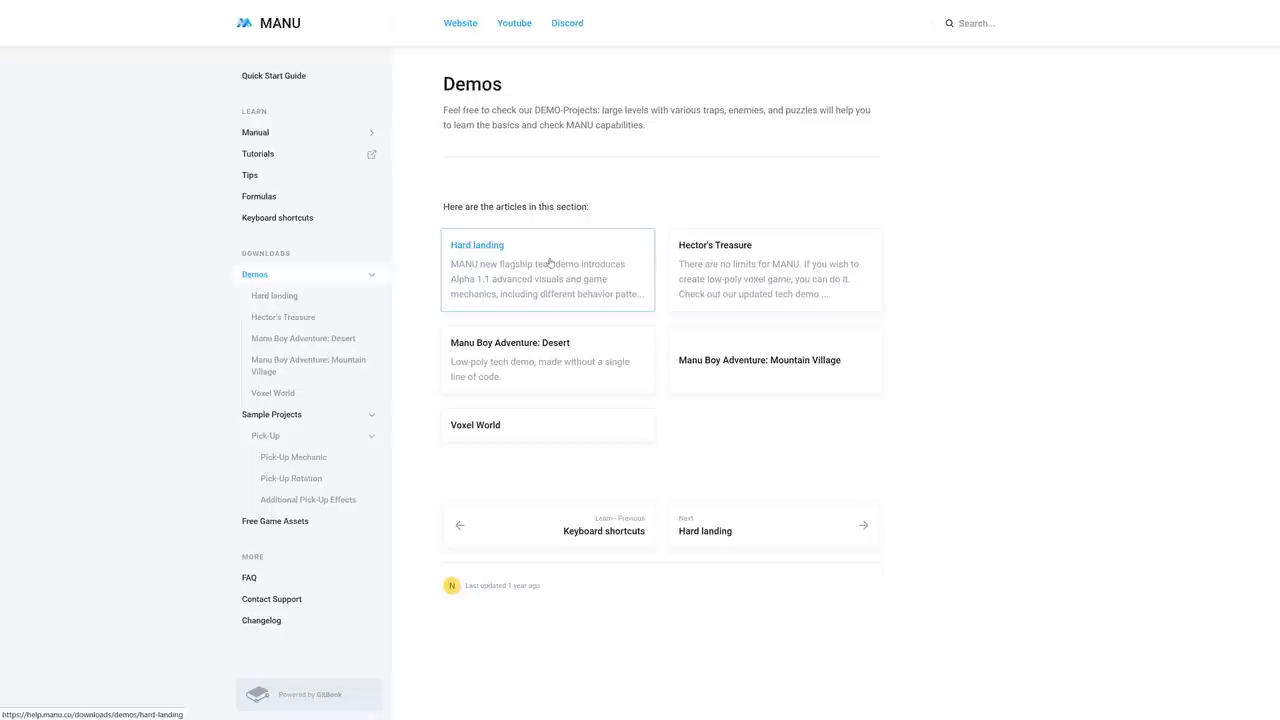
# - Return to the manu.co tab and jump to its top 'MANU is here' section
pyautogui.hotkey('ctrl', 'Tab')
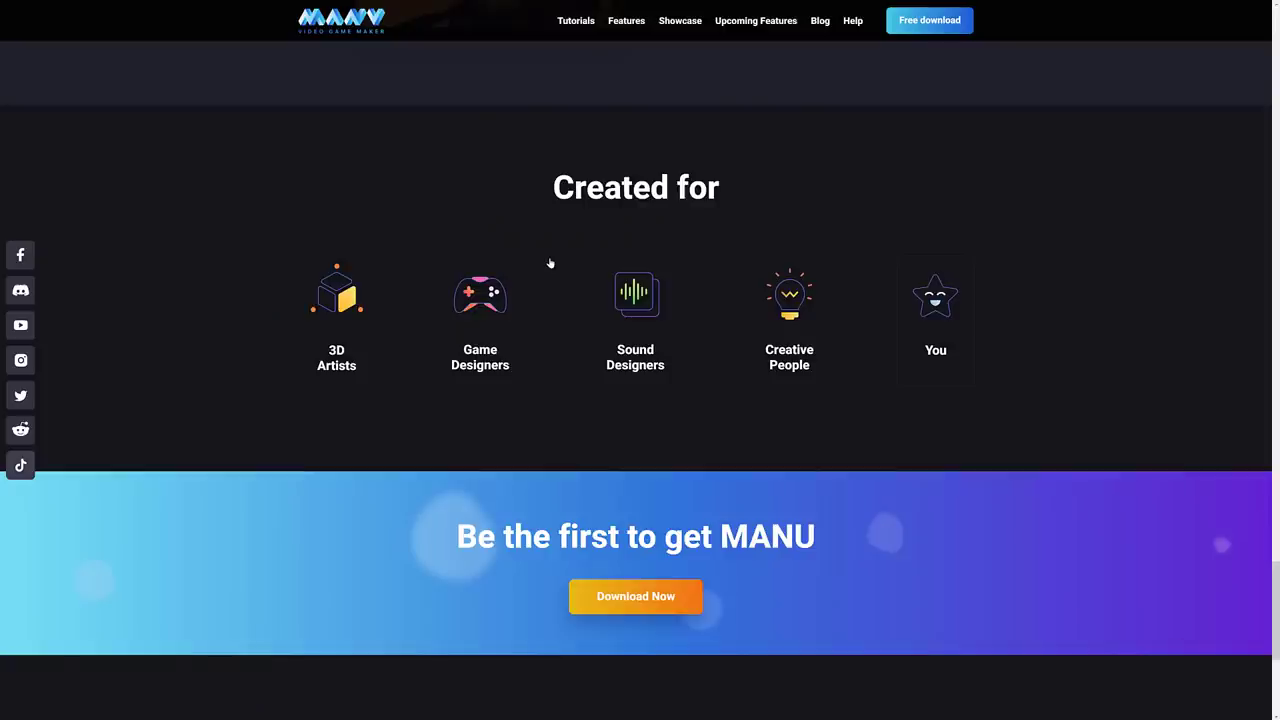
pyautogui.press('Home')
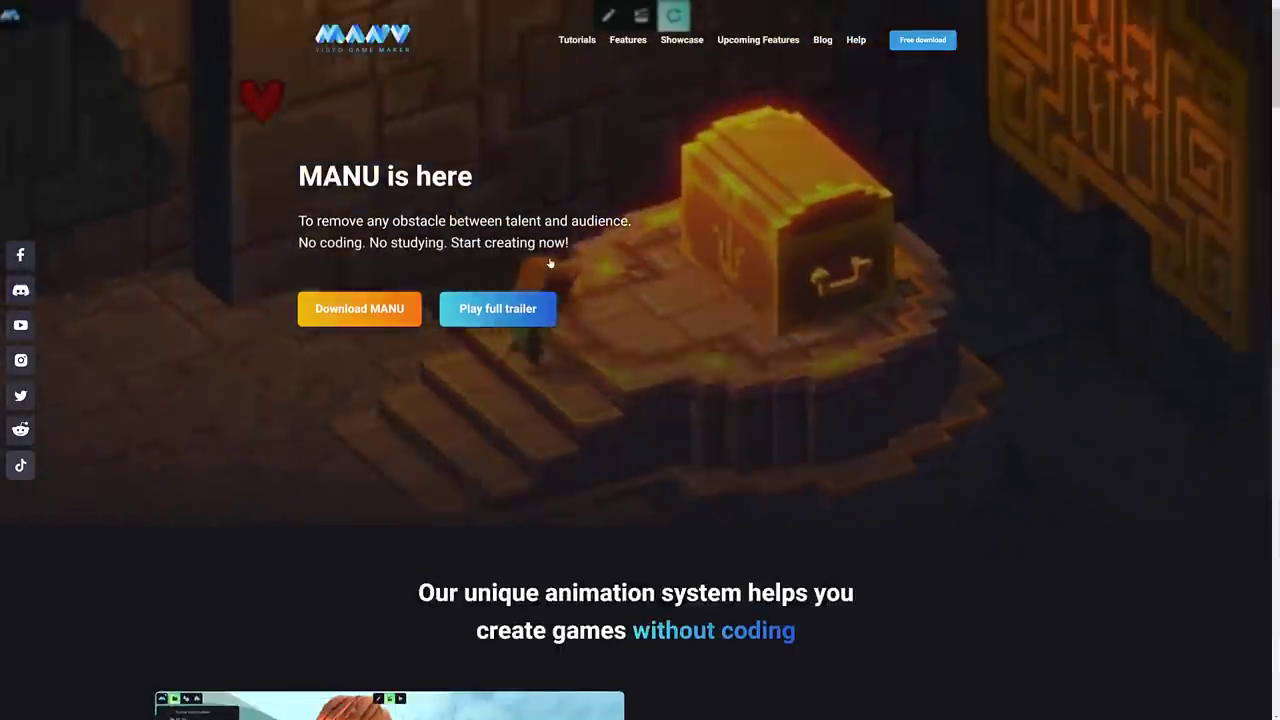